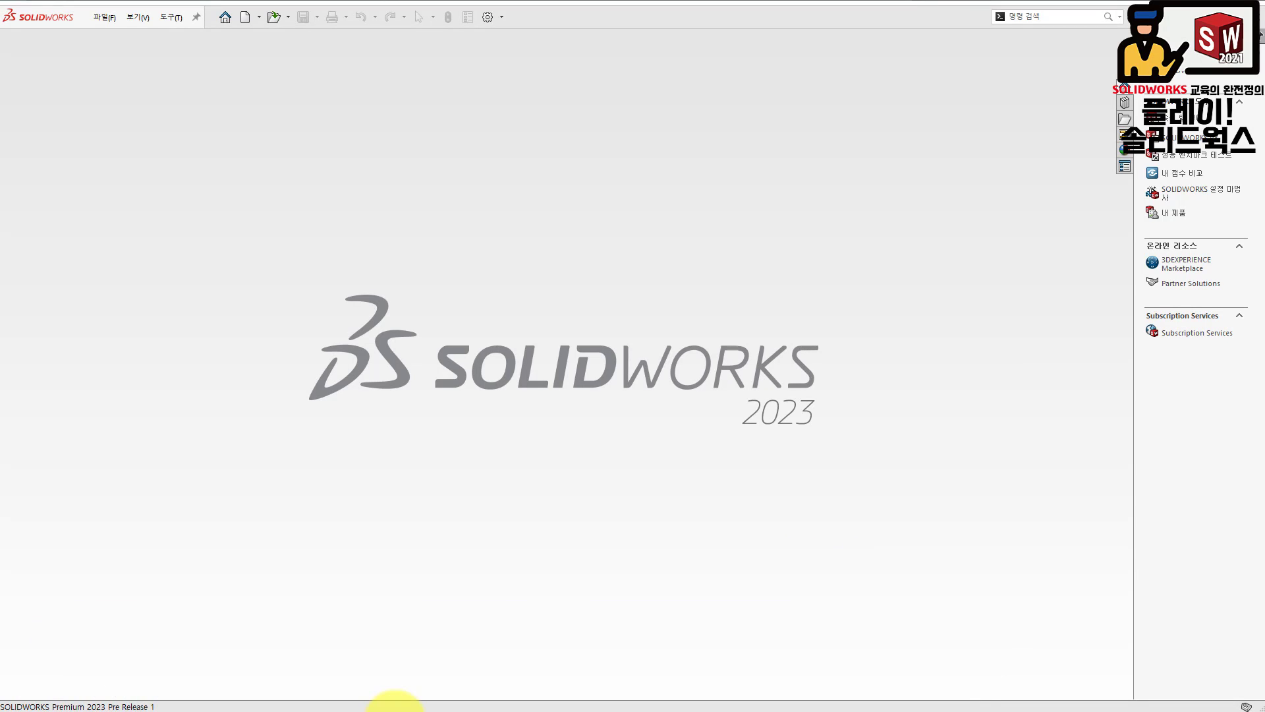
# - Open the reference drawing image and examine the dimensions and tangencies of the two-ring link with a slotted end
pyautogui.click(395, 706)
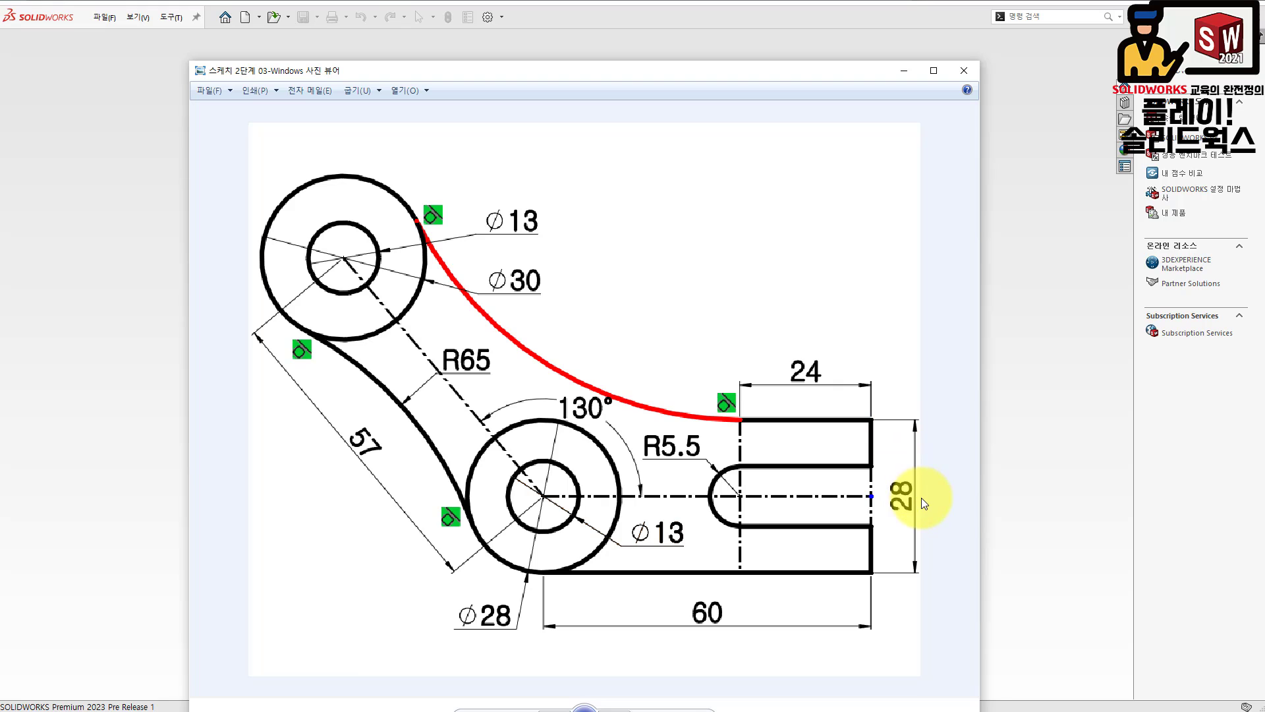
pyautogui.click(1027, 426)
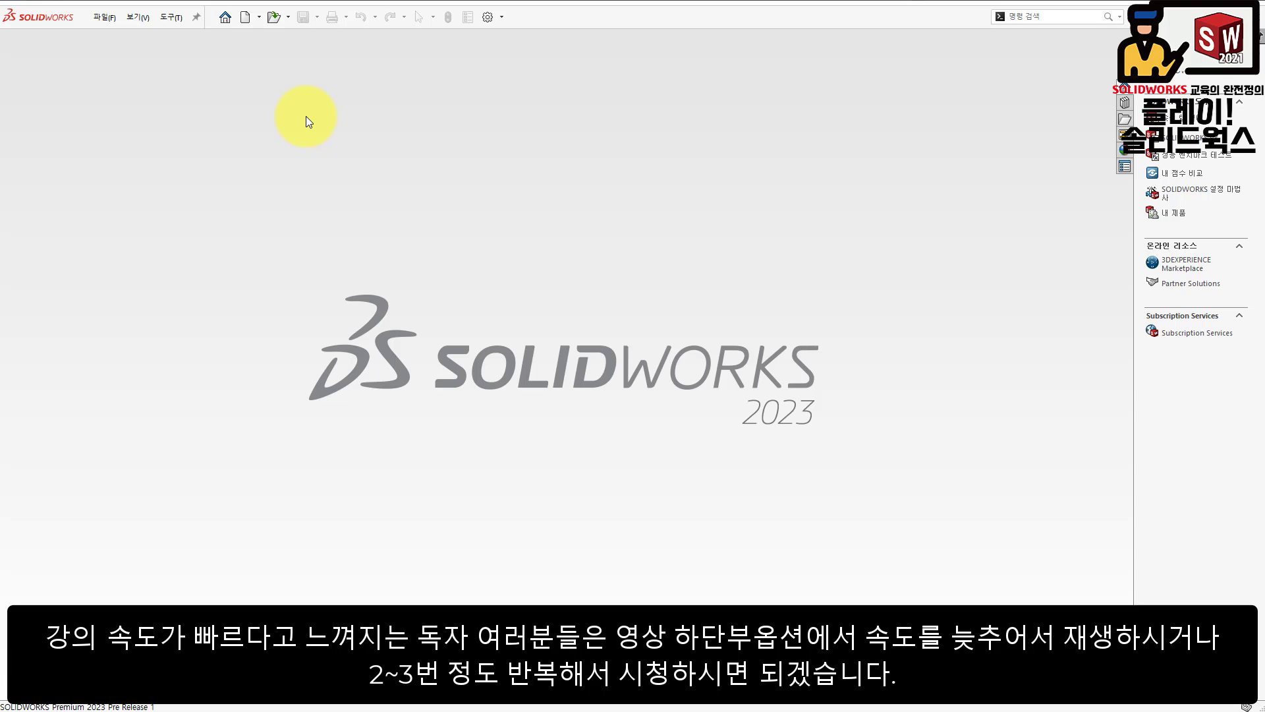
# - Create a new part document from the S.T.E.P - 파트 template
pyautogui.click(244, 18)
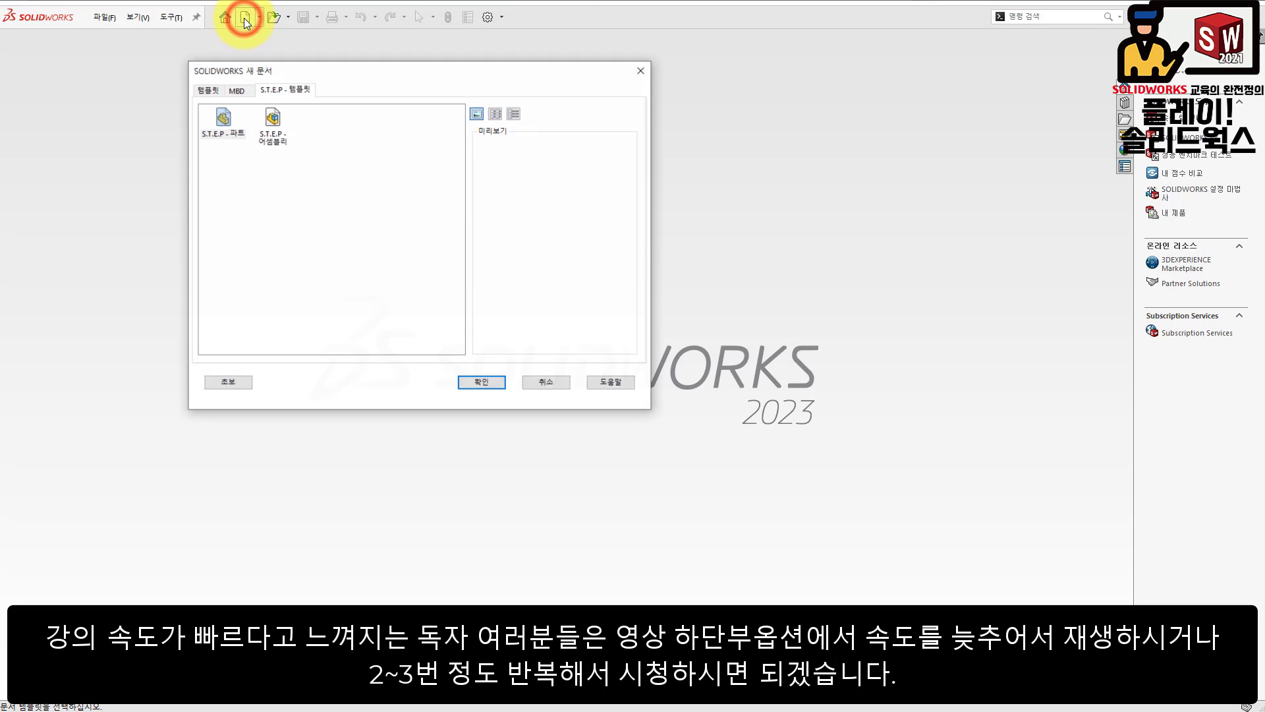
pyautogui.moveTo(338, 71); pyautogui.dragTo(465, 160)
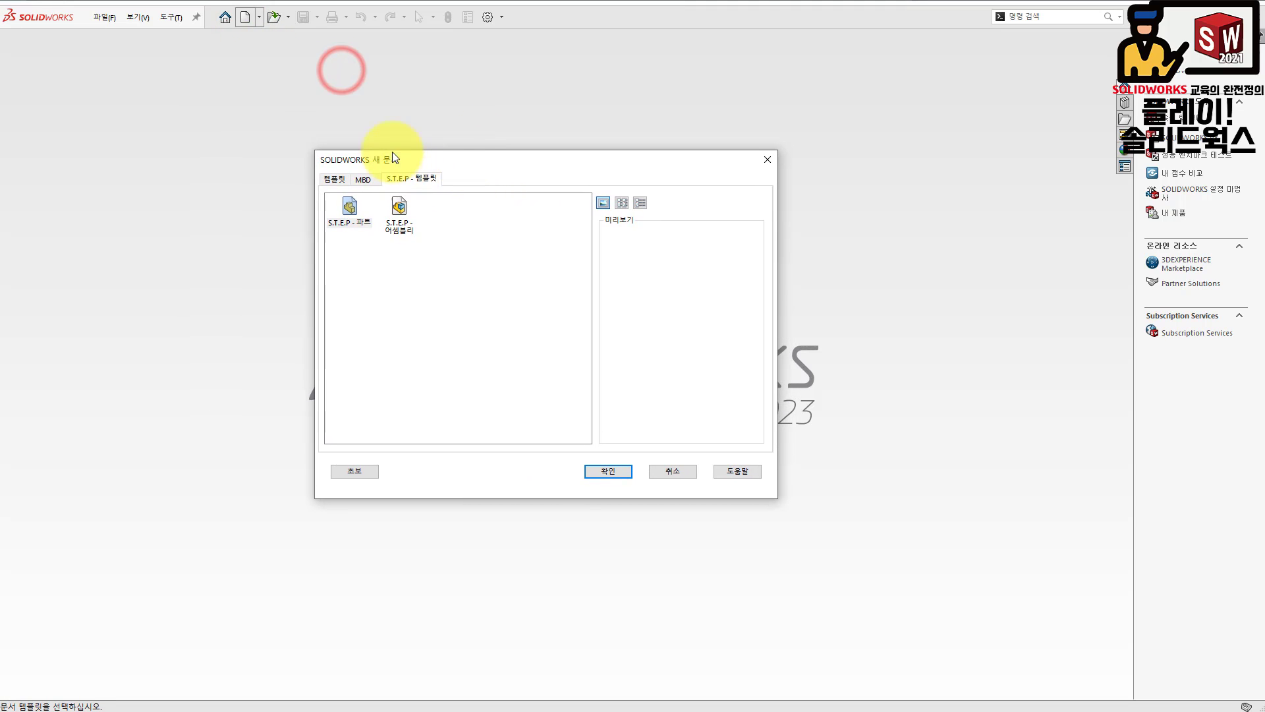
pyautogui.click(343, 211)
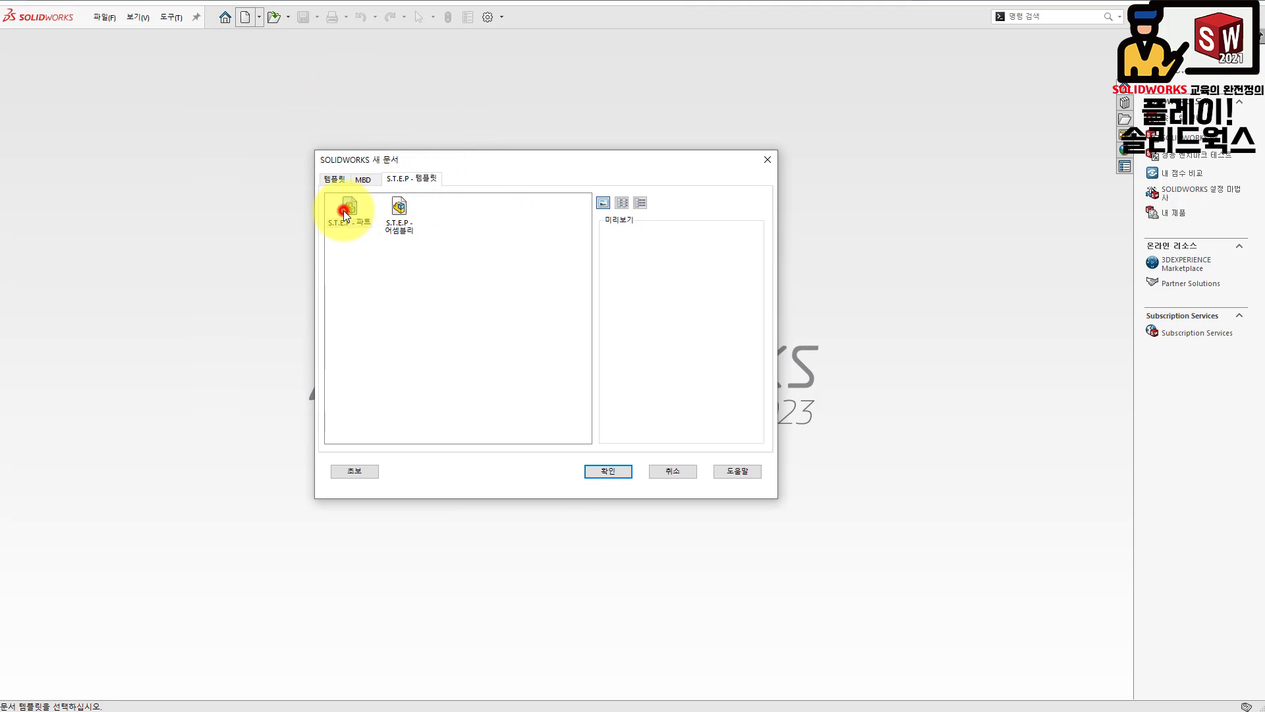
pyautogui.click(604, 471)
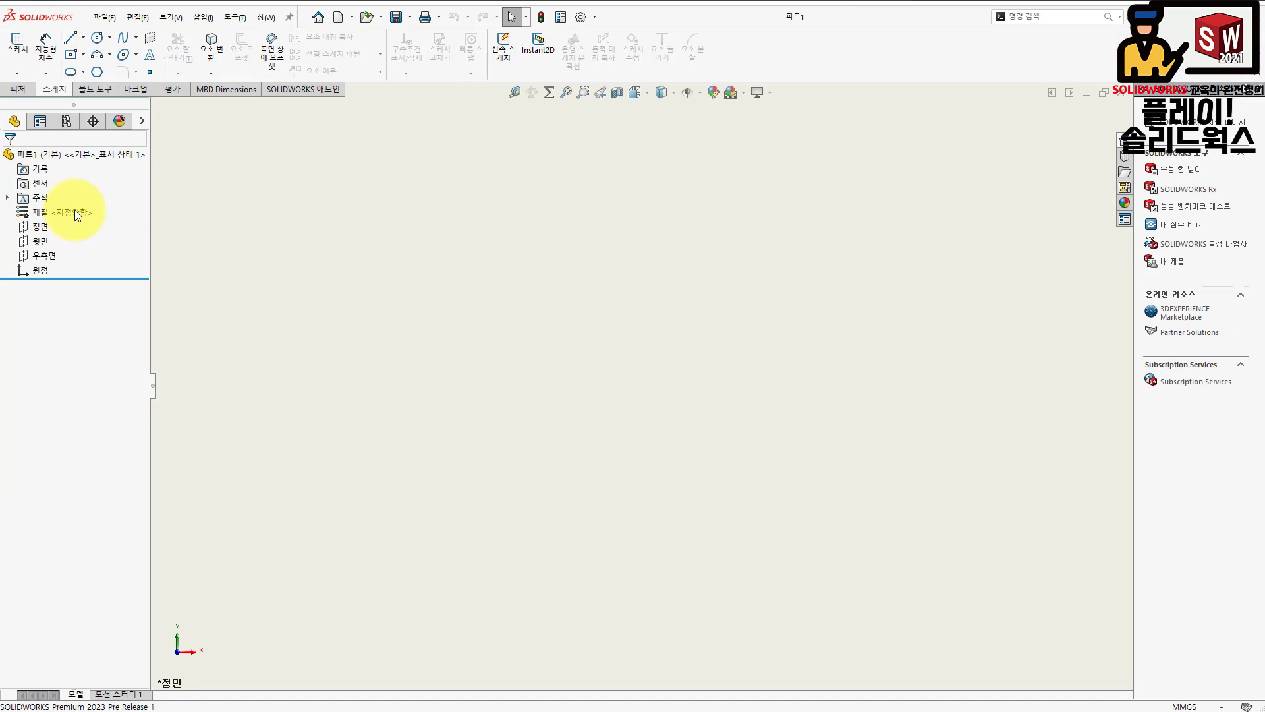
# - Start a sketch on the front plane (정면) and draw two concentric circles at the origin, about 49 mm and 28 mm in radius
pyautogui.click(42, 227)
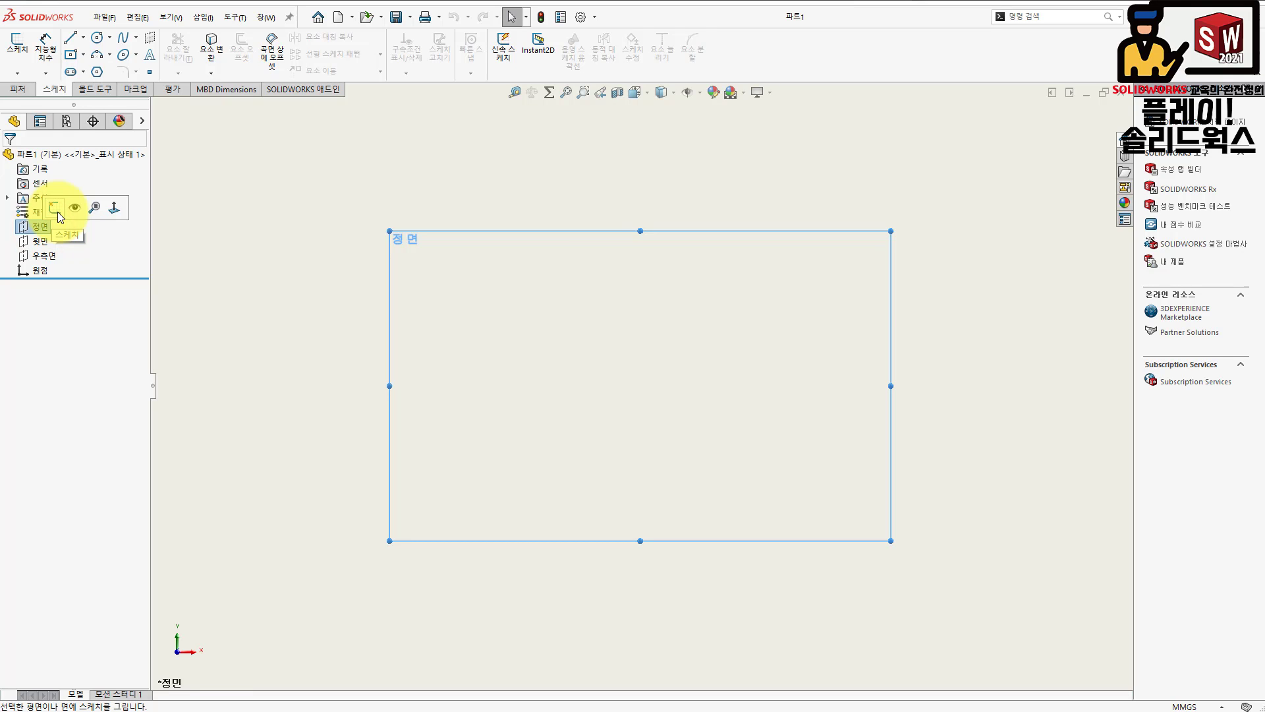
pyautogui.click(58, 208)
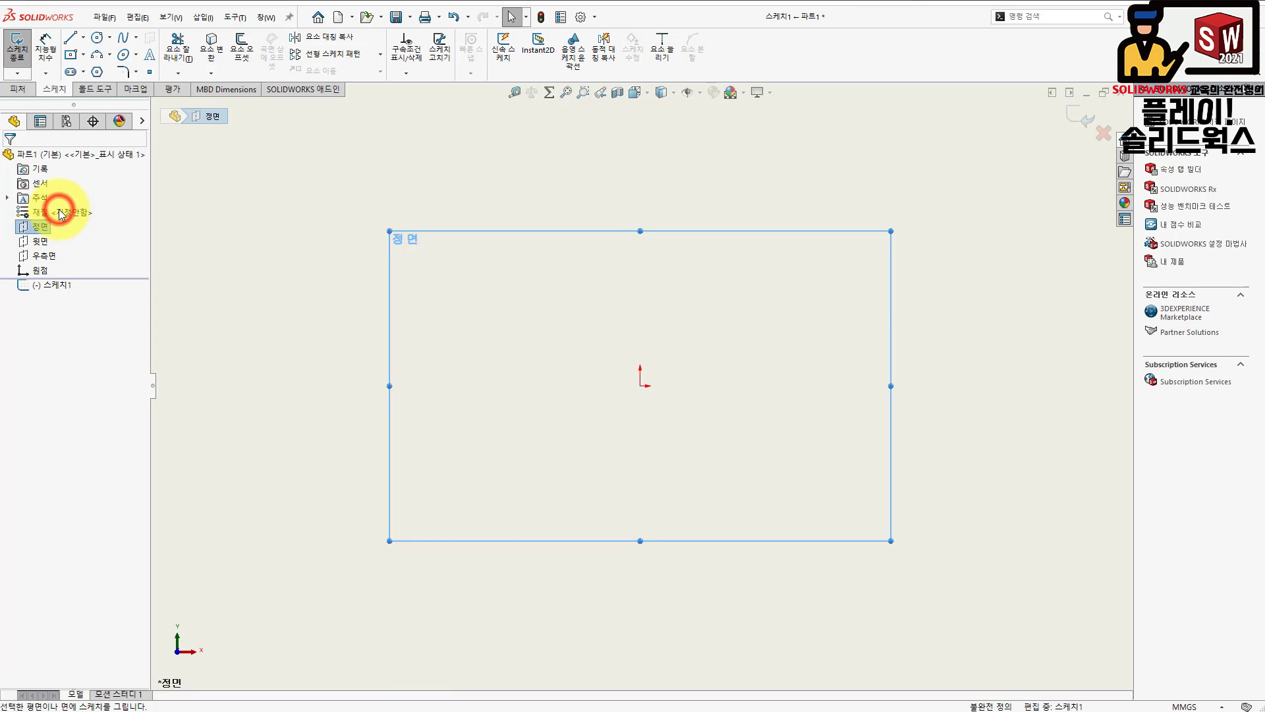
pyautogui.click(97, 37)
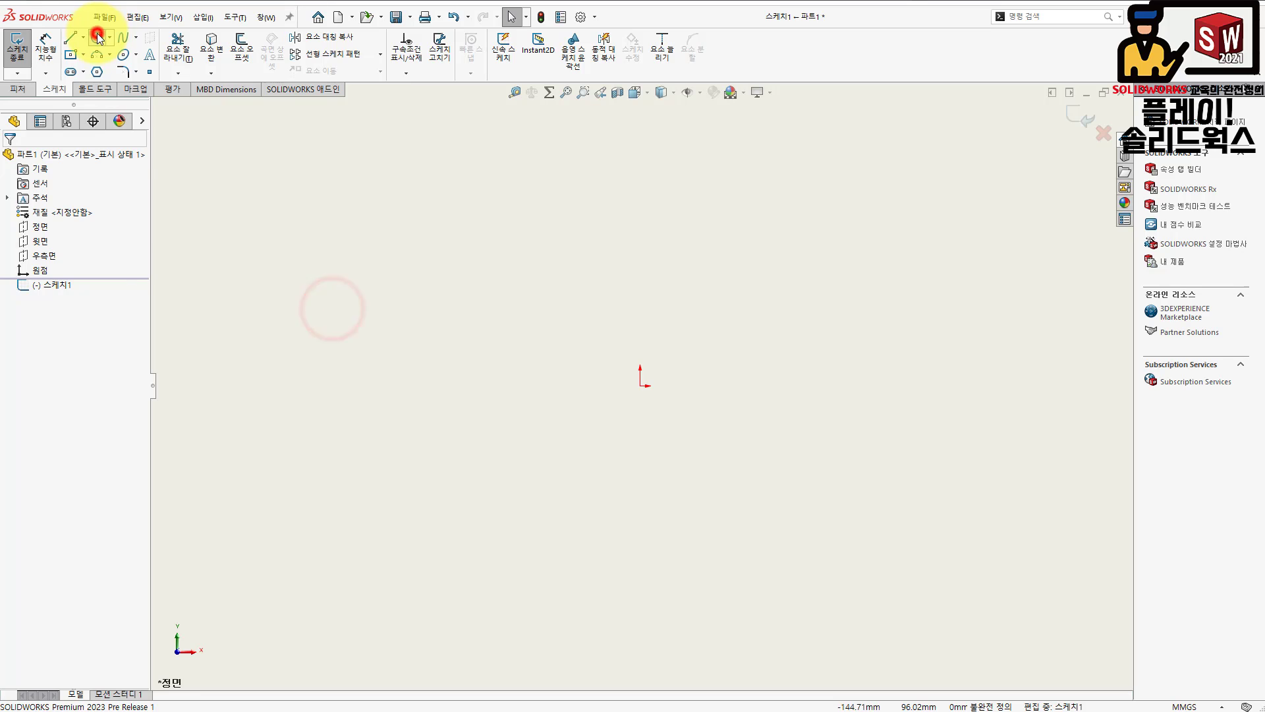
pyautogui.click(640, 385)
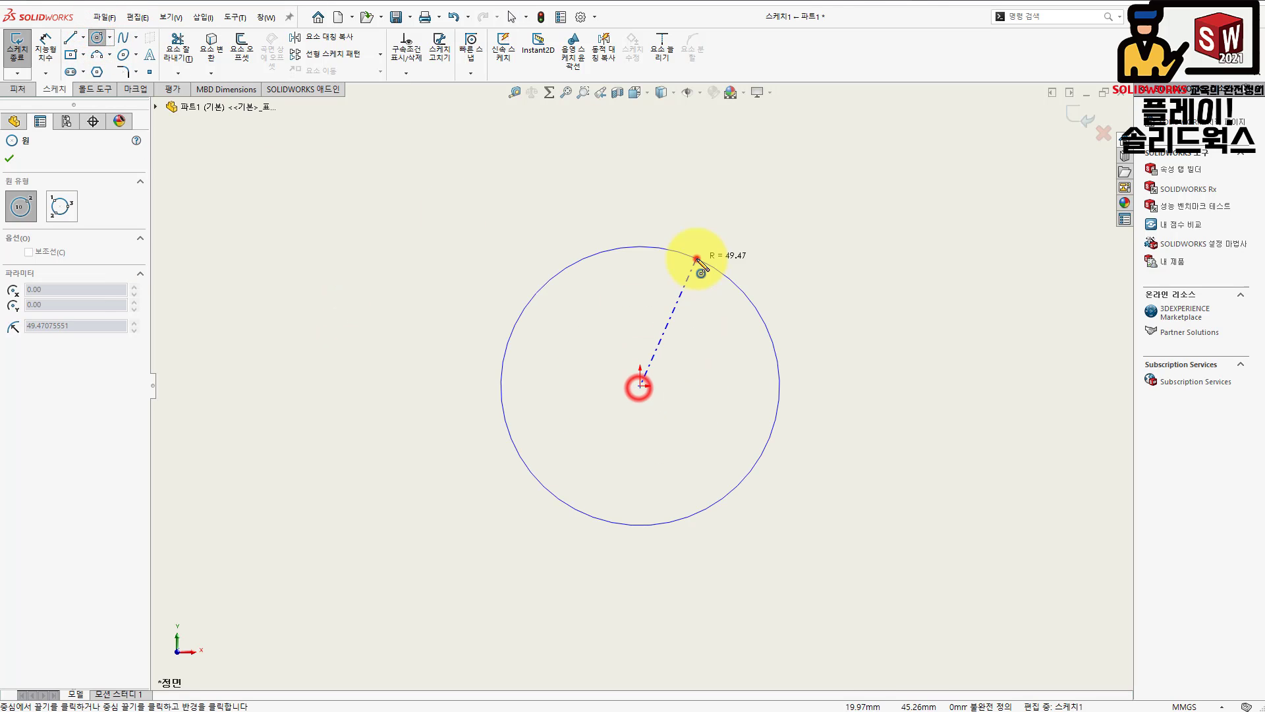
pyautogui.click(696, 259)
pyautogui.click(639, 386)
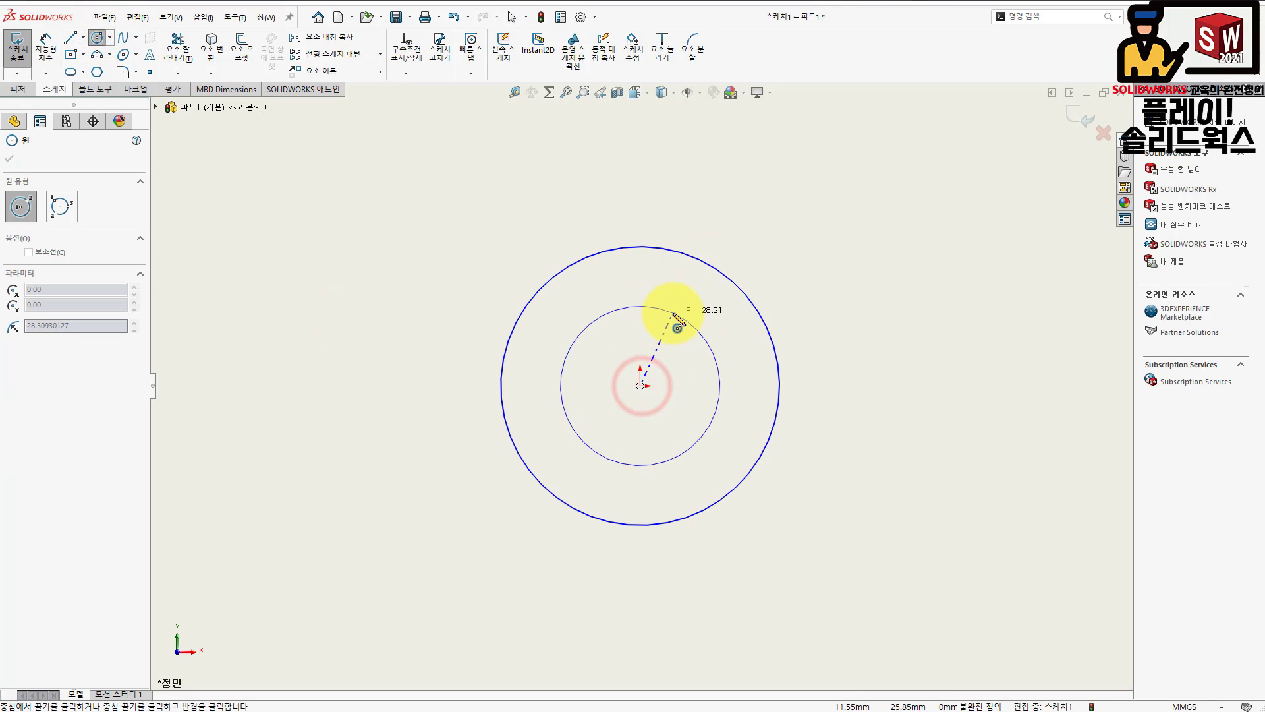
pyautogui.click(673, 311)
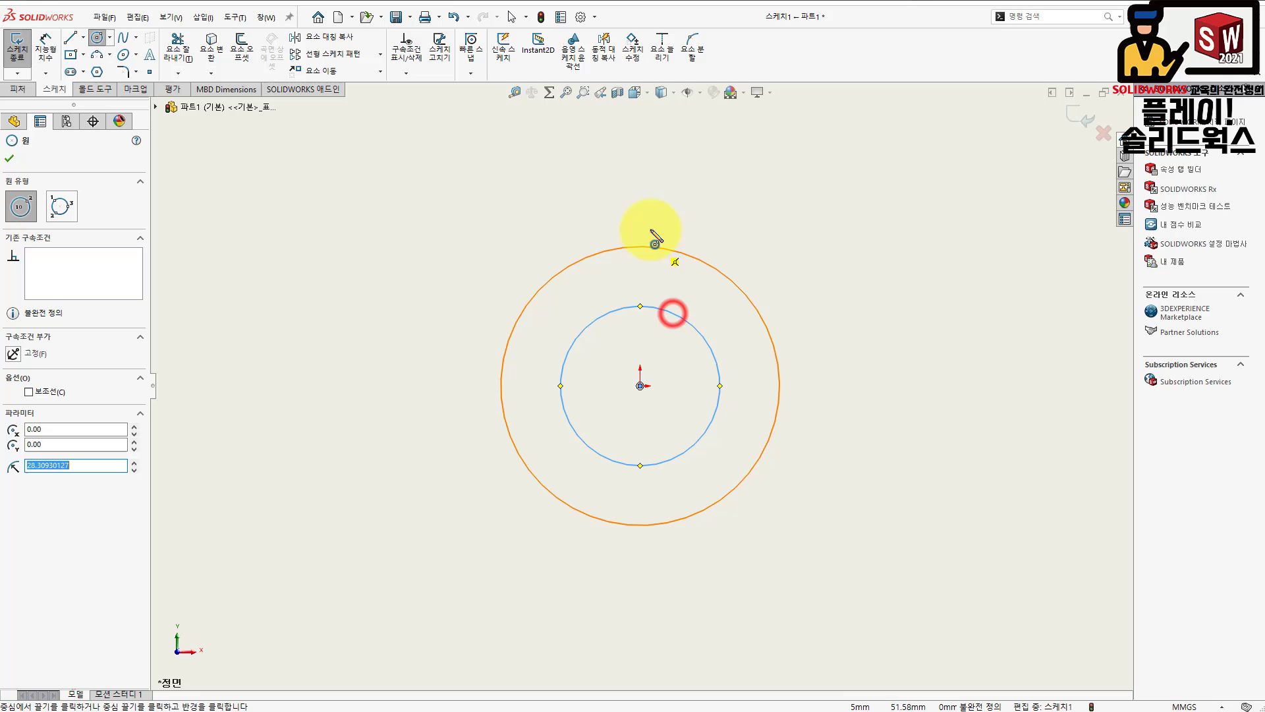
# - Draw a horizontal centerline from the origin toward +X and a slanted centerline about 133 mm long from the upper left to the origin
pyautogui.click(83, 39)
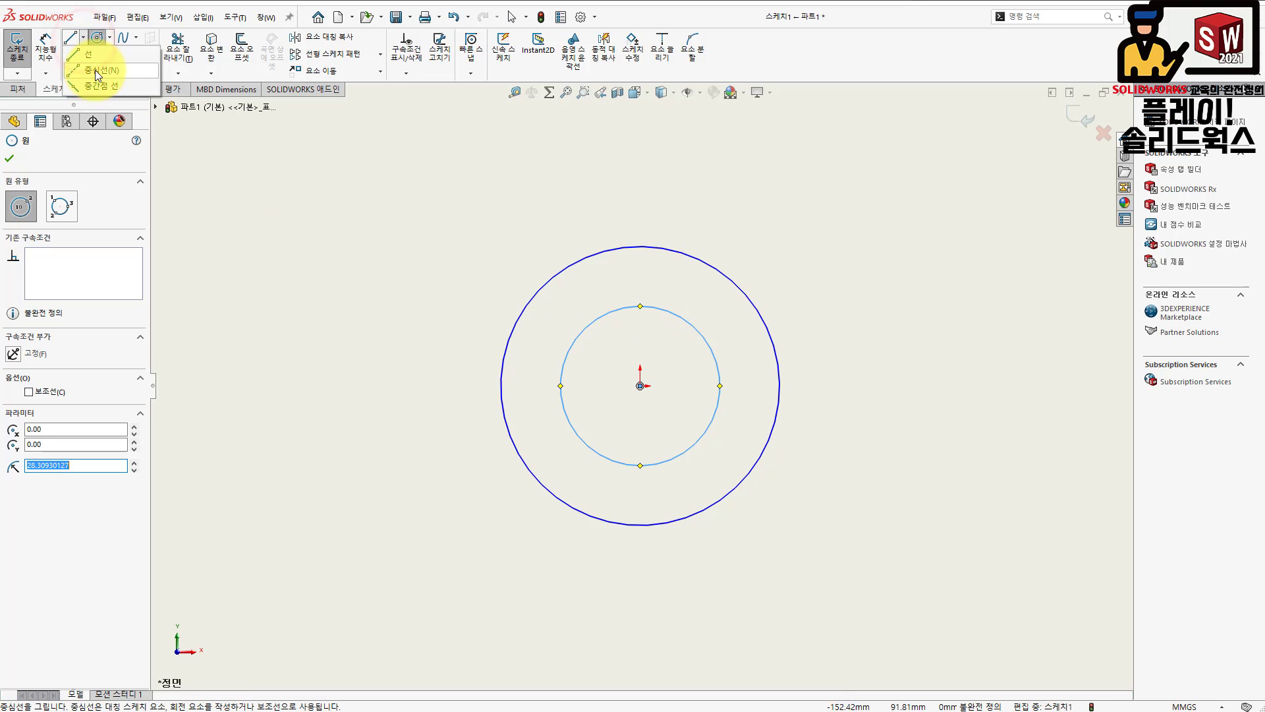
pyautogui.click(95, 70)
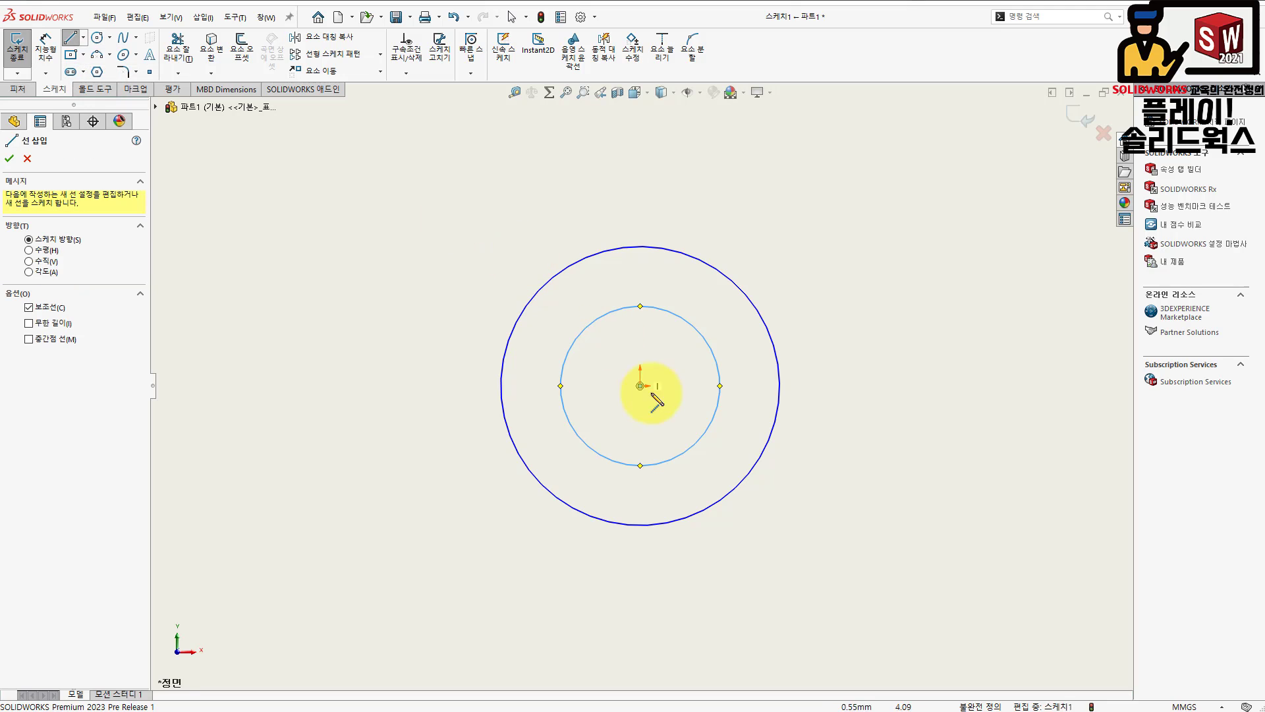
pyautogui.click(640, 386)
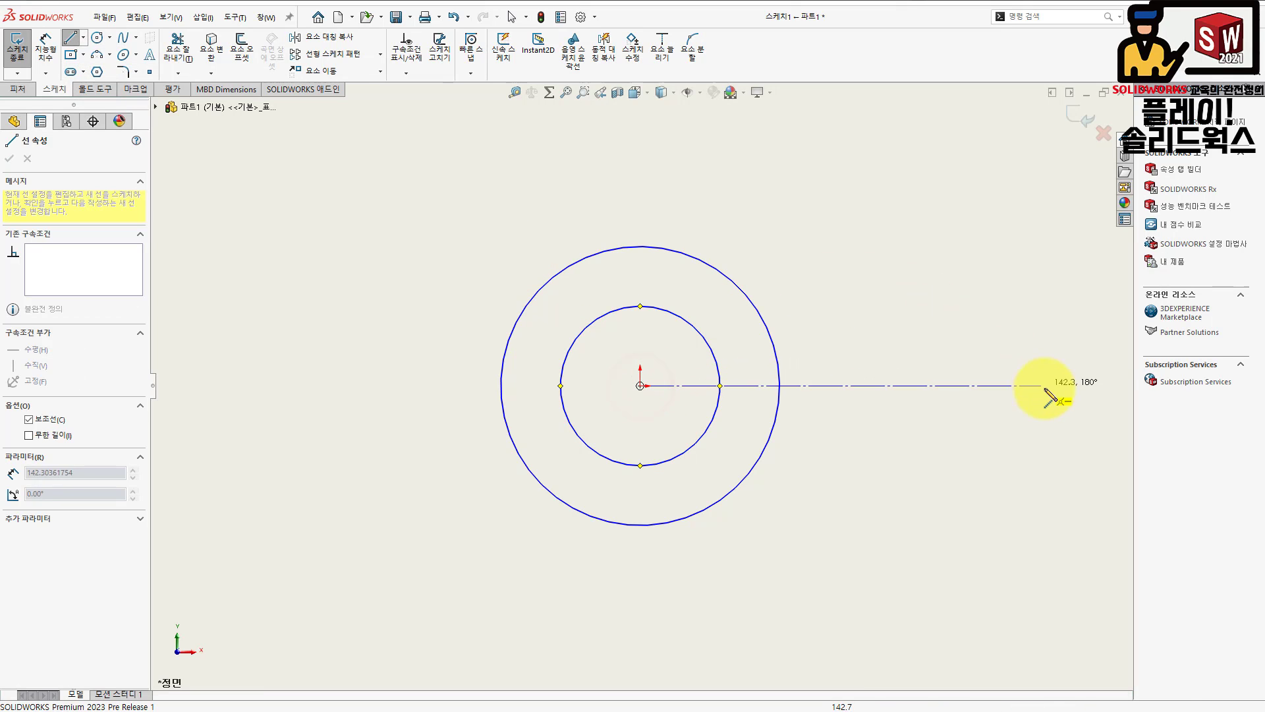
pyautogui.click(1063, 388)
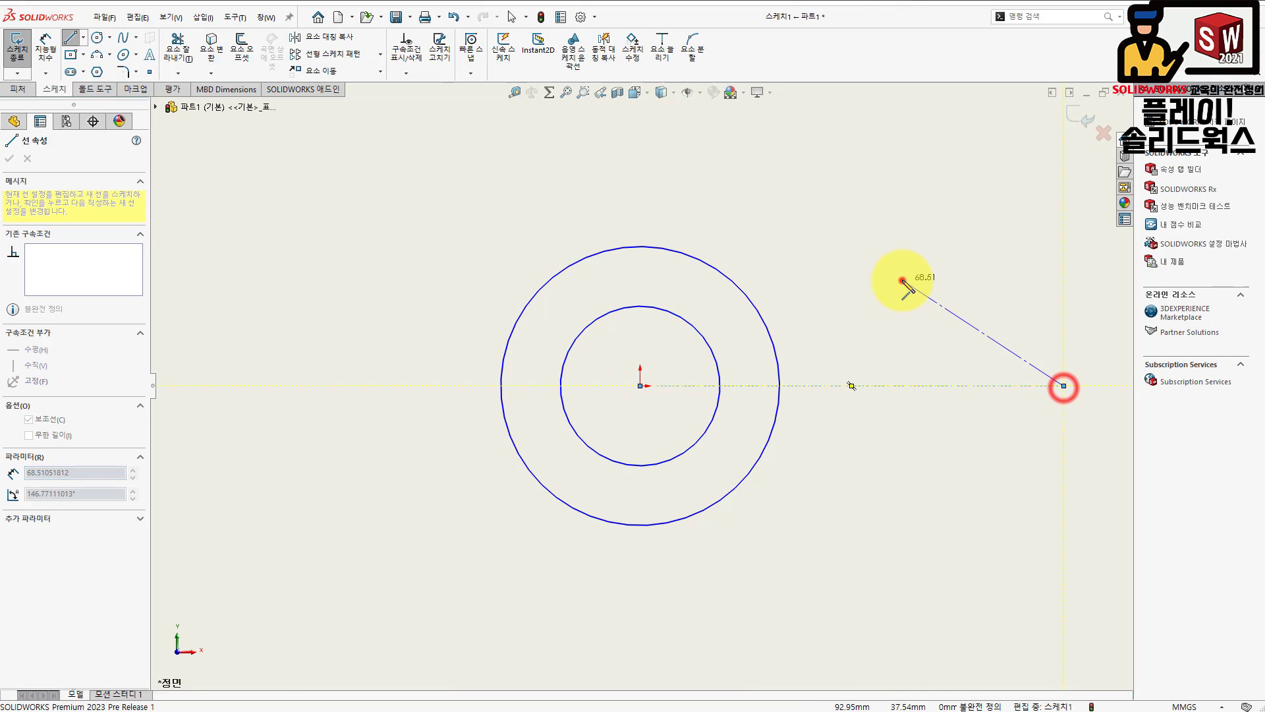
pyautogui.doubleClick(903, 281)
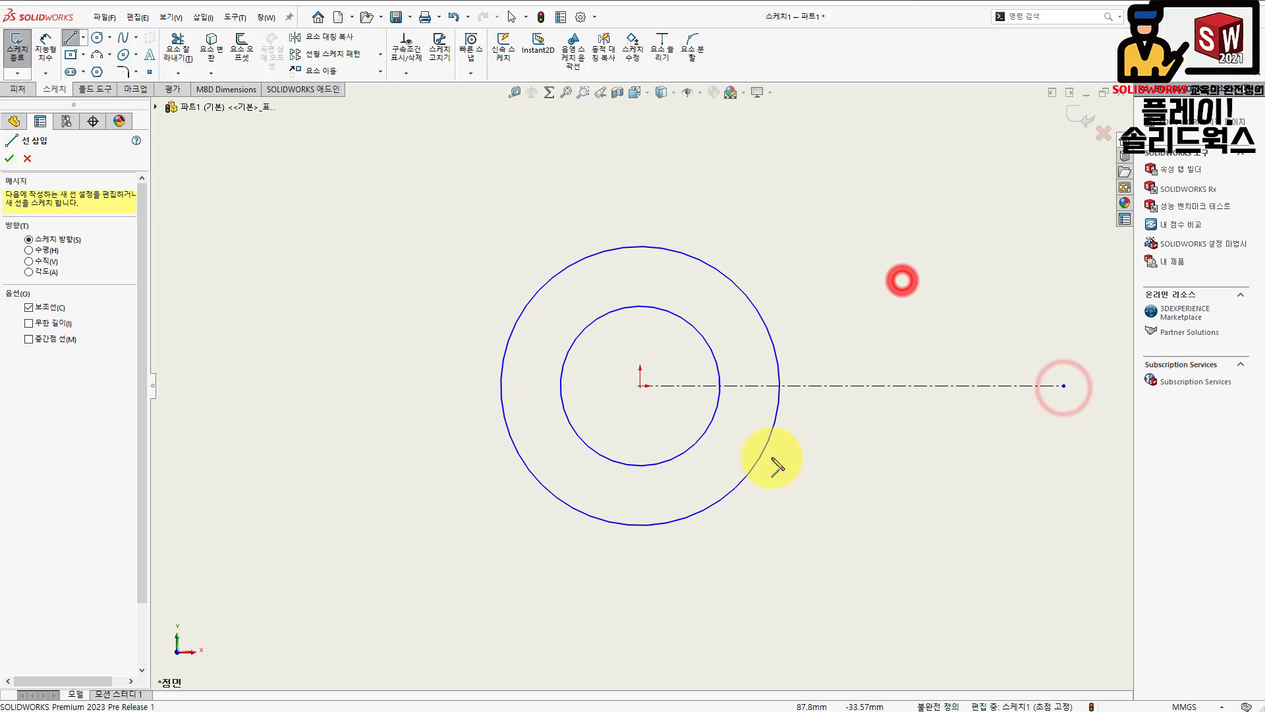
pyautogui.click(359, 138)
pyautogui.click(640, 386)
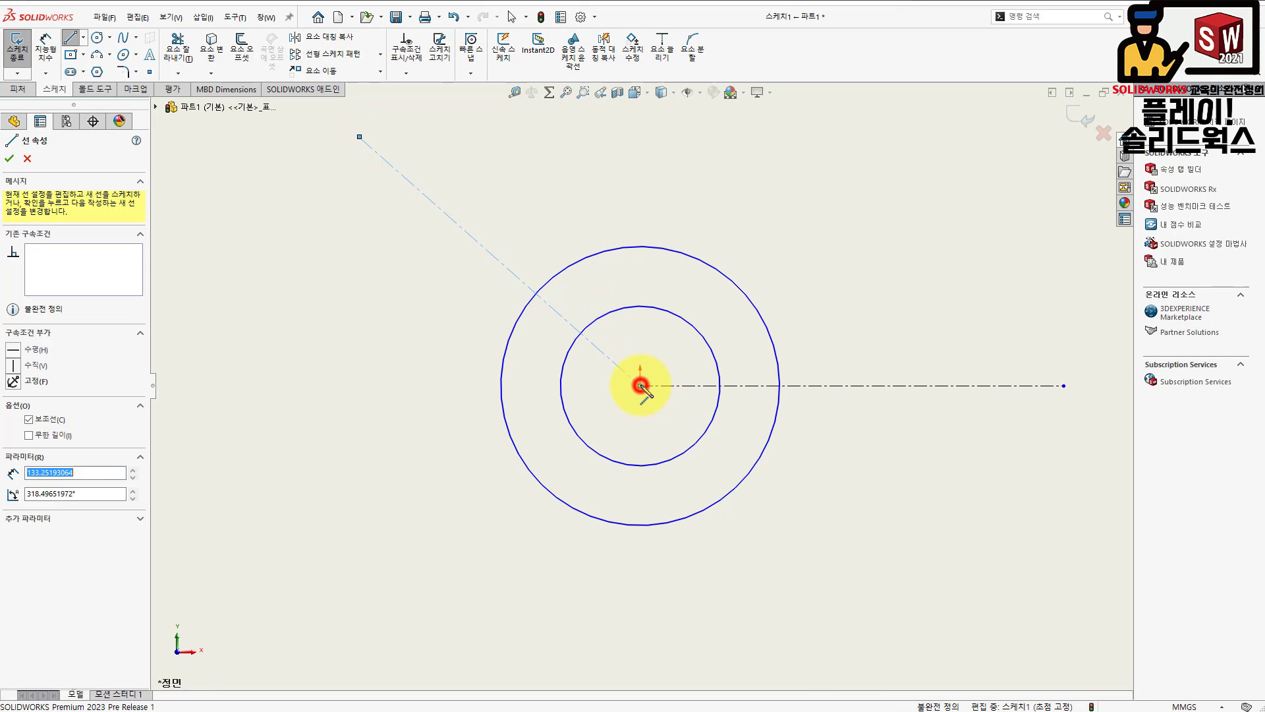
pyautogui.press('Escape')
# - Draw two concentric circles at the slanted centerline's upper end, about 35 mm and 18 mm in radius
pyautogui.scroll(3, 583, 220)
pyautogui.scroll(-1, 699, 206)
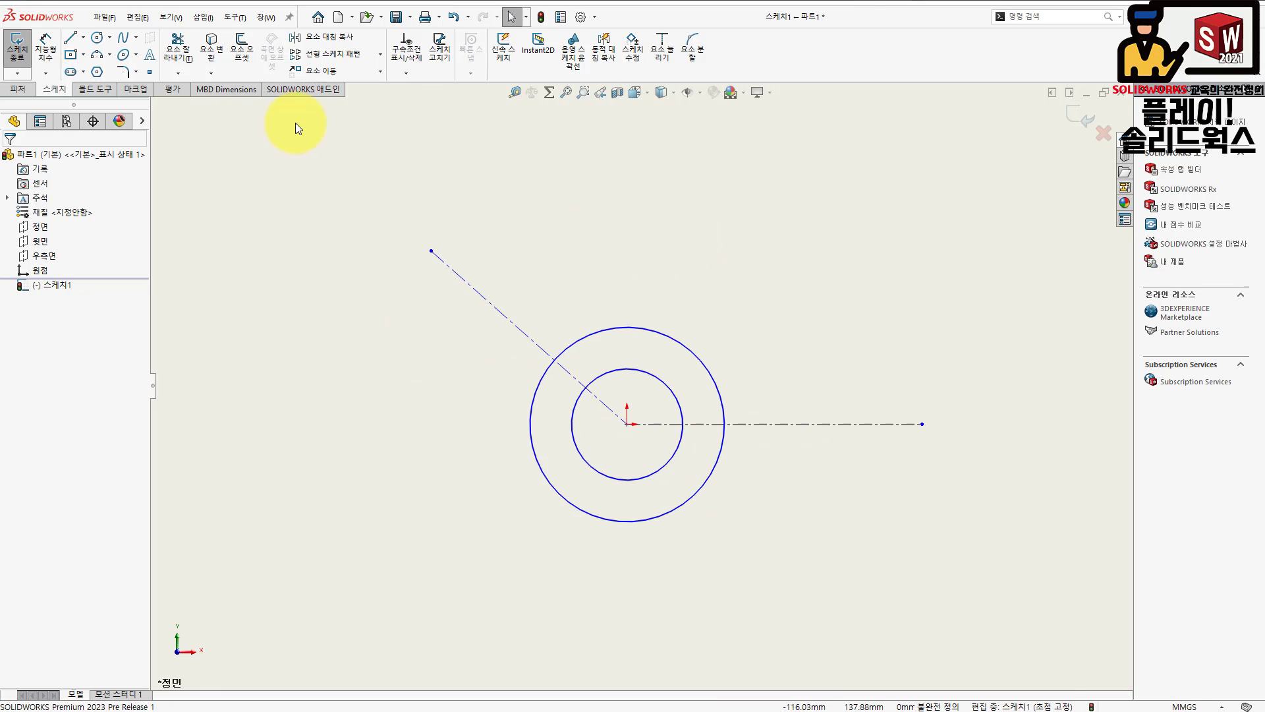
pyautogui.click(97, 37)
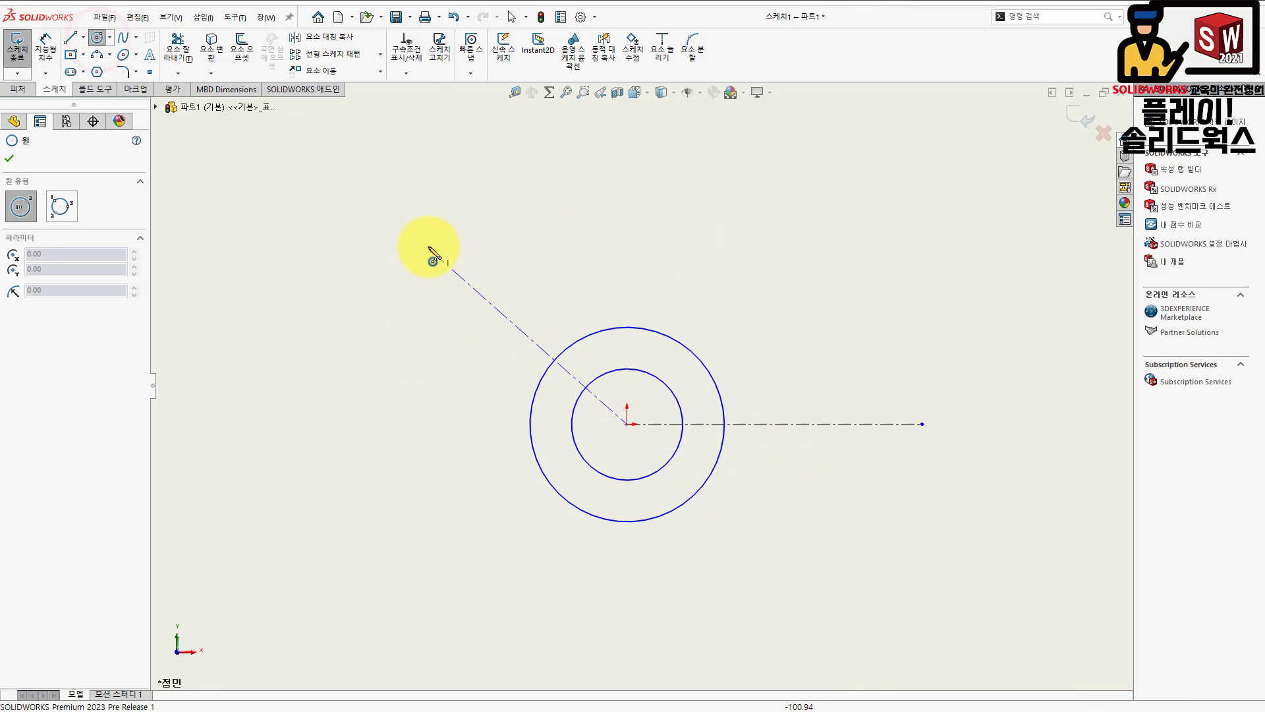
pyautogui.click(431, 251)
pyautogui.click(438, 319)
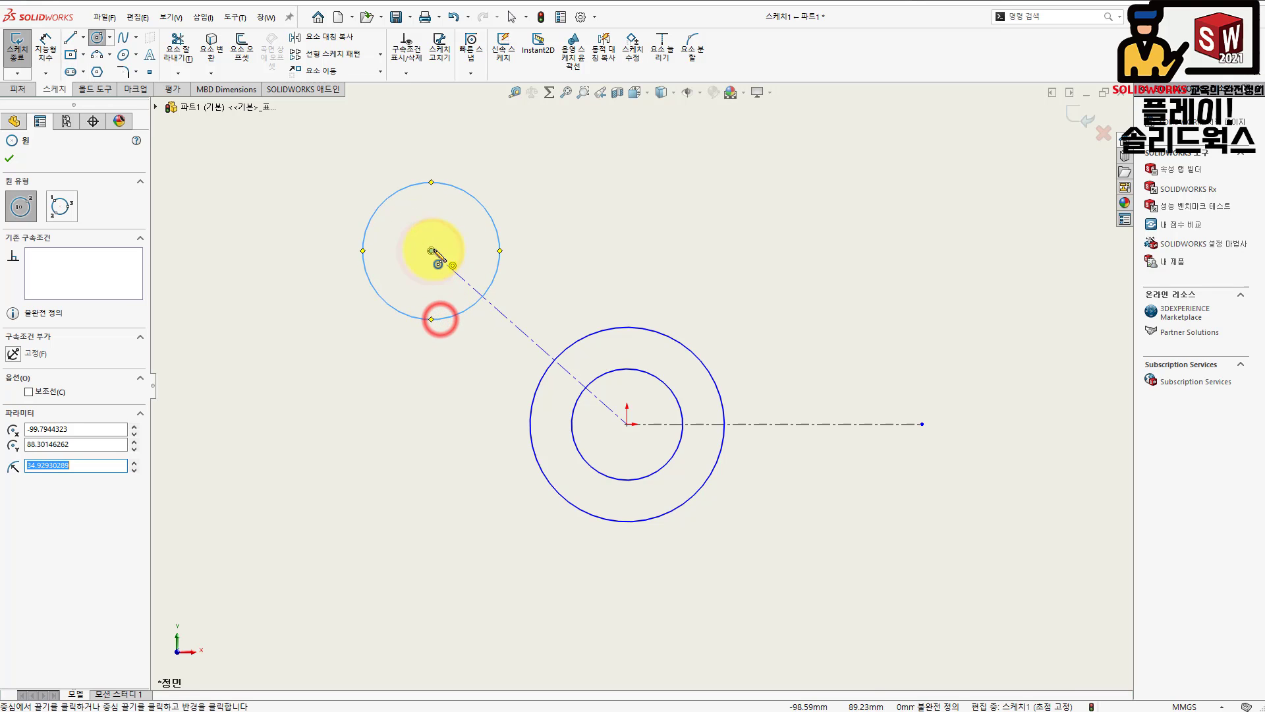
pyautogui.click(431, 250)
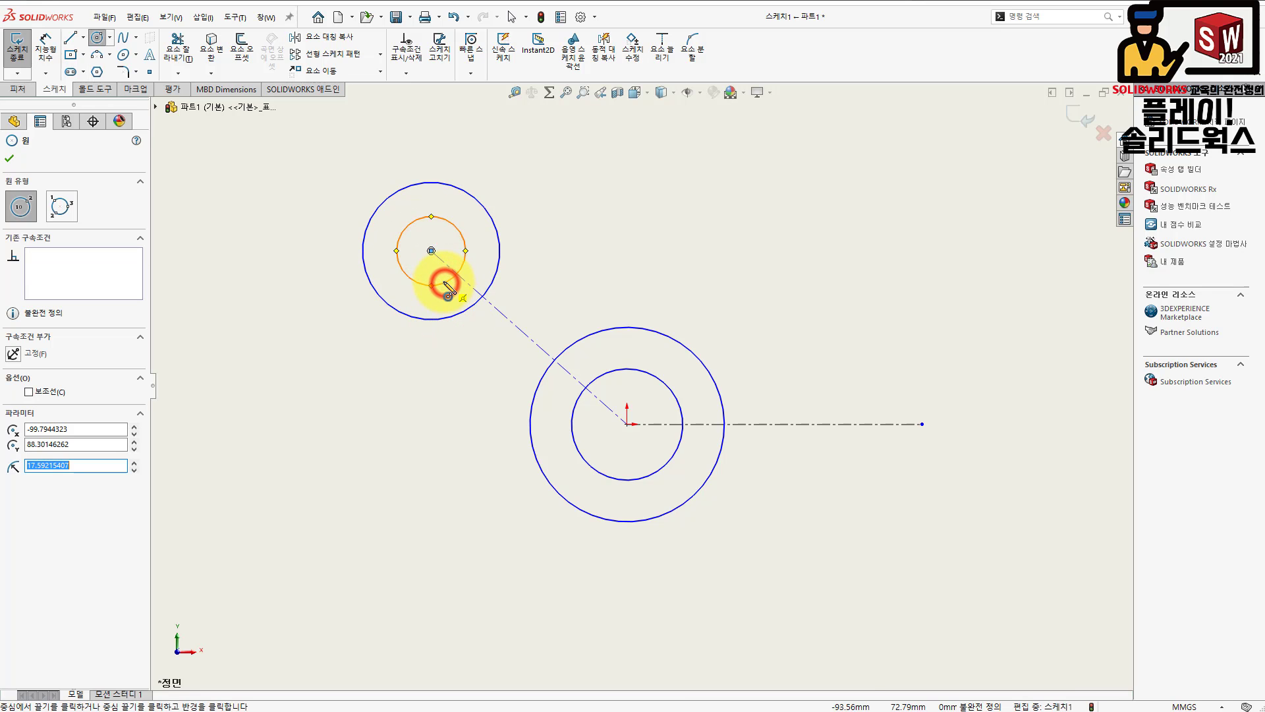
pyautogui.click(447, 281)
pyautogui.press('Escape')
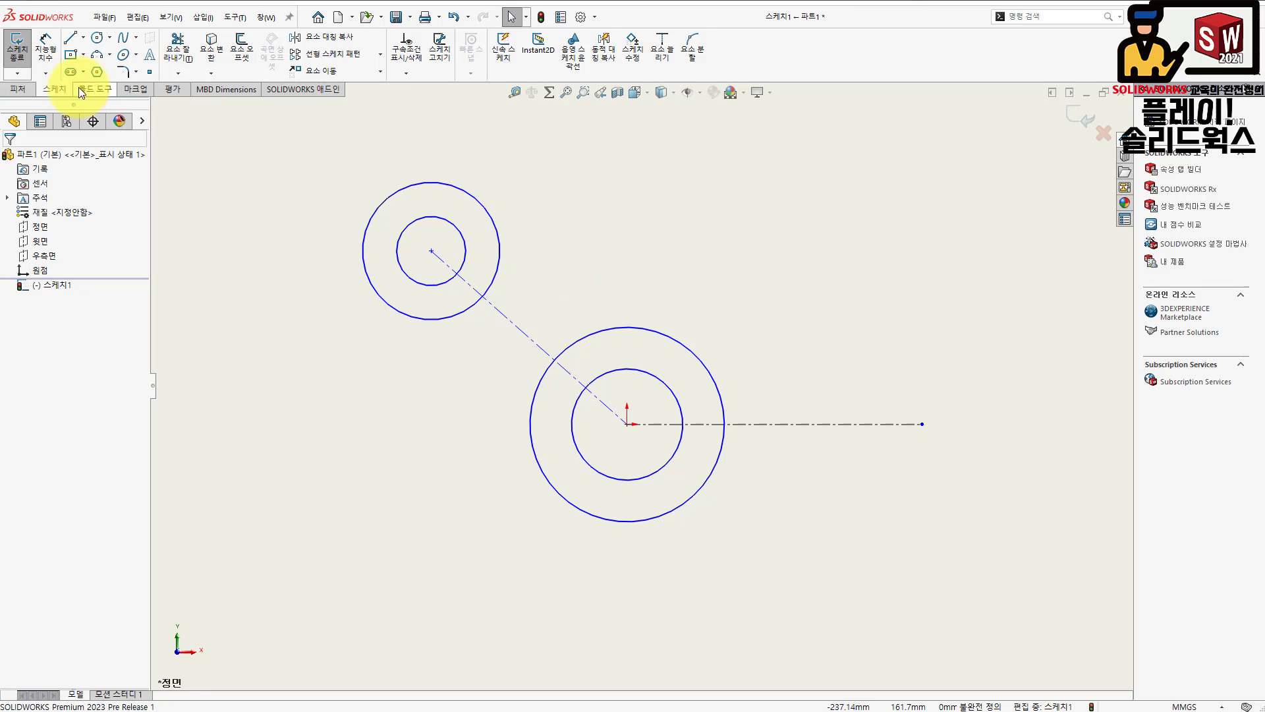
# - Dimension the circles at the origin, setting the inner diameter to 13 mm and the outer diameter to 28 mm
pyautogui.click(43, 47)
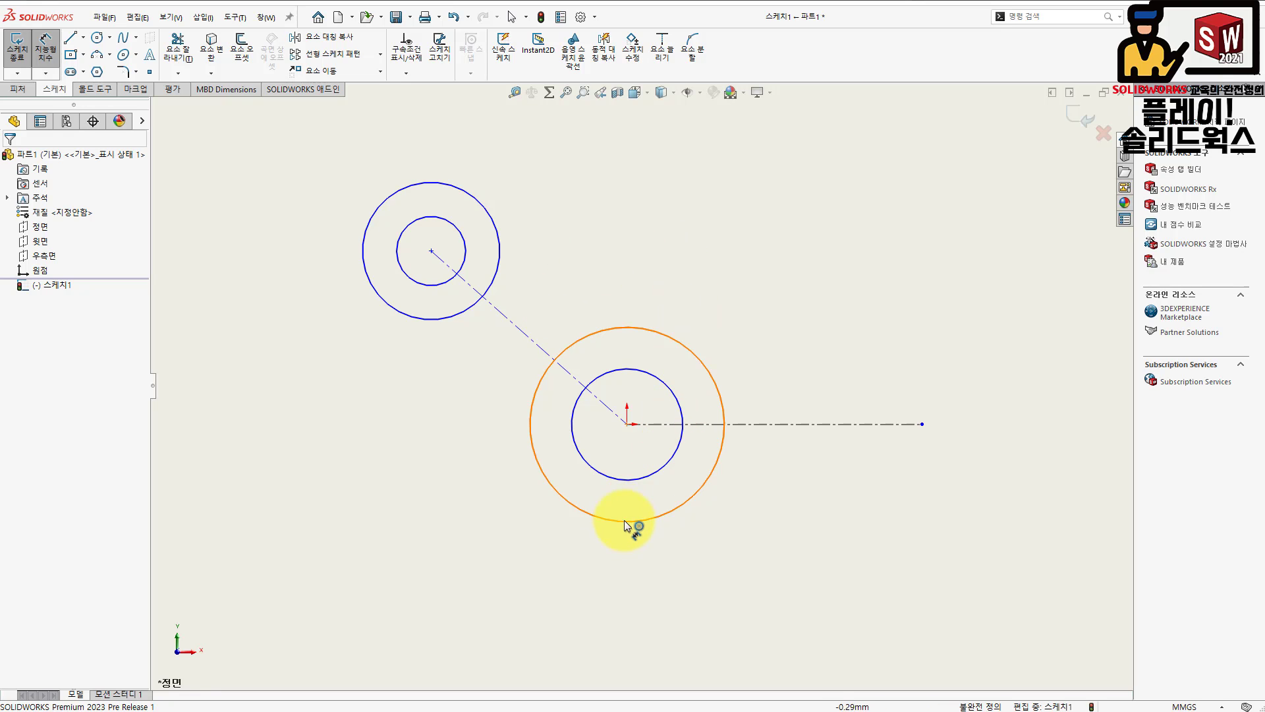
pyautogui.click(624, 480)
pyautogui.click(551, 551)
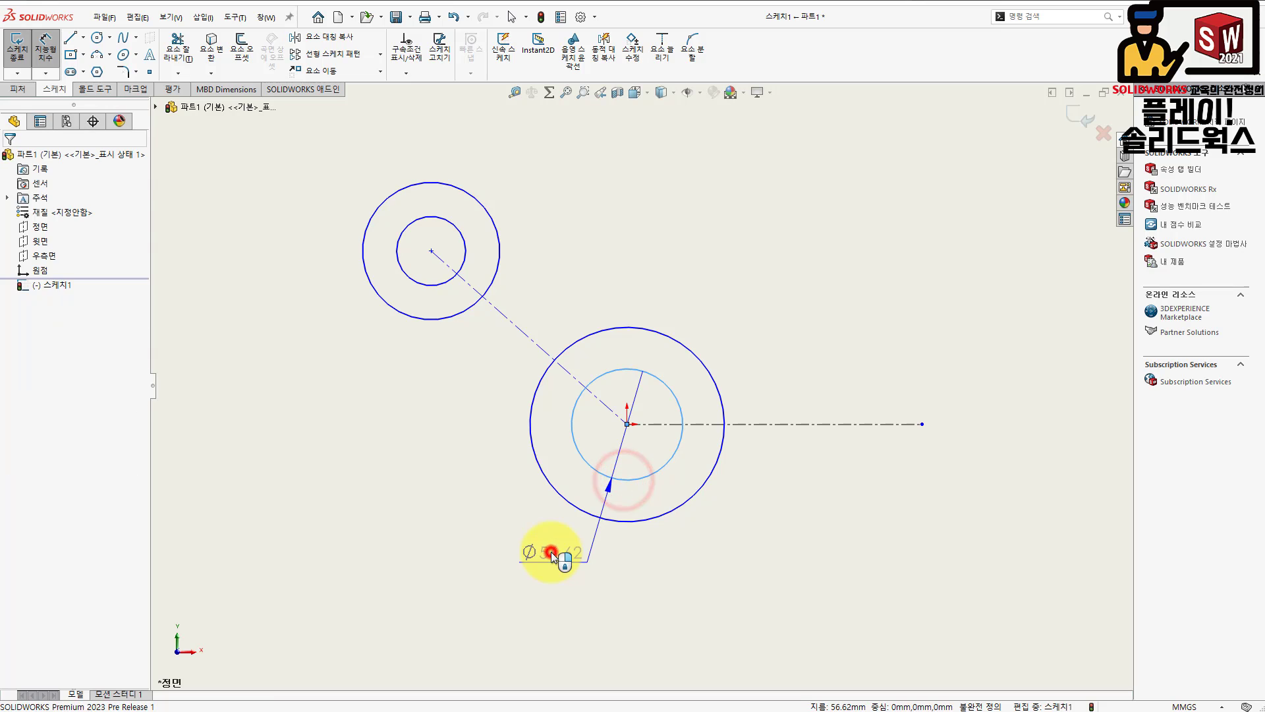
pyautogui.write('13')
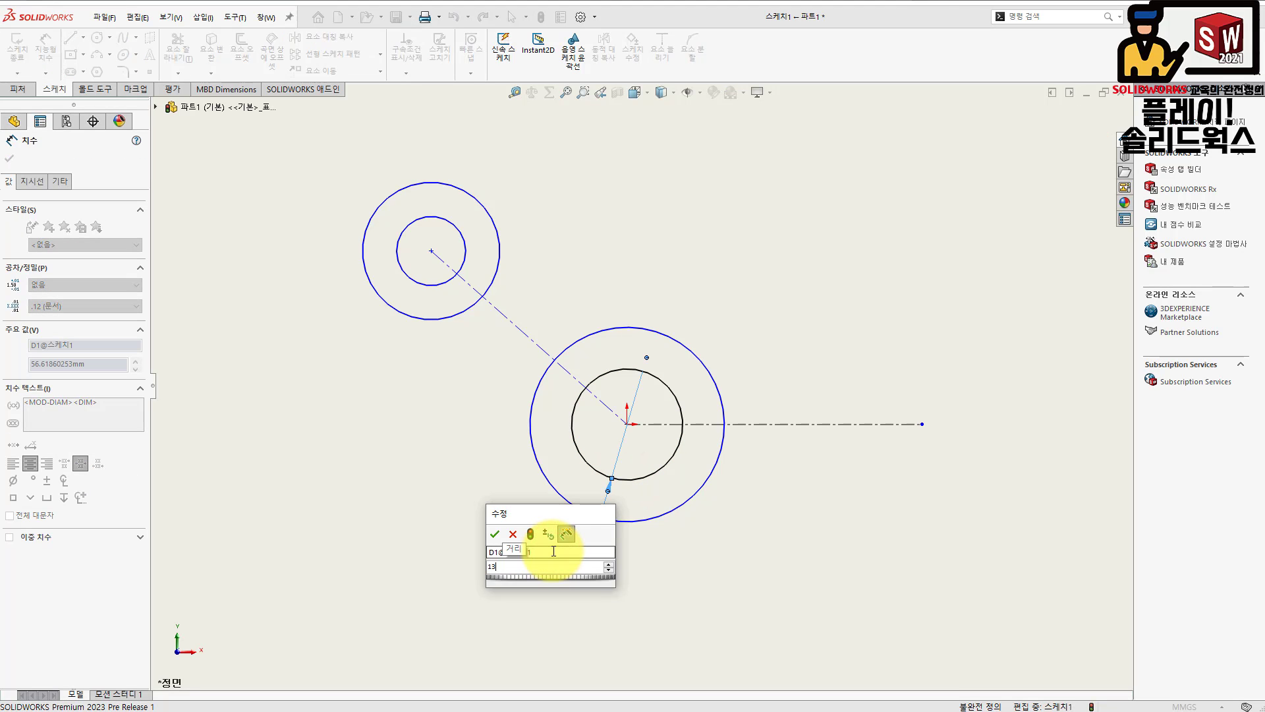
pyautogui.press('Return')
pyautogui.click(686, 559)
pyautogui.click(667, 512)
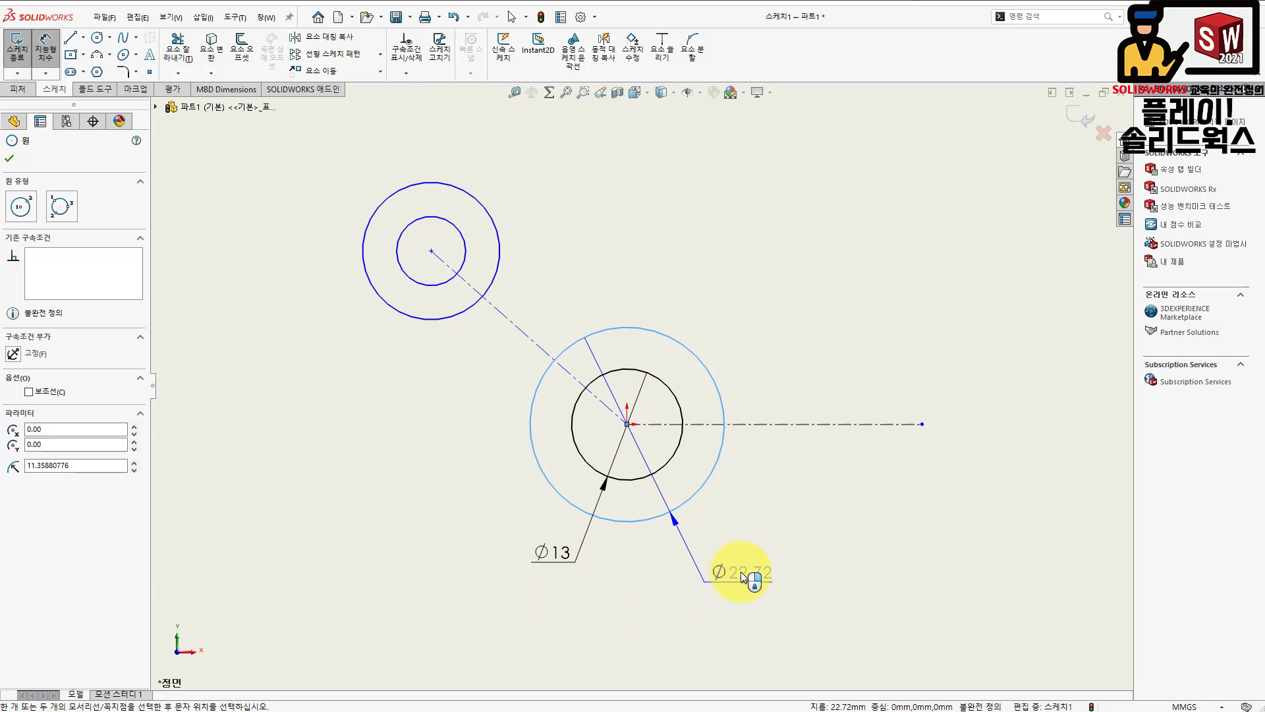
pyautogui.click(741, 571)
pyautogui.write('28')
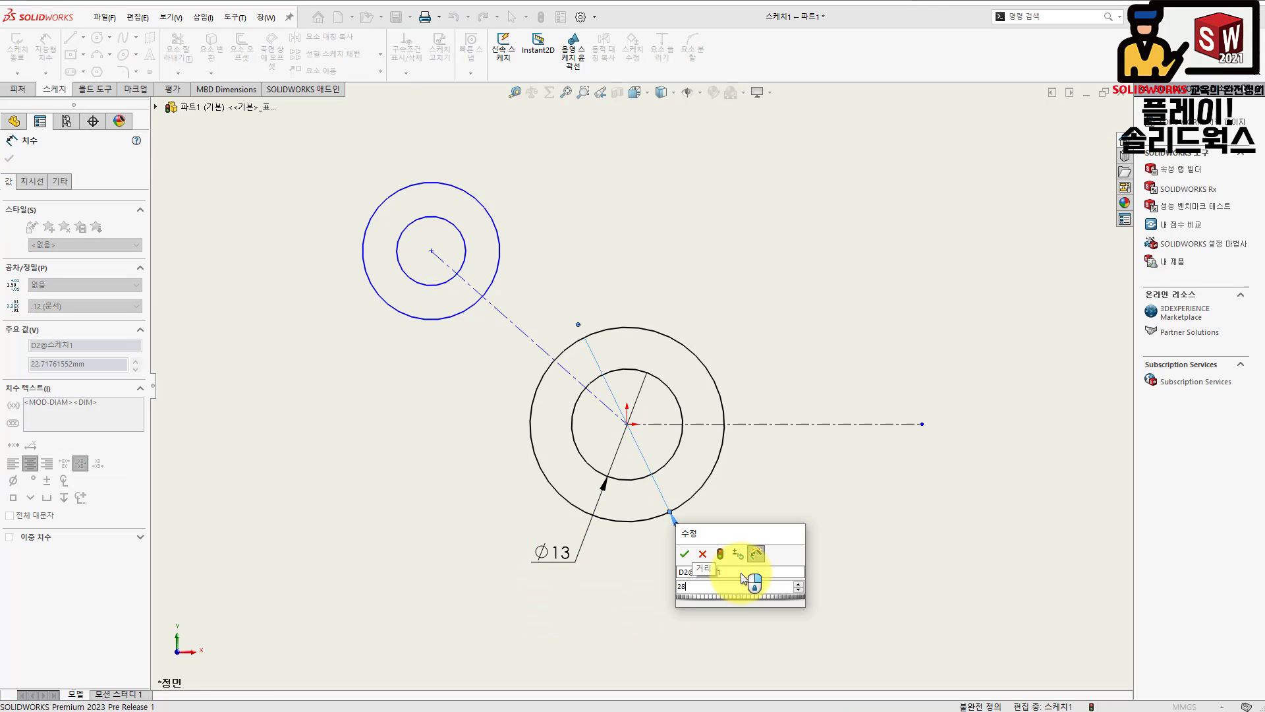
pyautogui.press('Return')
pyautogui.click(936, 511)
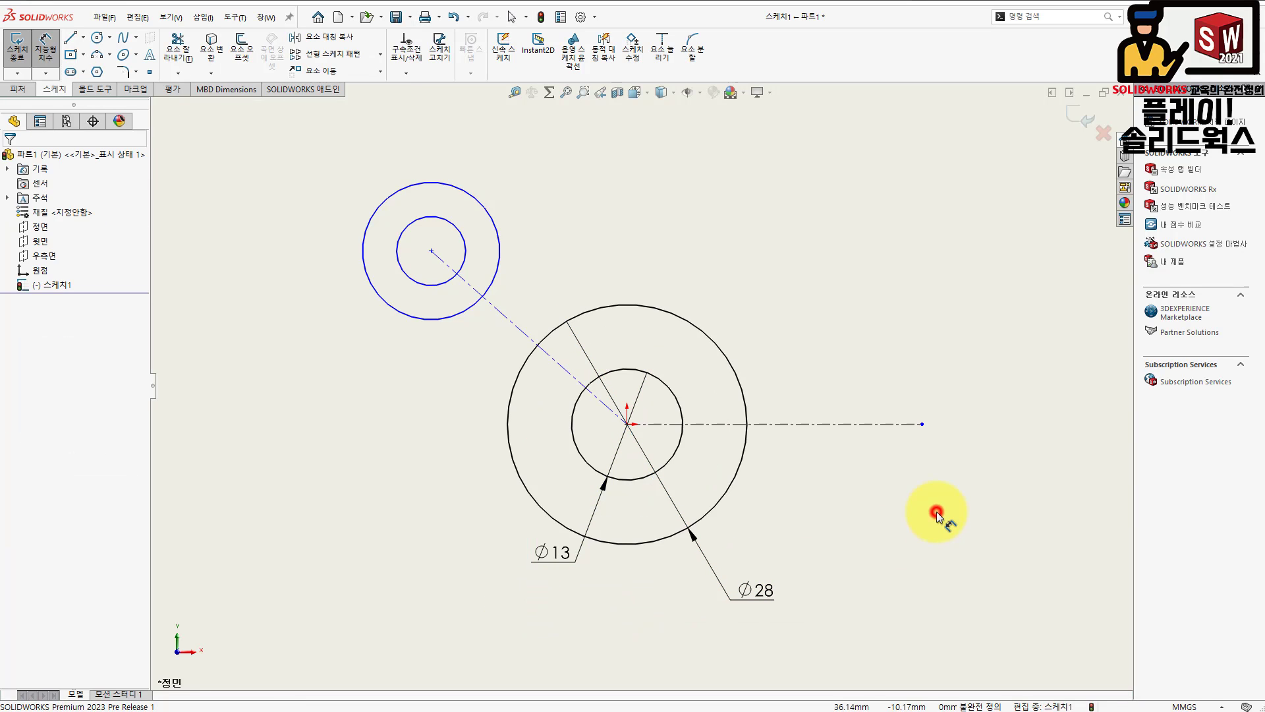
# - Dimension the upper-left circles, setting the inner diameter to 13 mm and the outer diameter to 30 mm
pyautogui.click(419, 284)
pyautogui.click(331, 346)
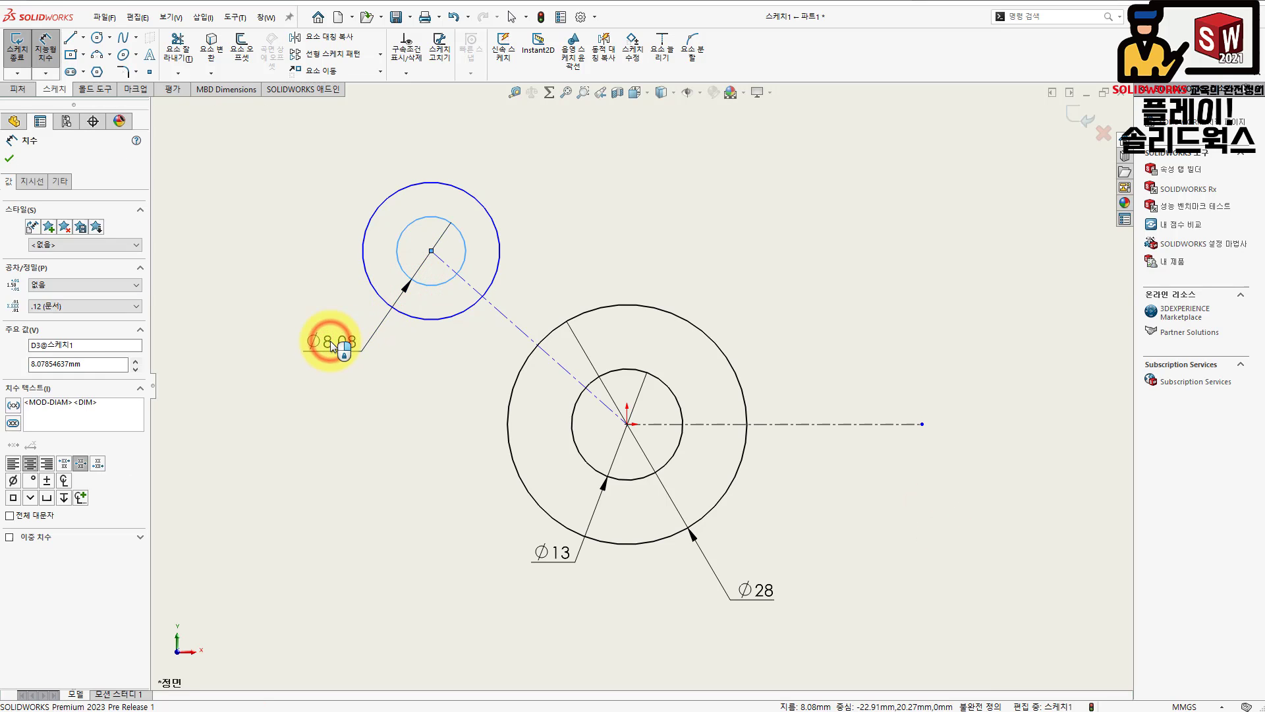
pyautogui.write('13')
pyautogui.press('Return')
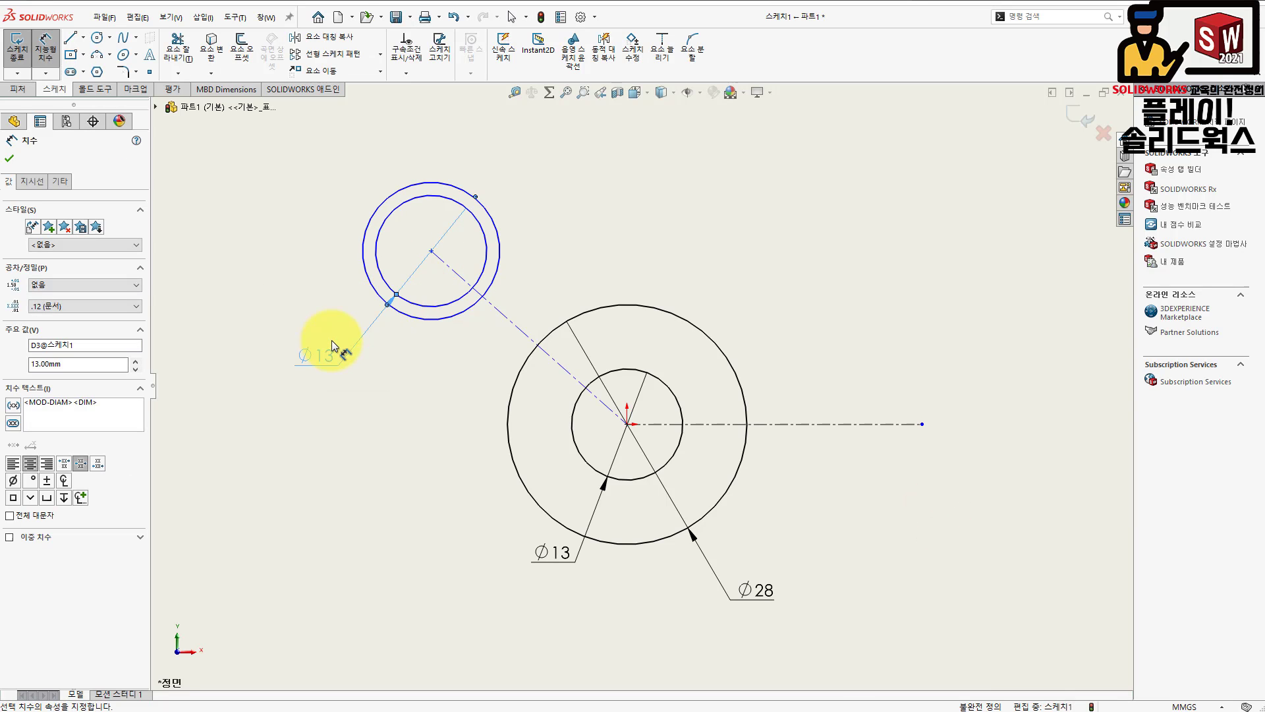
pyautogui.click(416, 317)
pyautogui.click(380, 402)
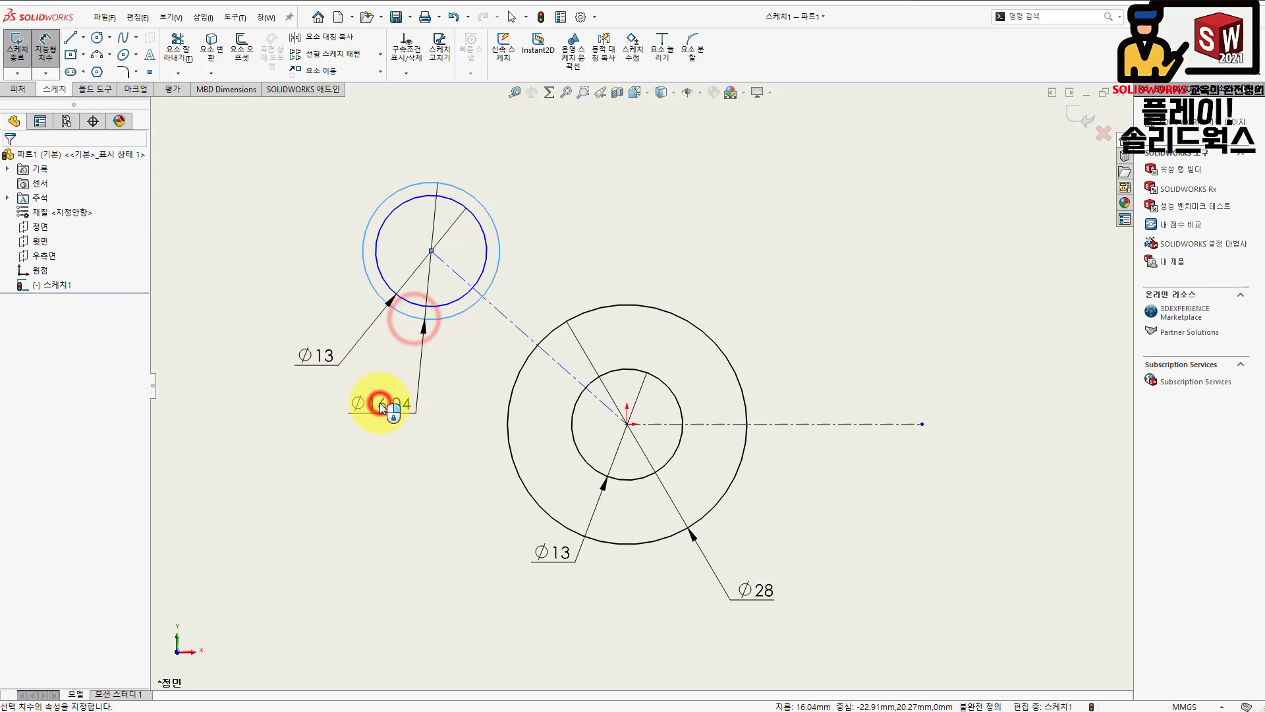
pyautogui.write('30')
pyautogui.press('Return')
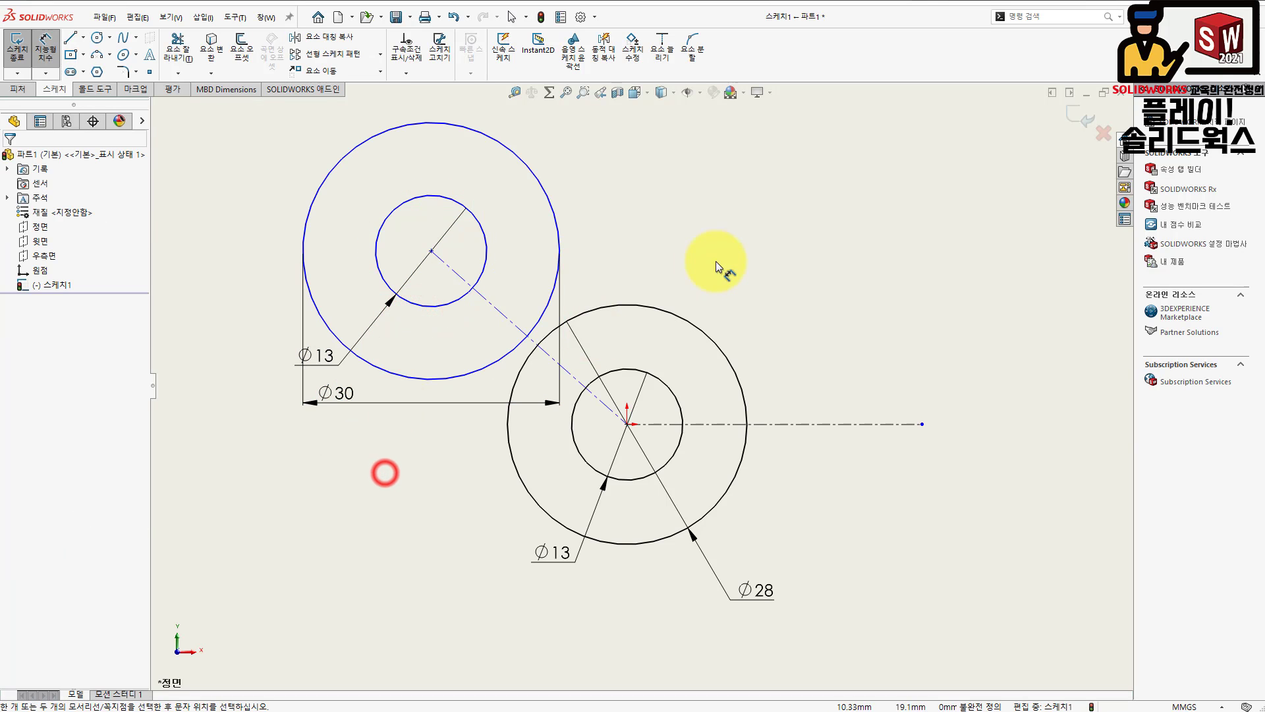
# - Dimension the center-to-center distance between the two outer circles along the slanted centerline as 57 mm
pyautogui.press('f')
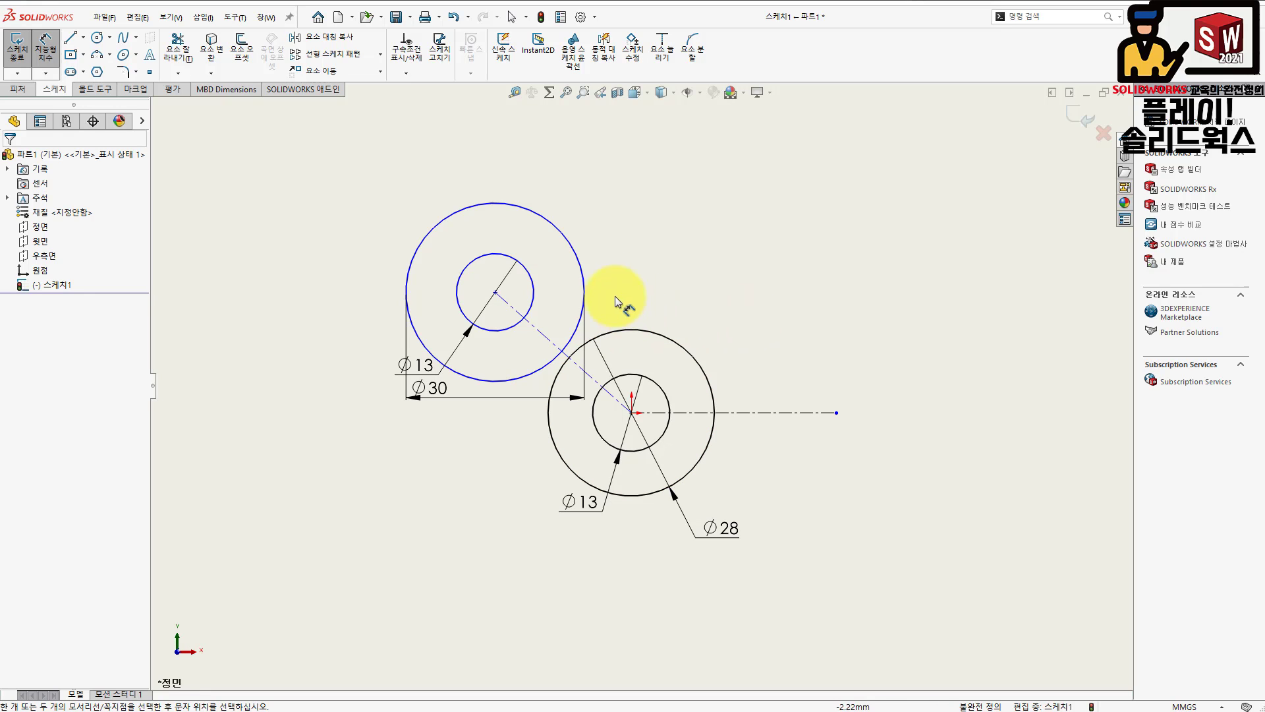
pyautogui.click(630, 331)
pyautogui.click(584, 282)
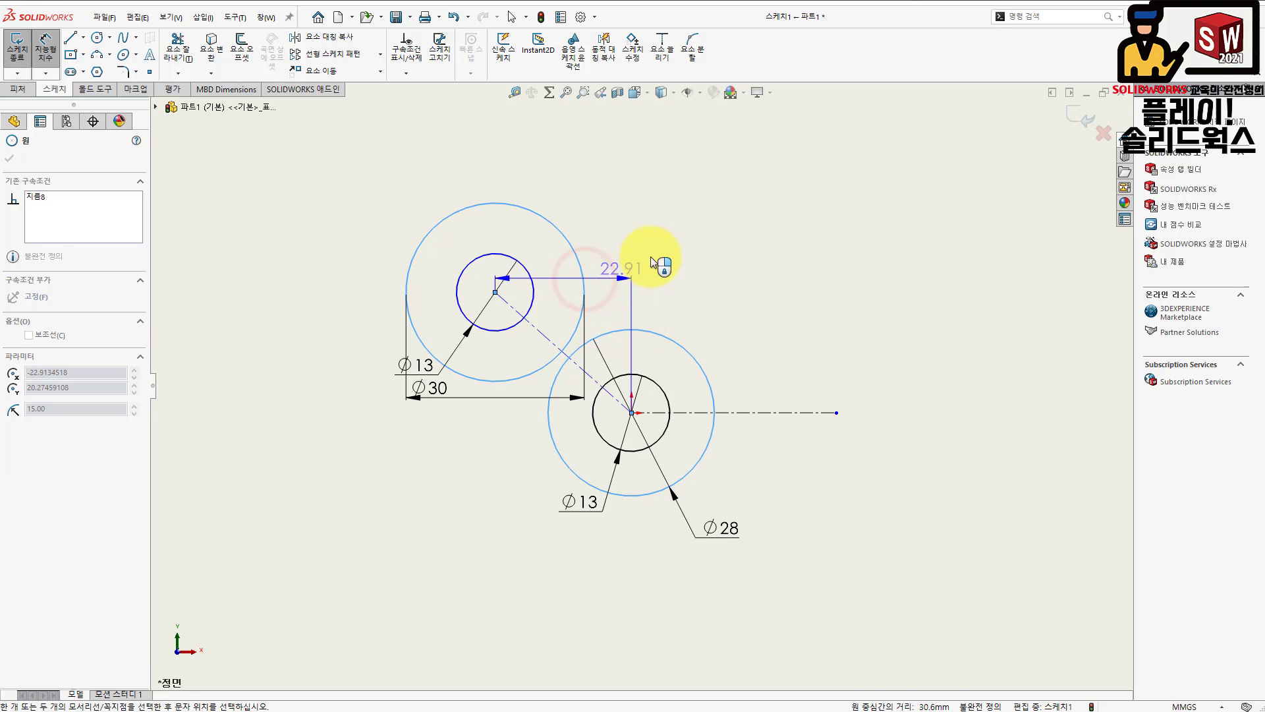
pyautogui.click(681, 221)
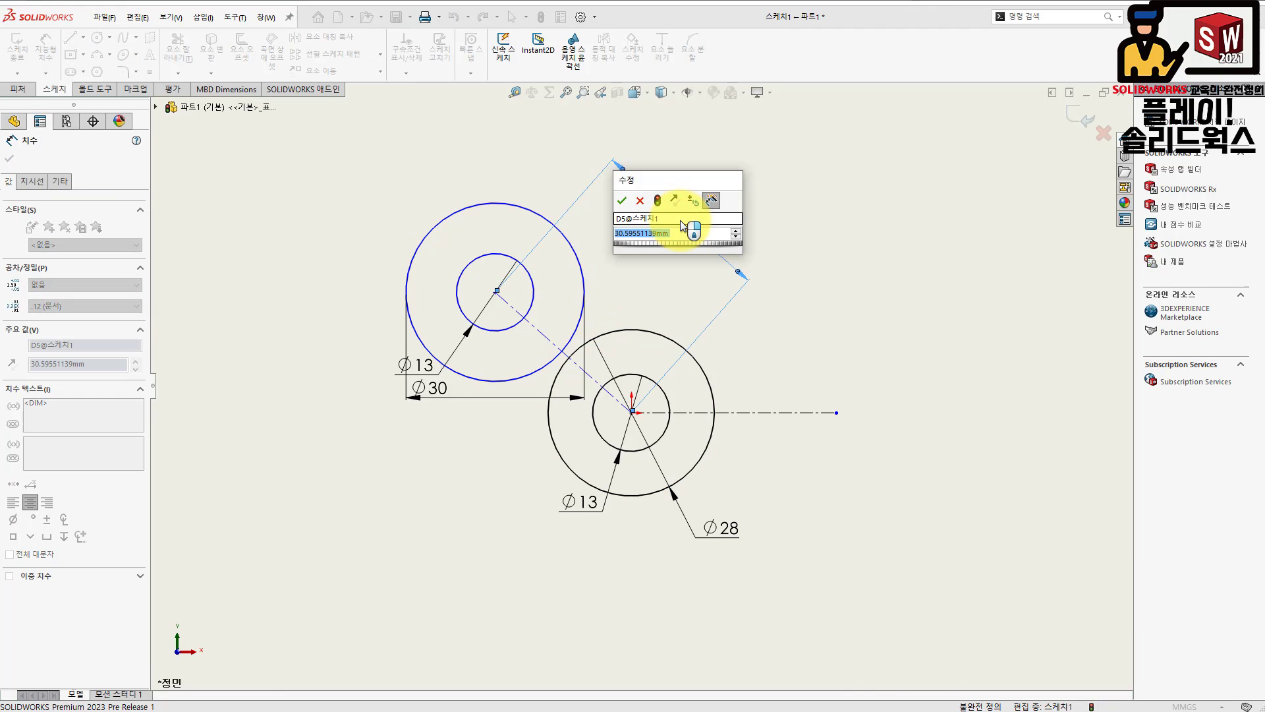
pyautogui.press('Return')
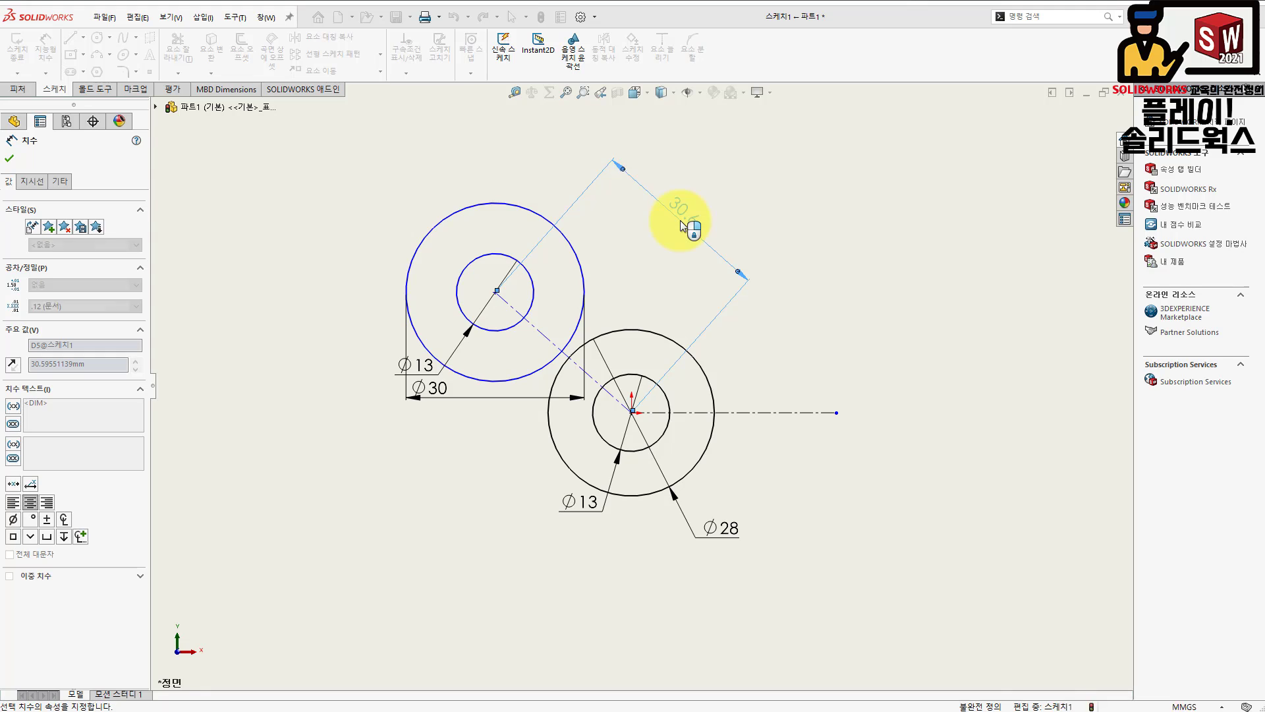
pyautogui.click(628, 257)
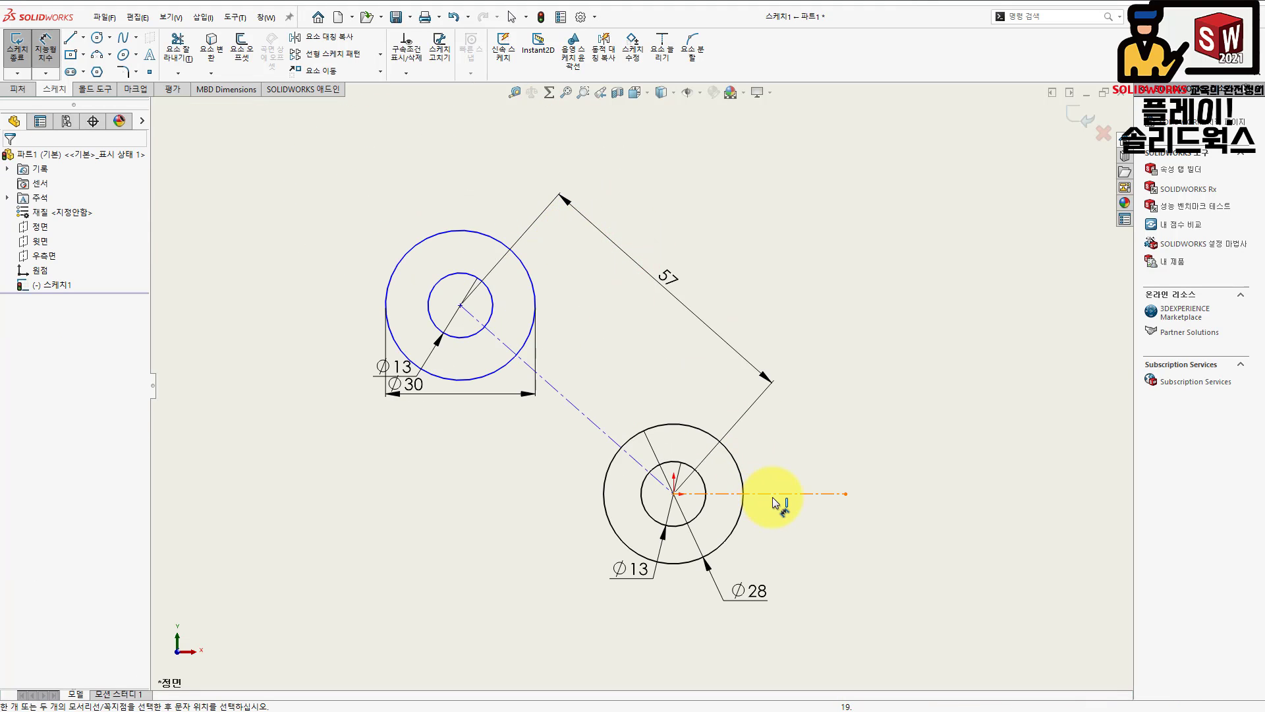
# - Set the angle between the horizontal and slanted centerlines to 130 degrees
pyautogui.click(775, 496)
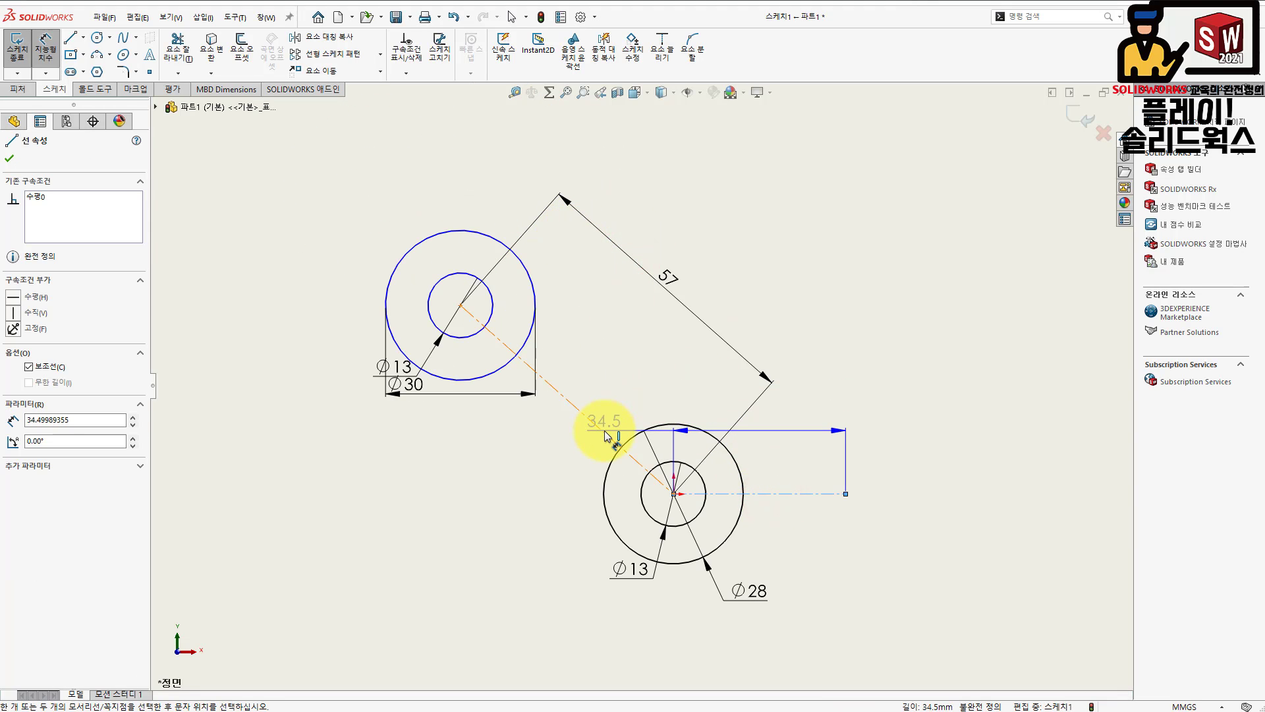
pyautogui.click(604, 430)
pyautogui.click(707, 388)
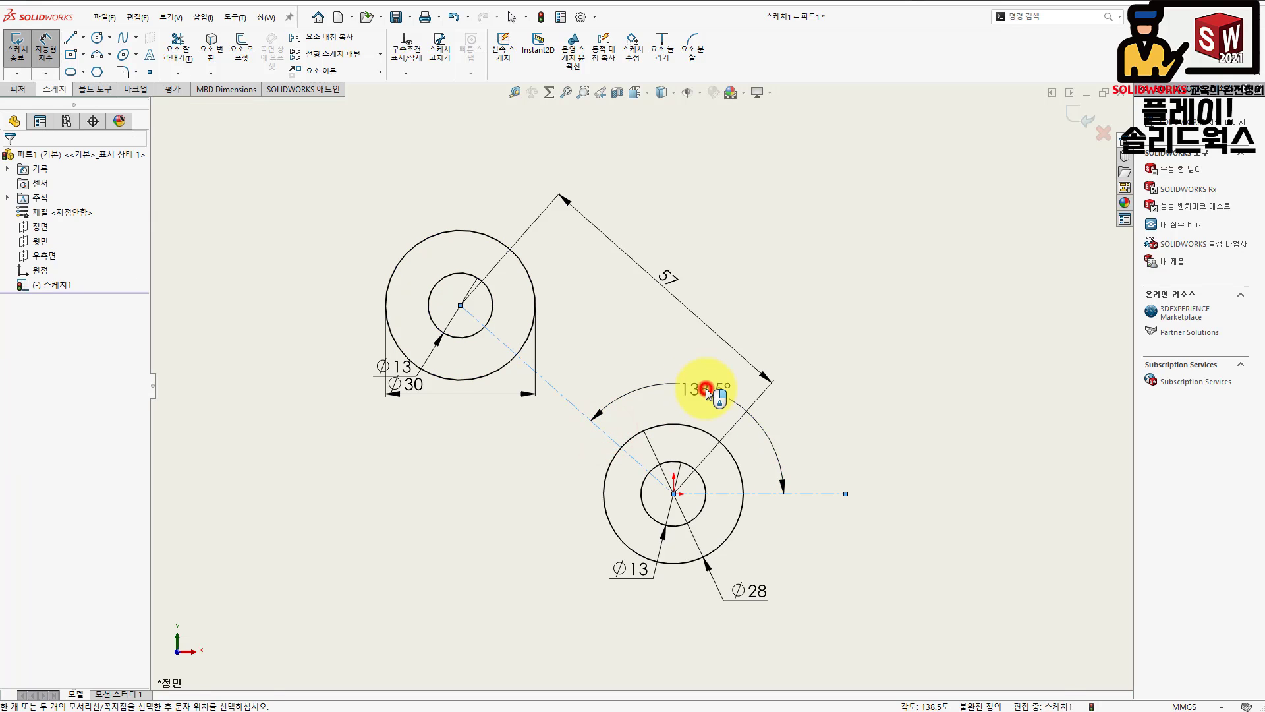
pyautogui.write('130')
pyautogui.press('Return')
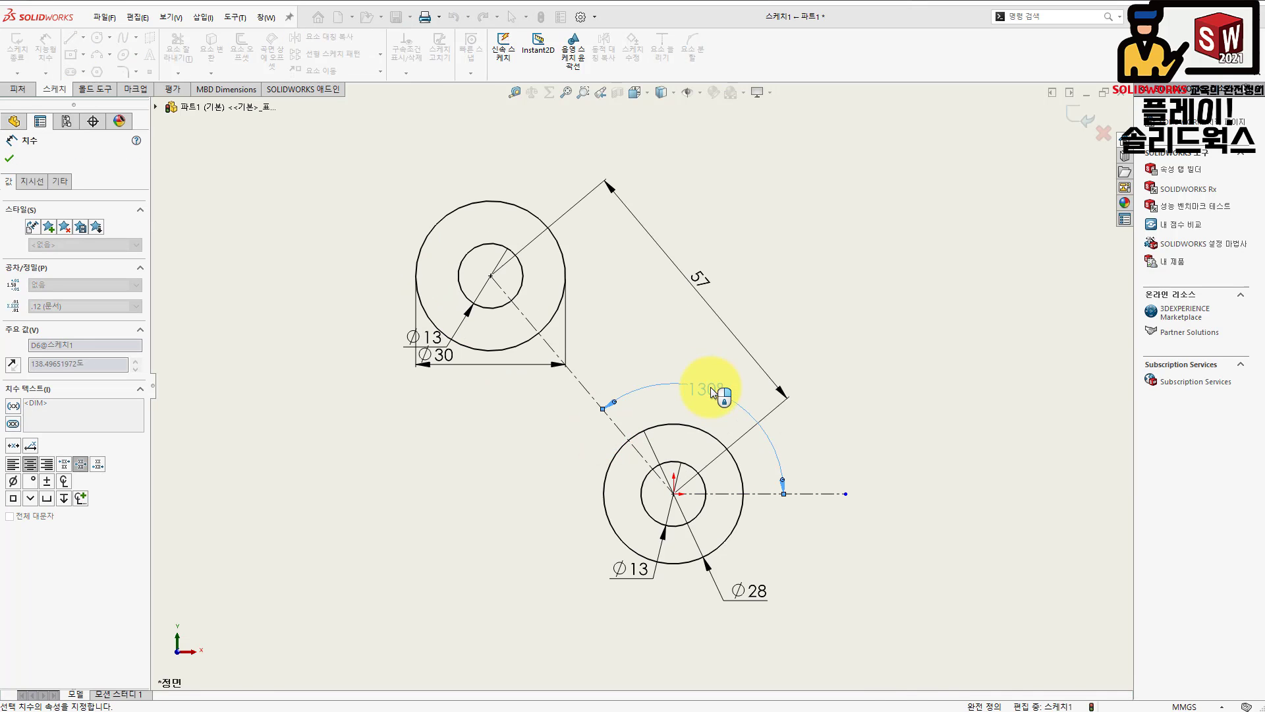
pyautogui.click(854, 376)
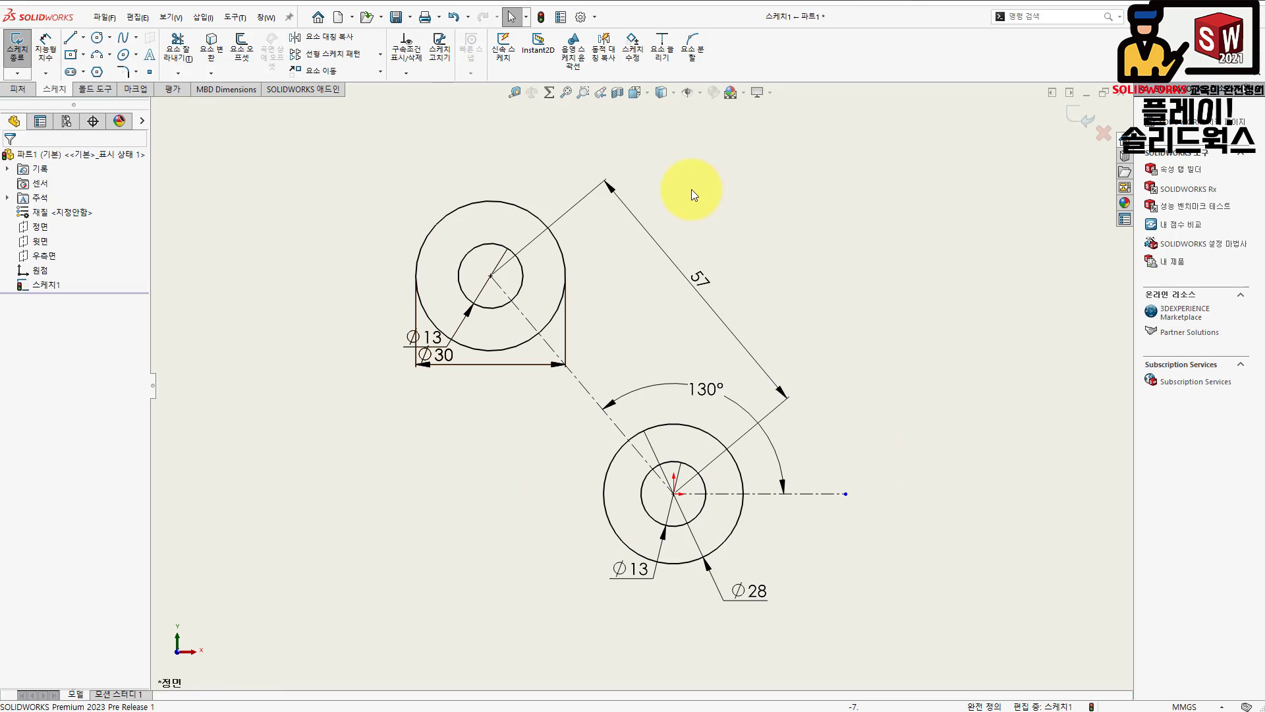
# - Stretch the horizontal centerline to about 66 mm and move the upper-left circles' diameter dimensions to clear space above and left of them
pyautogui.moveTo(848, 495); pyautogui.dragTo(1003, 504)
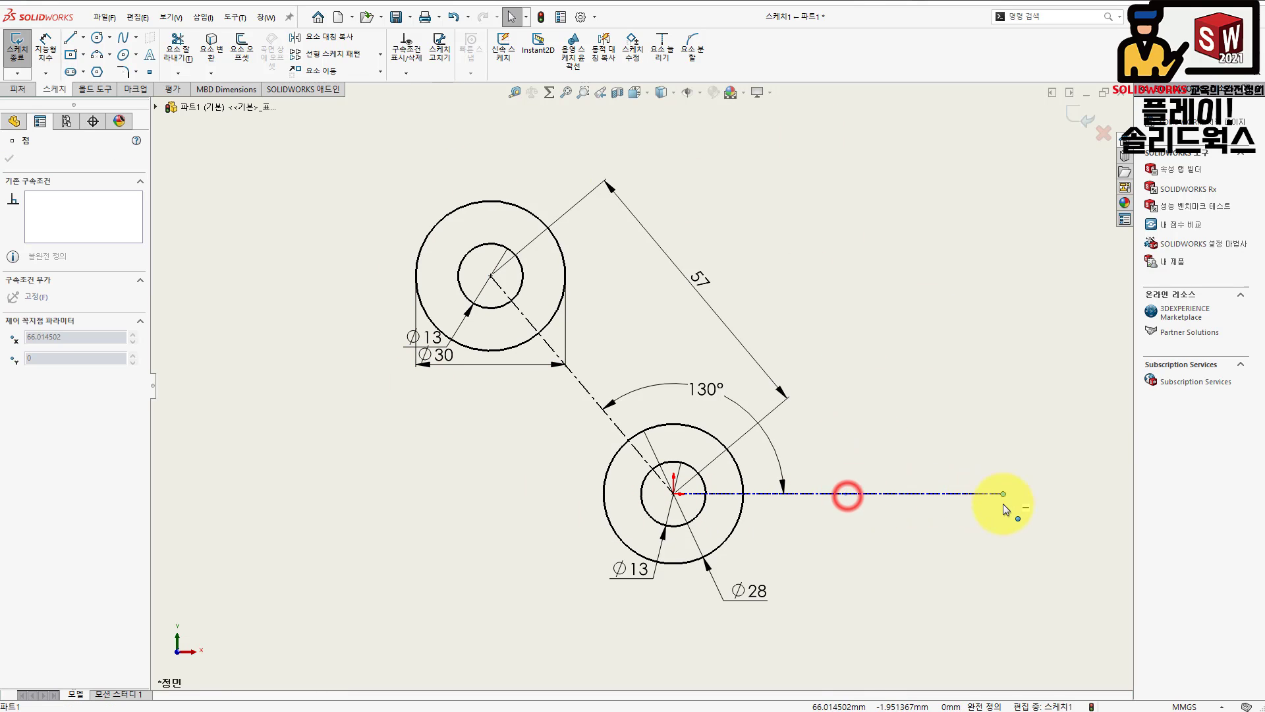
pyautogui.click(910, 426)
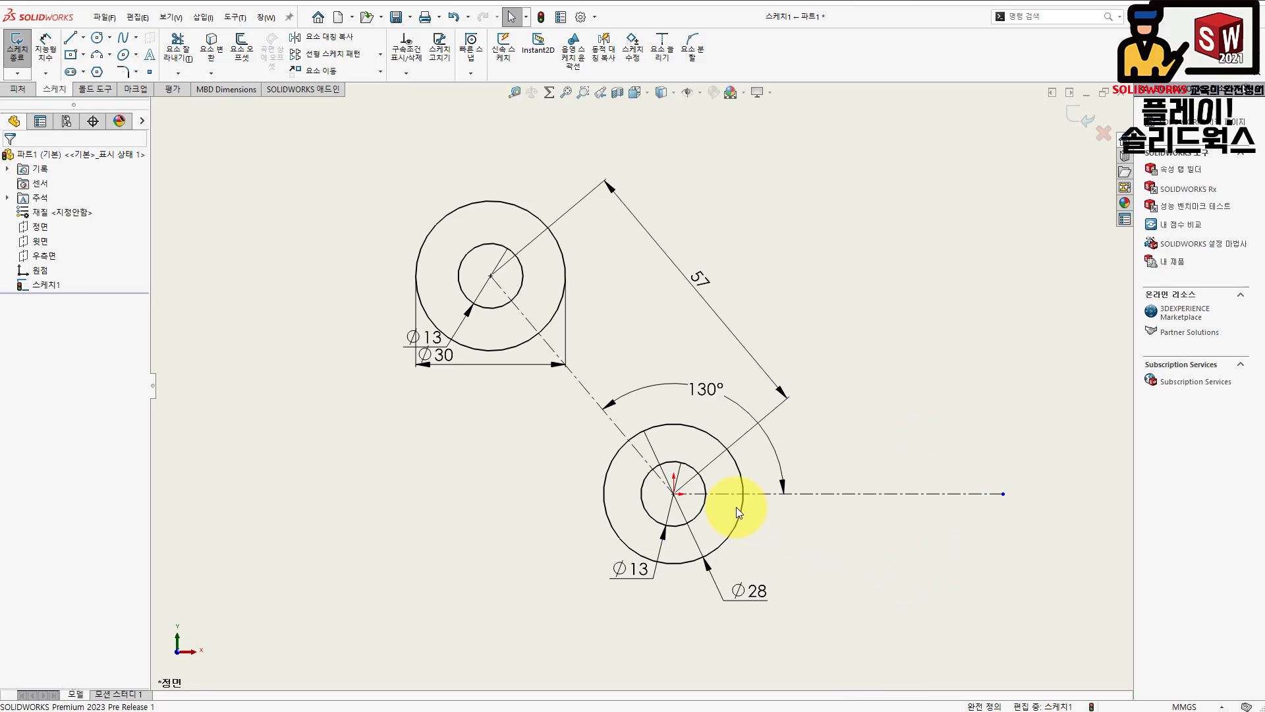
pyautogui.moveTo(434, 341); pyautogui.dragTo(386, 146)
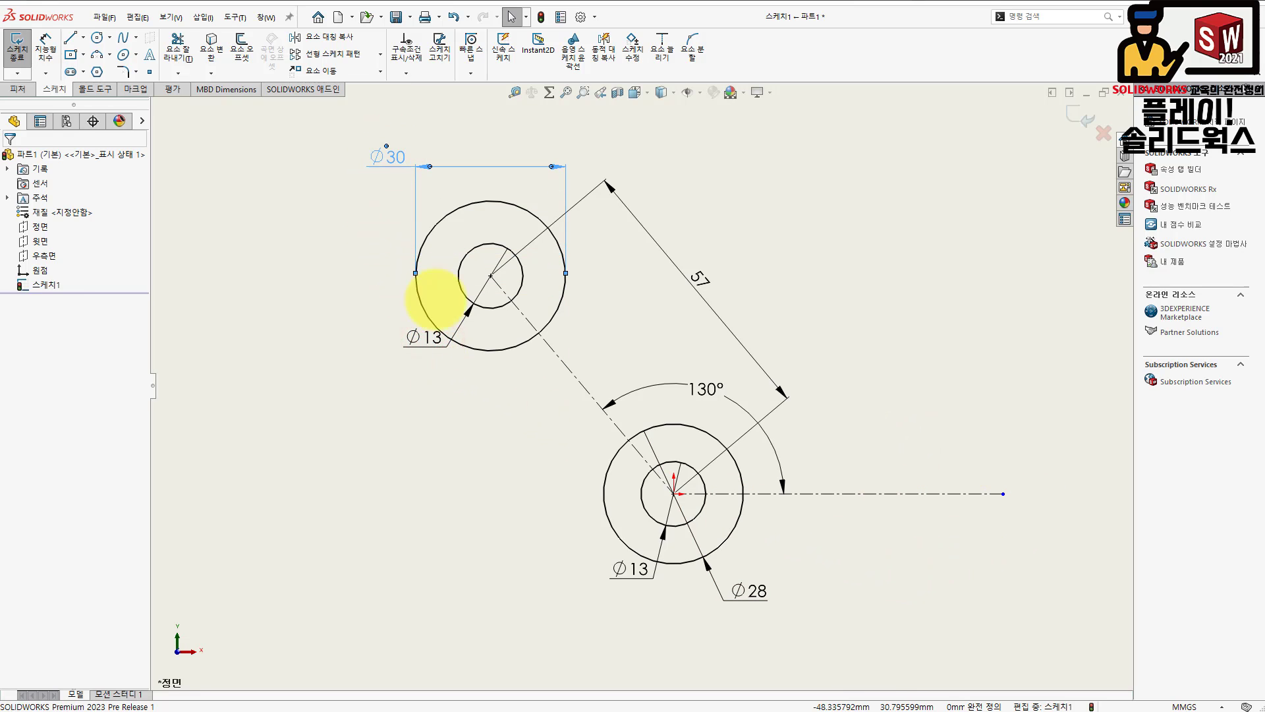
pyautogui.moveTo(417, 346); pyautogui.dragTo(359, 242)
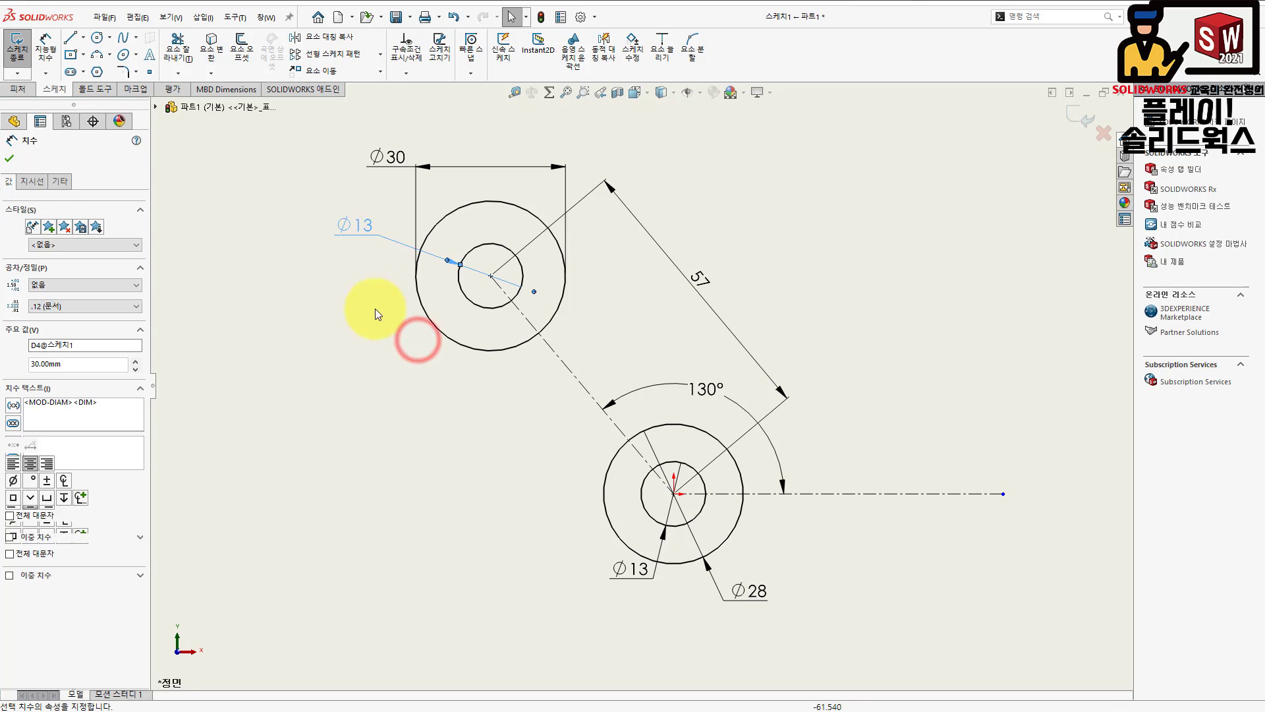
pyautogui.click(398, 381)
pyautogui.click(402, 421)
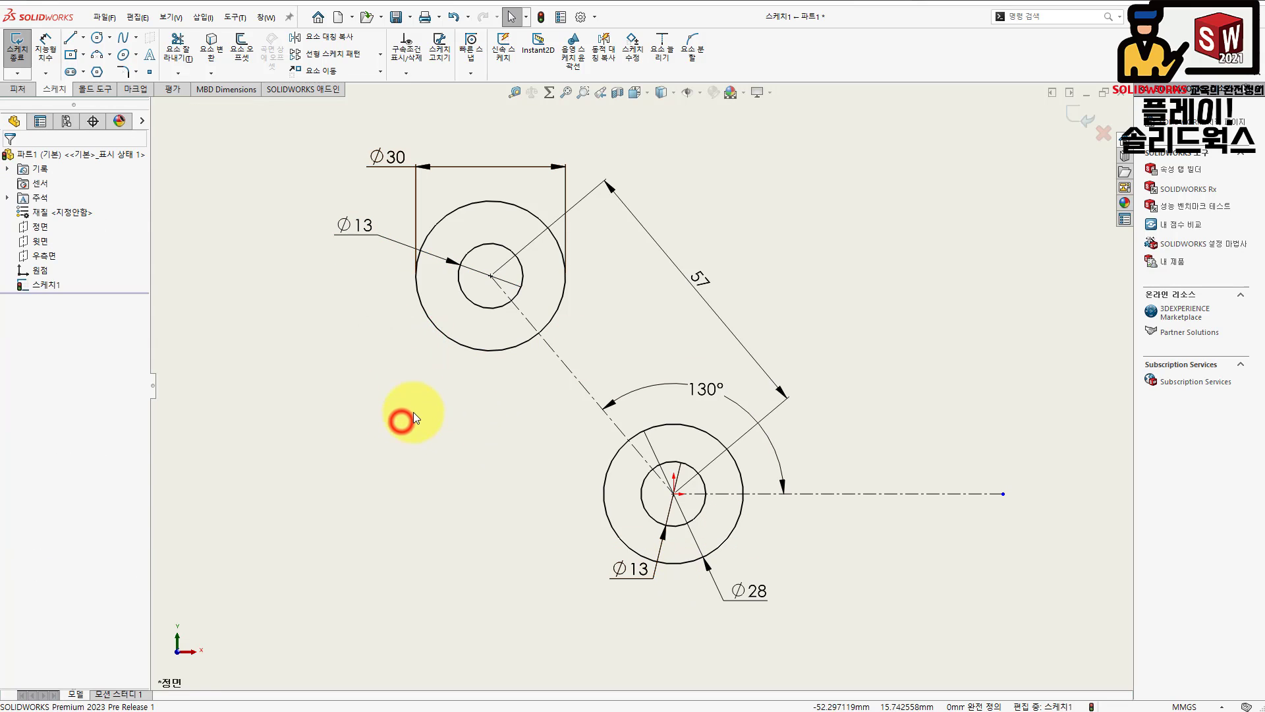
# - Draw a three-point arc of about 55 mm radius below and left of the two rings, bulging toward the slanted centerline
pyautogui.click(96, 56)
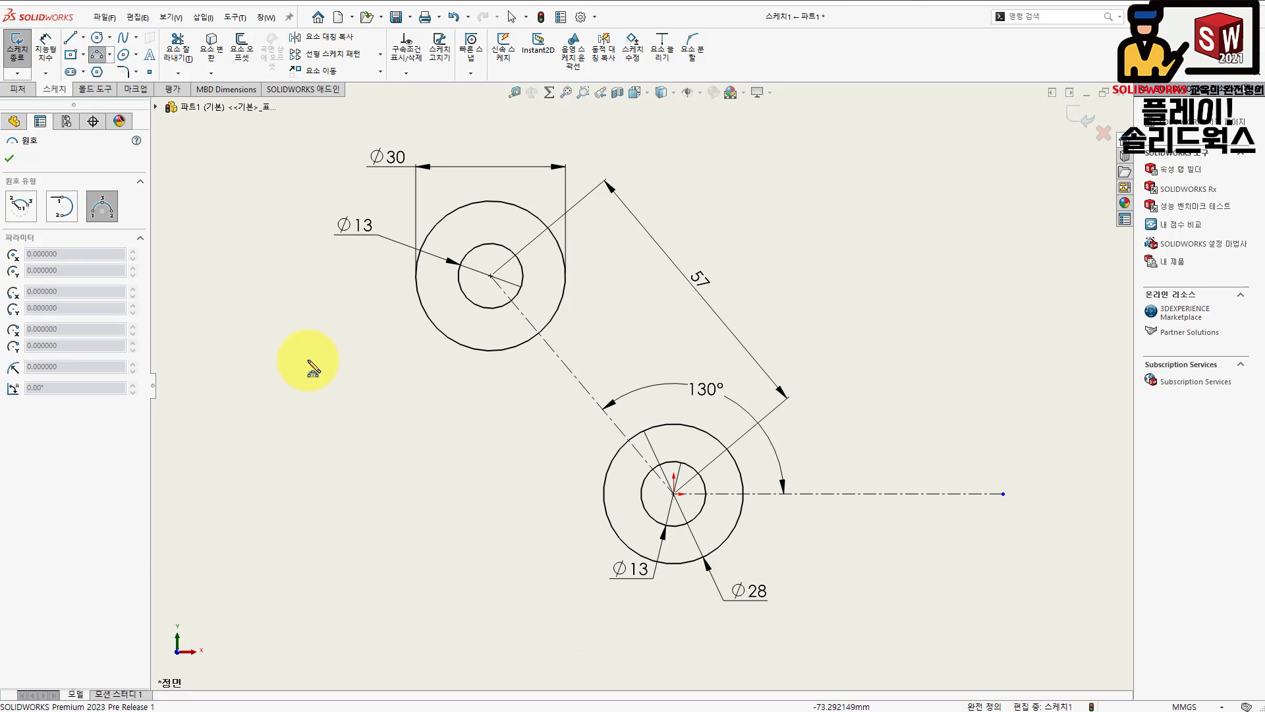
pyautogui.click(342, 334)
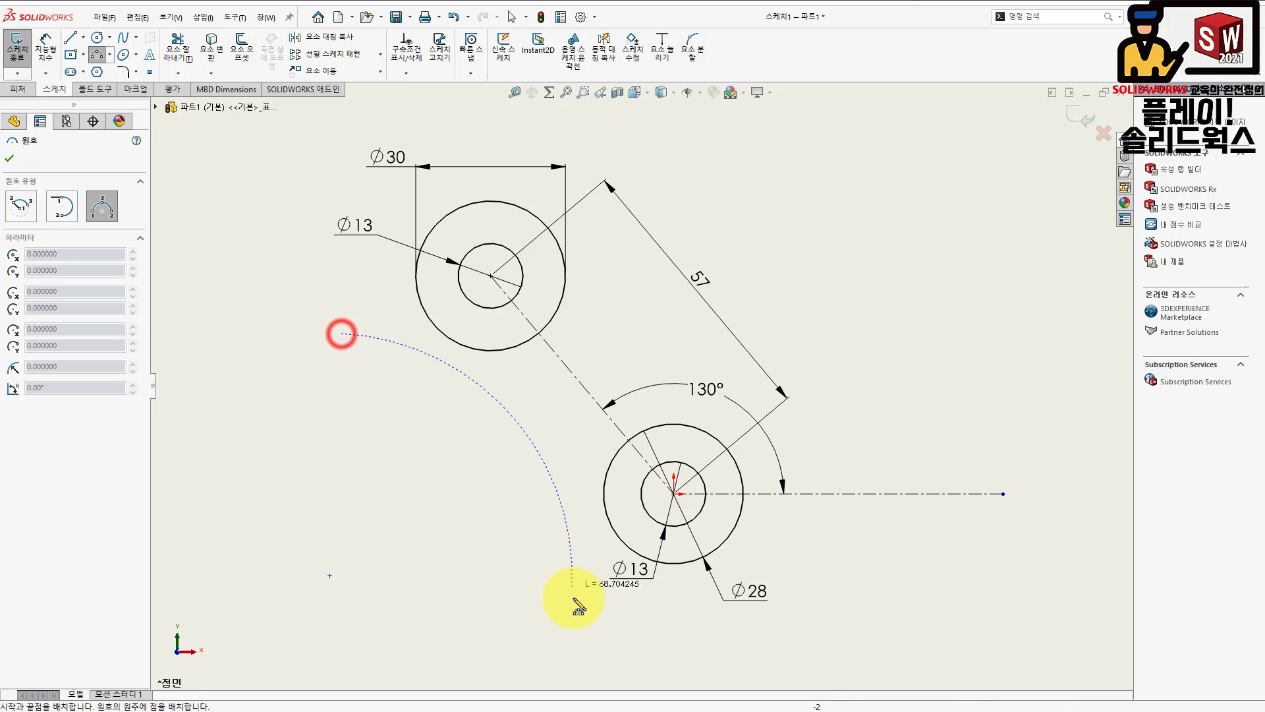
pyautogui.click(588, 629)
pyautogui.click(533, 434)
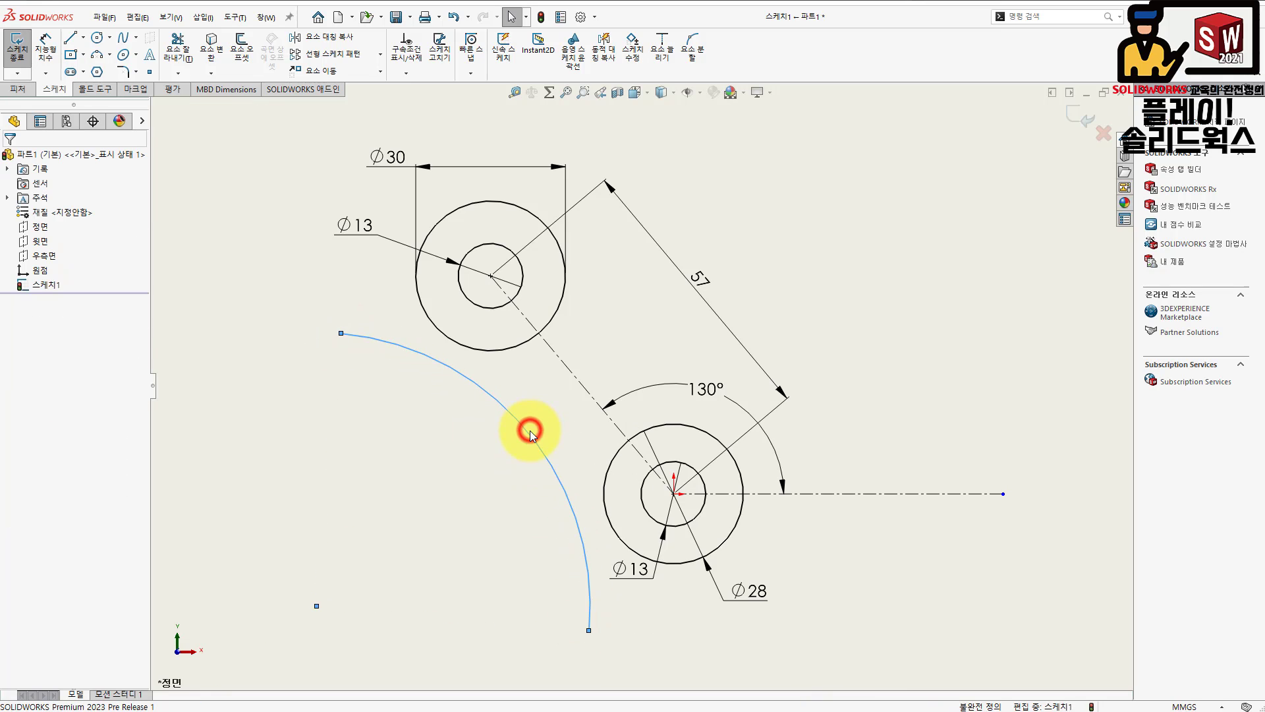
pyautogui.click(452, 492)
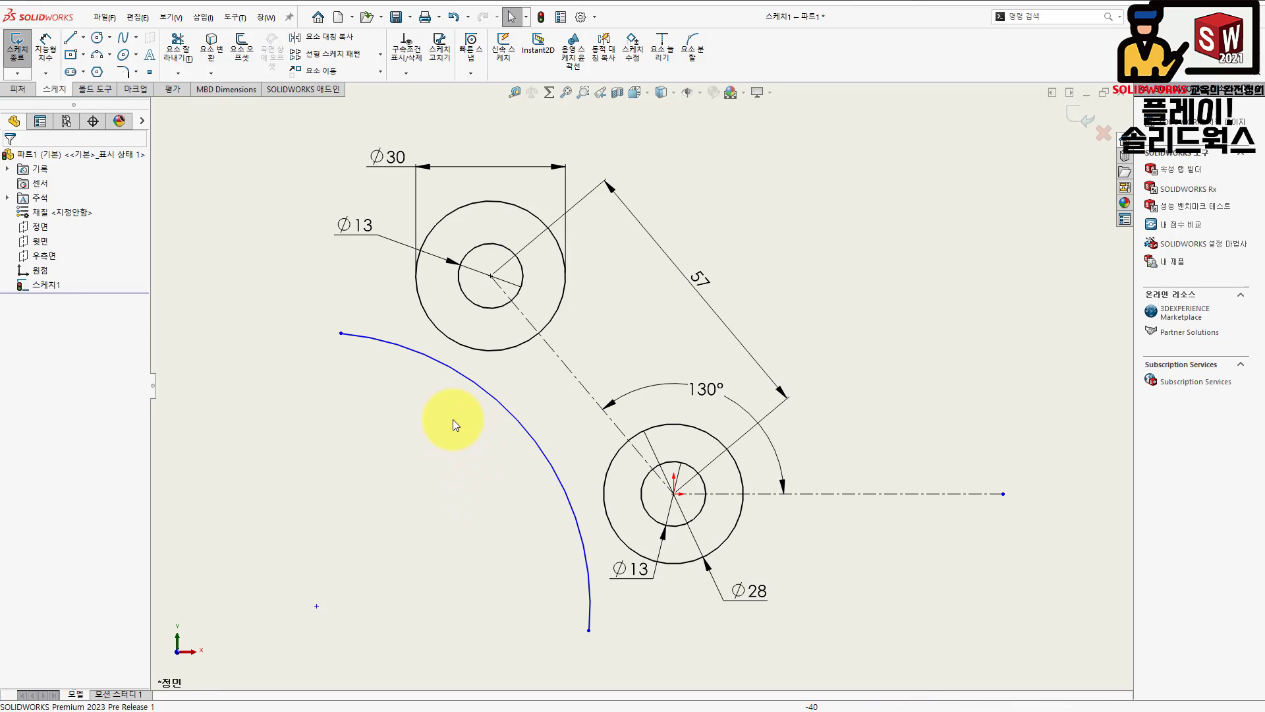
# - Make the arc tangent to the outer circle of the upper-left ring and to the outer circle at the origin
pyautogui.click(472, 351)
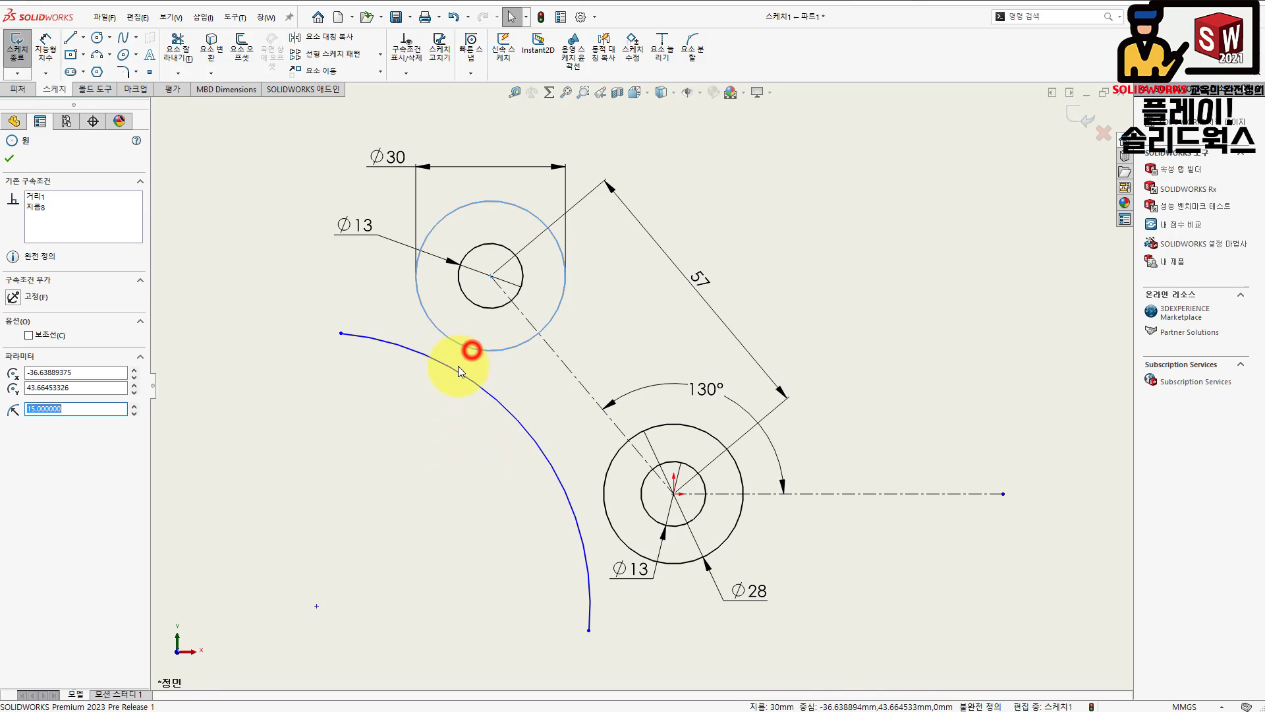
pyautogui.keyDown('ctrl'); pyautogui.click(456, 370); pyautogui.keyUp('ctrl')
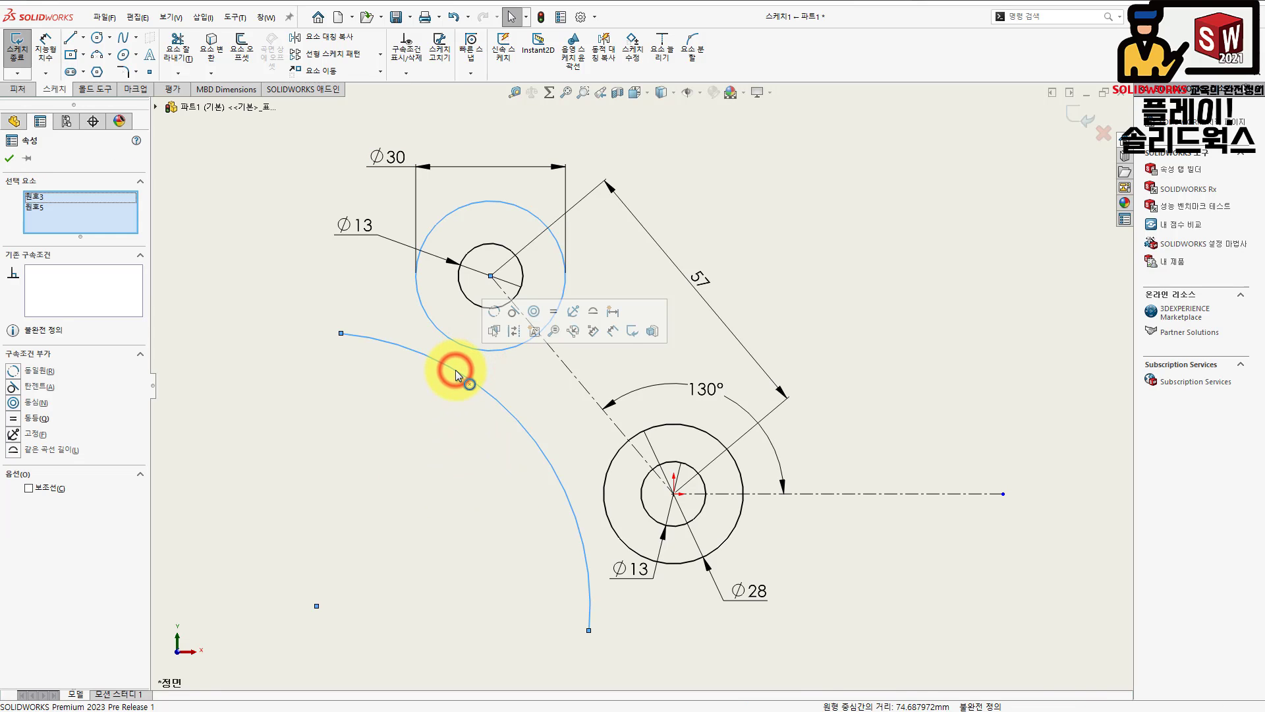
pyautogui.click(515, 314)
pyautogui.click(488, 501)
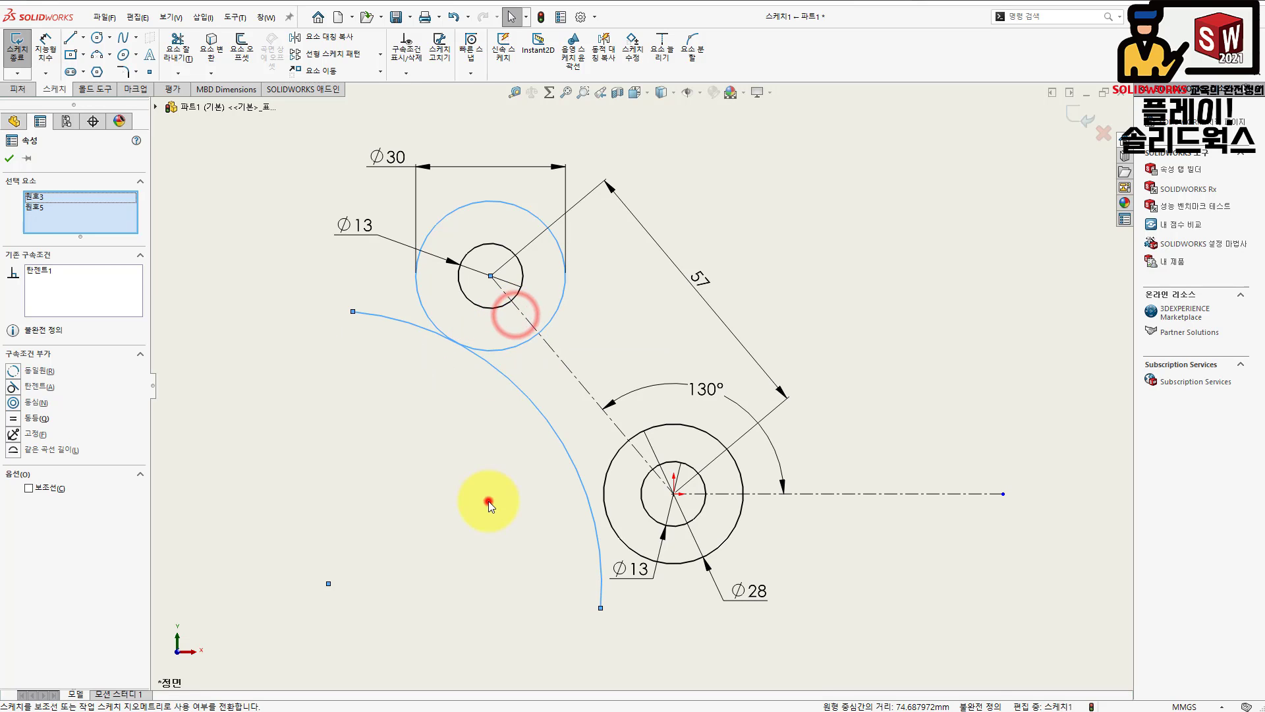
pyautogui.click(603, 481)
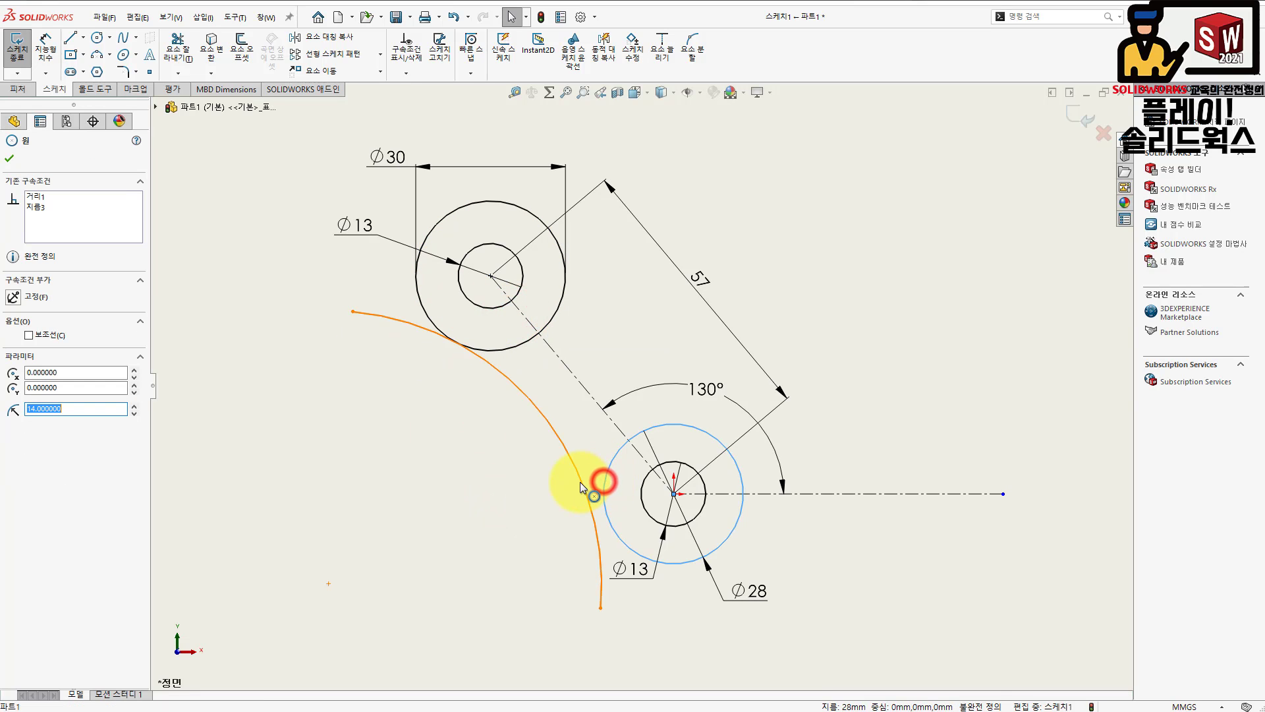
pyautogui.keyDown('ctrl'); pyautogui.click(580, 480); pyautogui.keyUp('ctrl')
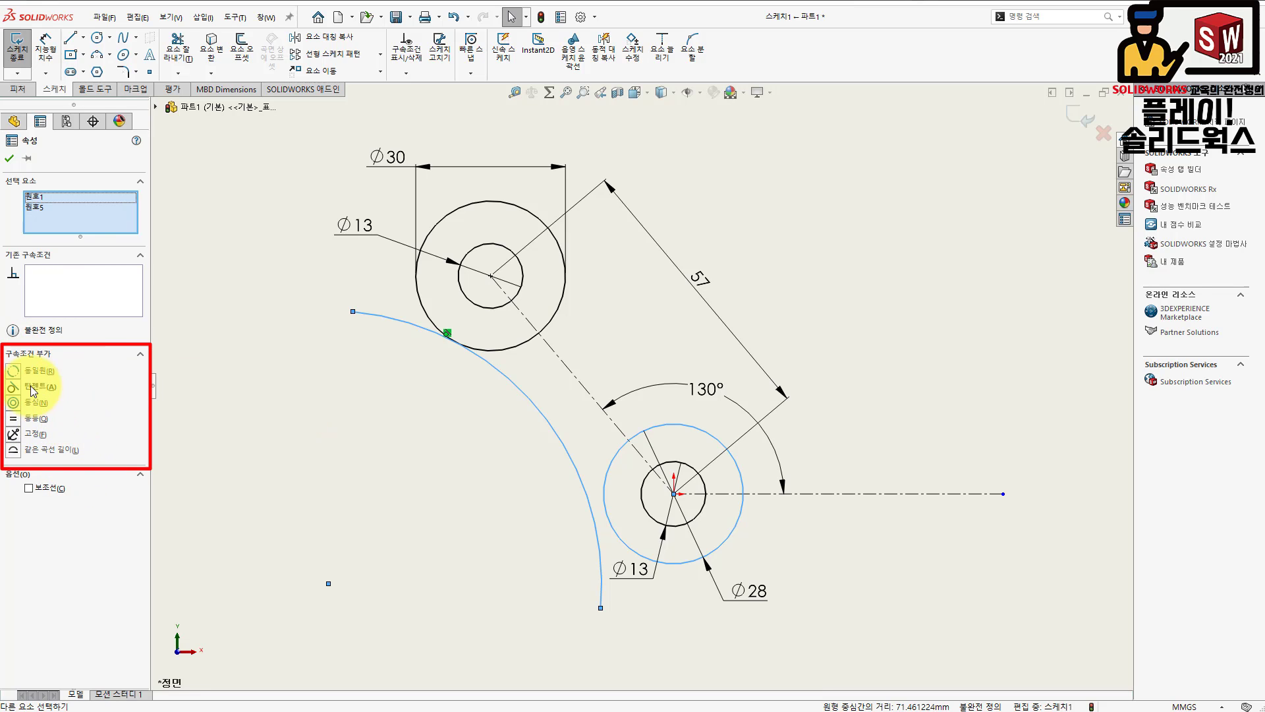
pyautogui.click(18, 390)
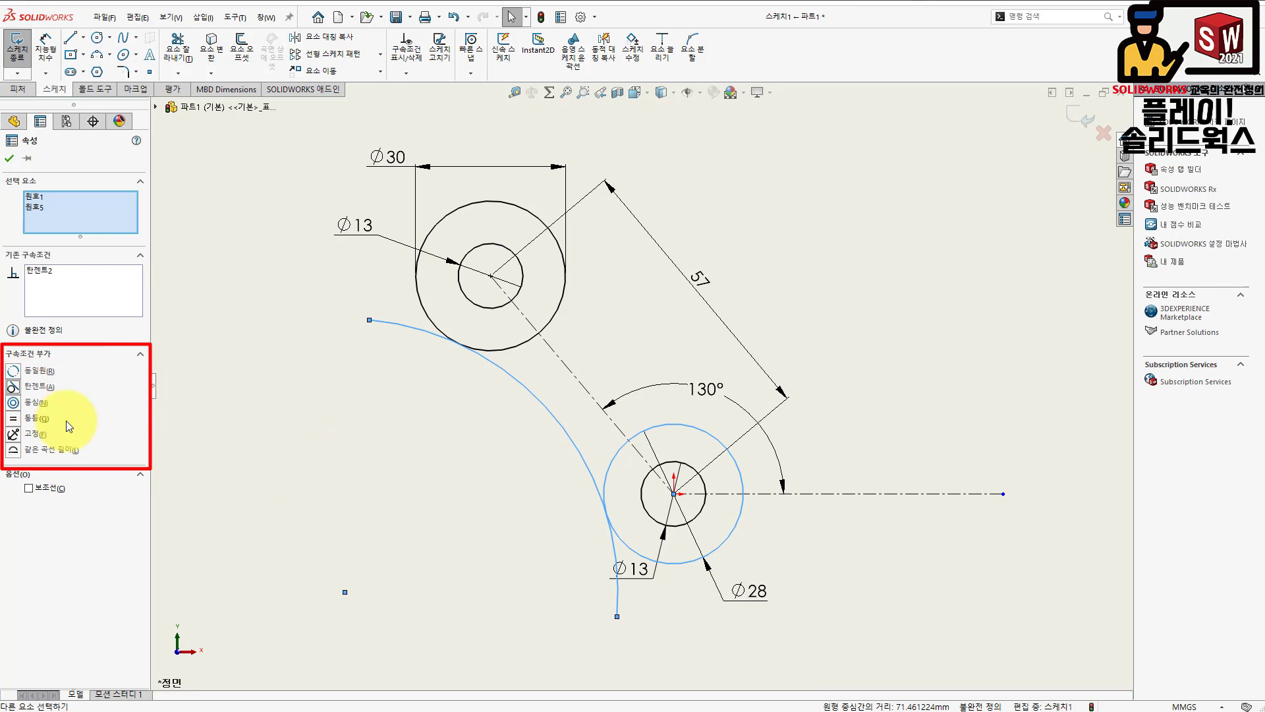
pyautogui.click(9, 158)
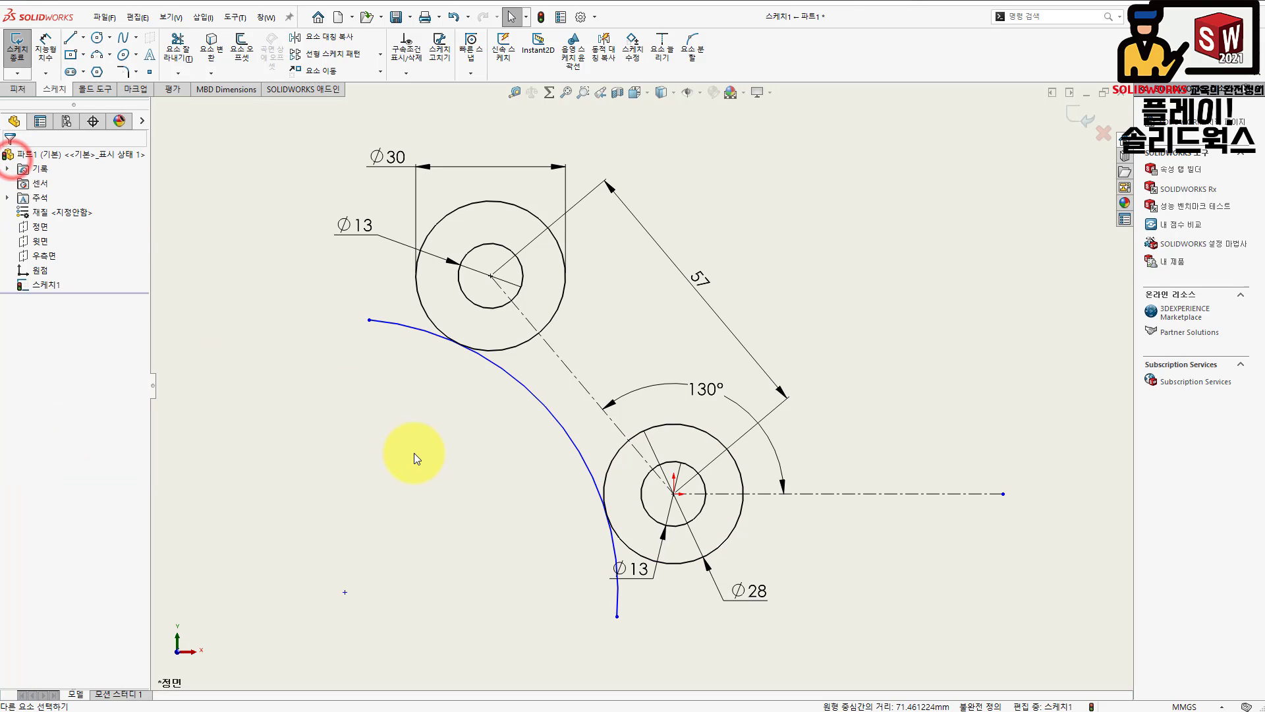
# - Trim both overhanging ends of the arc back to its tangent points on the outer circles
pyautogui.click(178, 54)
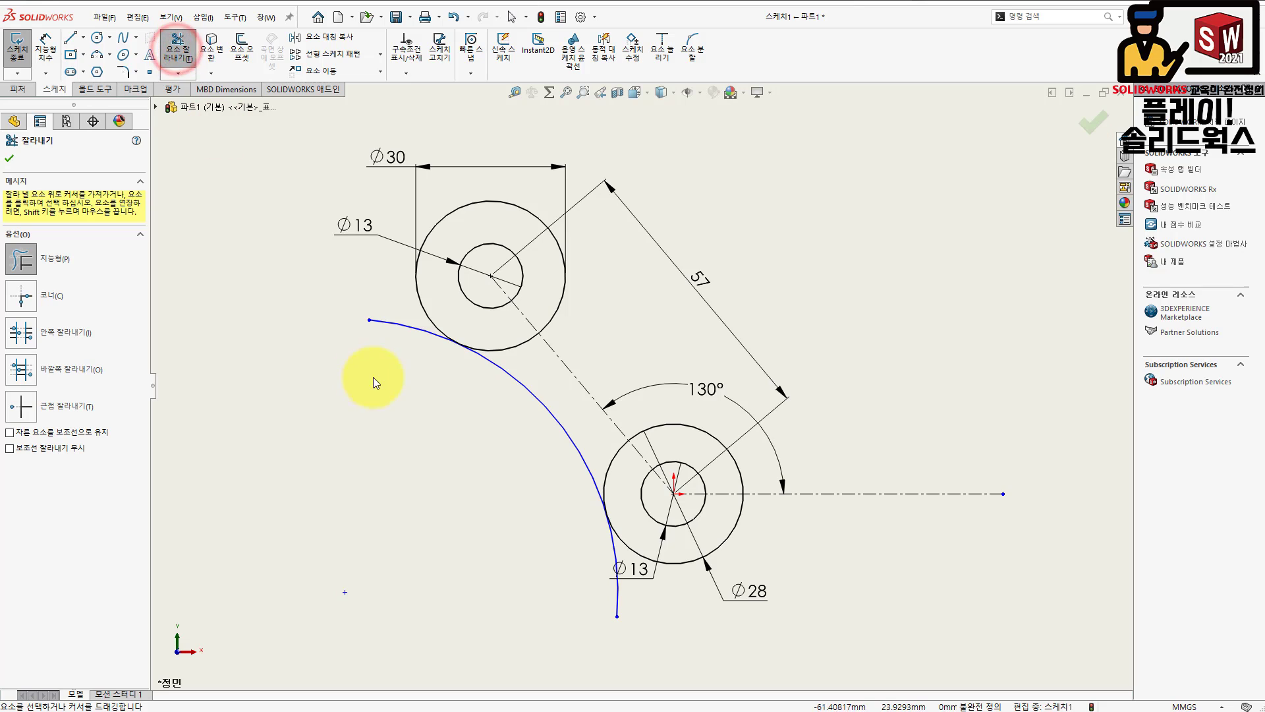
pyautogui.moveTo(375, 377); pyautogui.dragTo(376, 305)
pyautogui.moveTo(573, 571); pyautogui.dragTo(635, 584)
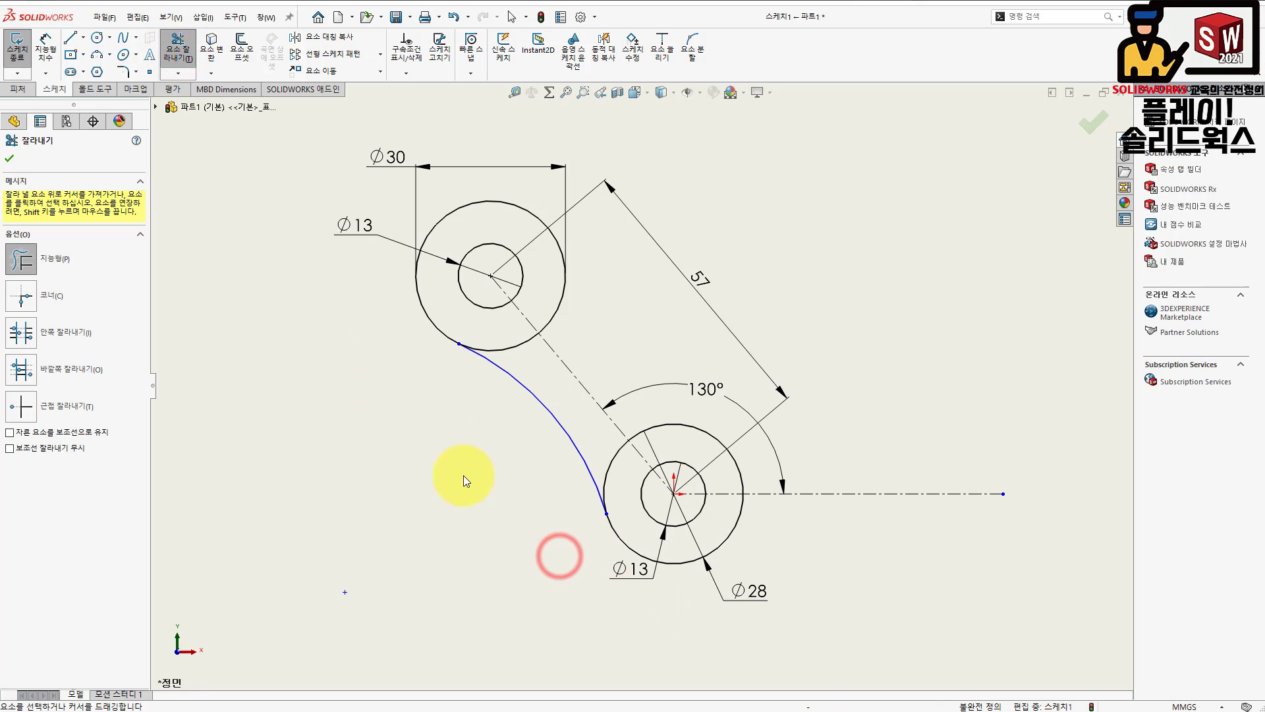
# - Dimension the connecting arc's radius as 65 mm
pyautogui.click(46, 50)
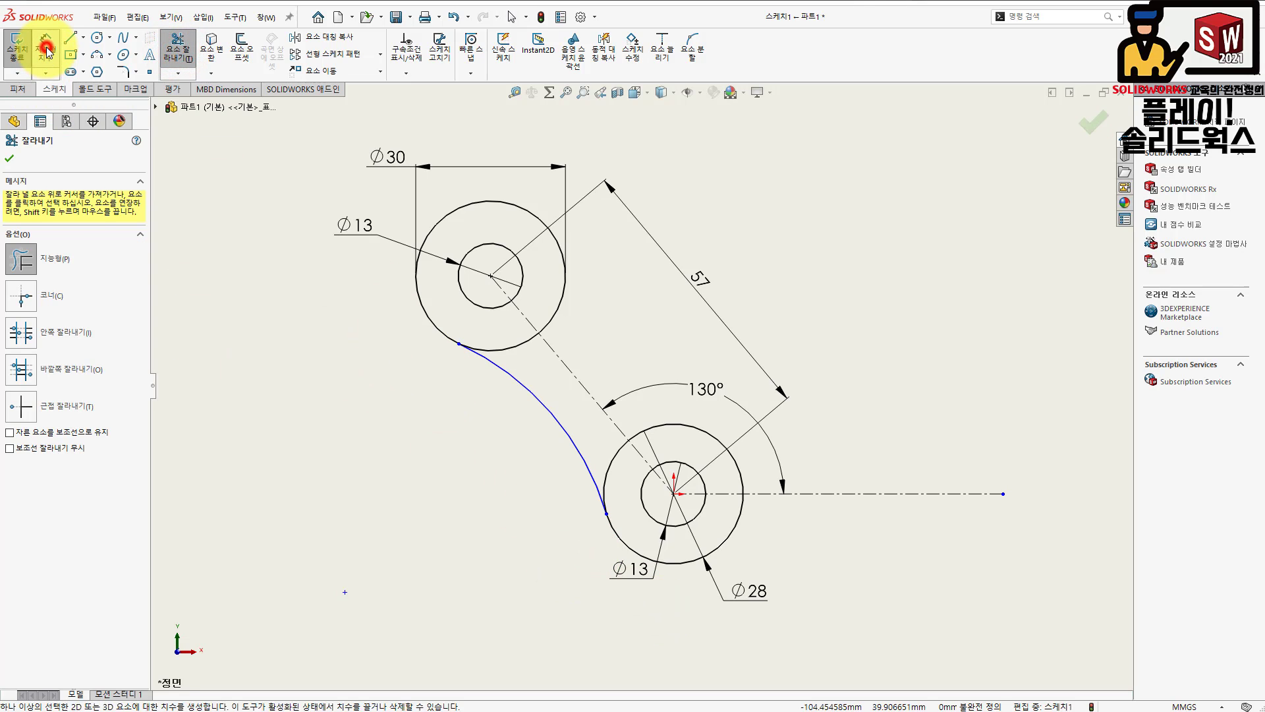
pyautogui.click(552, 415)
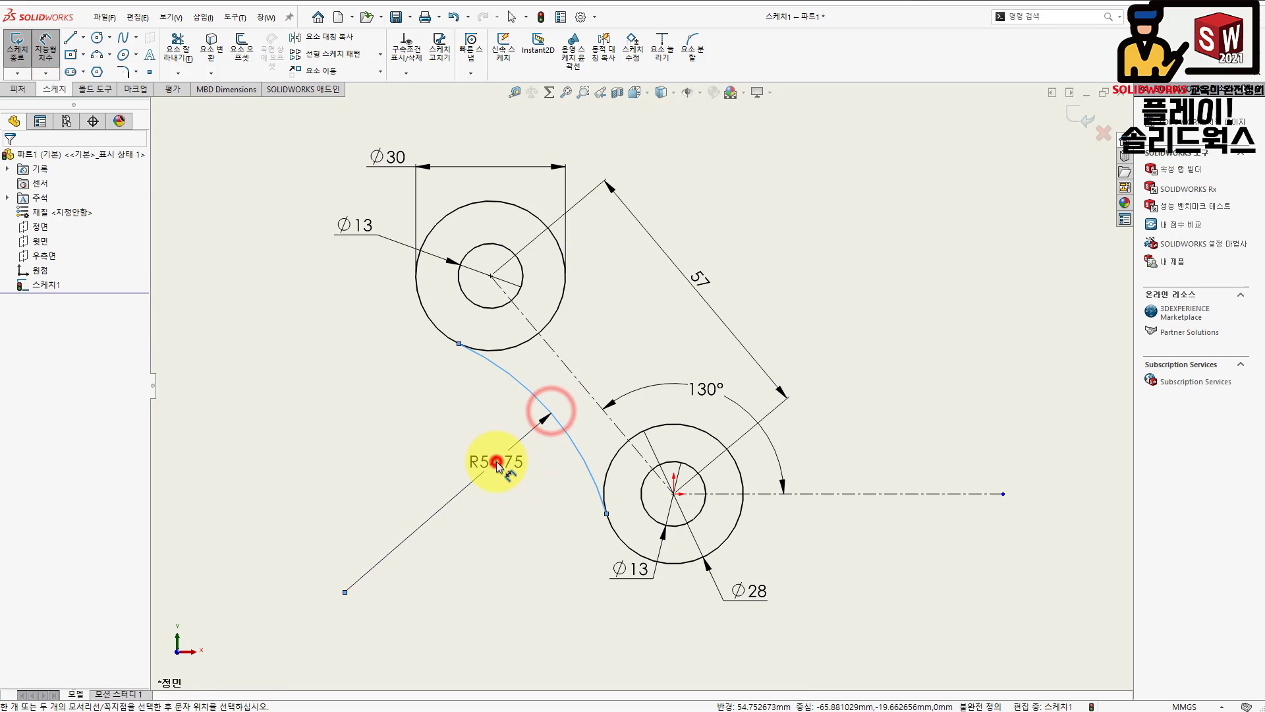
pyautogui.click(491, 460)
pyautogui.write('6')
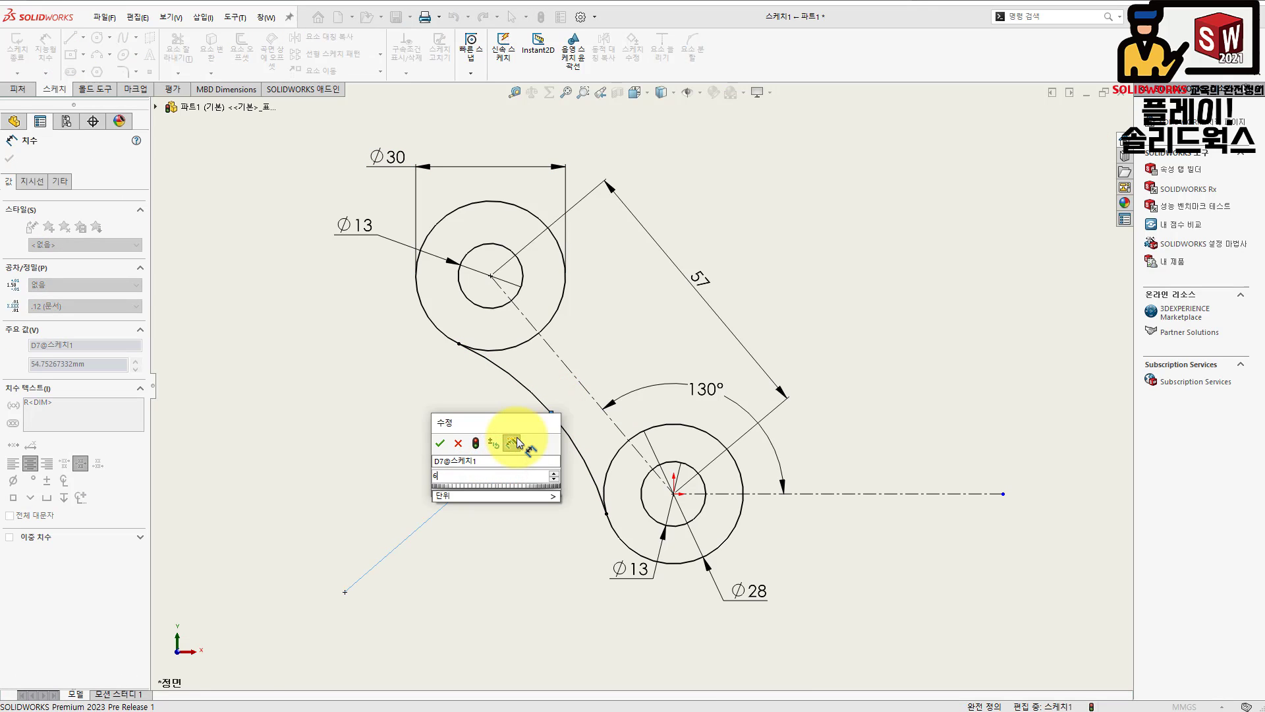
pyautogui.write('5')
pyautogui.press('Return')
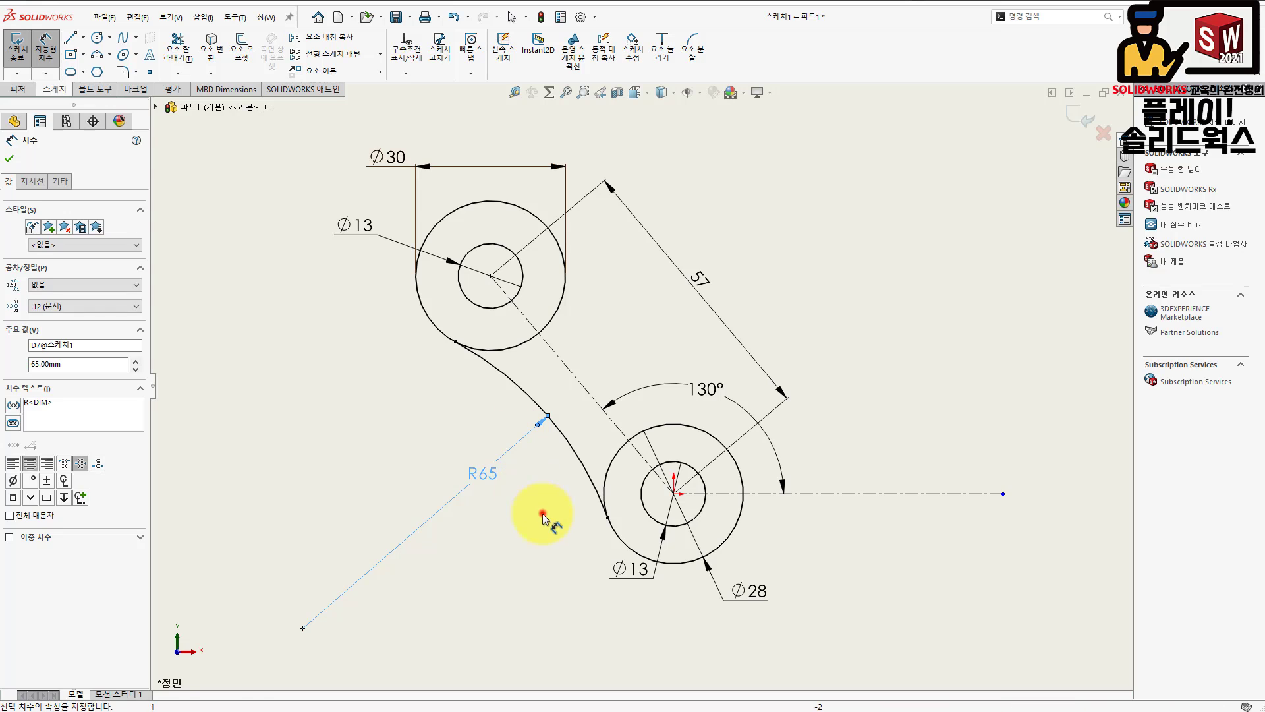
pyautogui.click(541, 513)
pyautogui.click(689, 338)
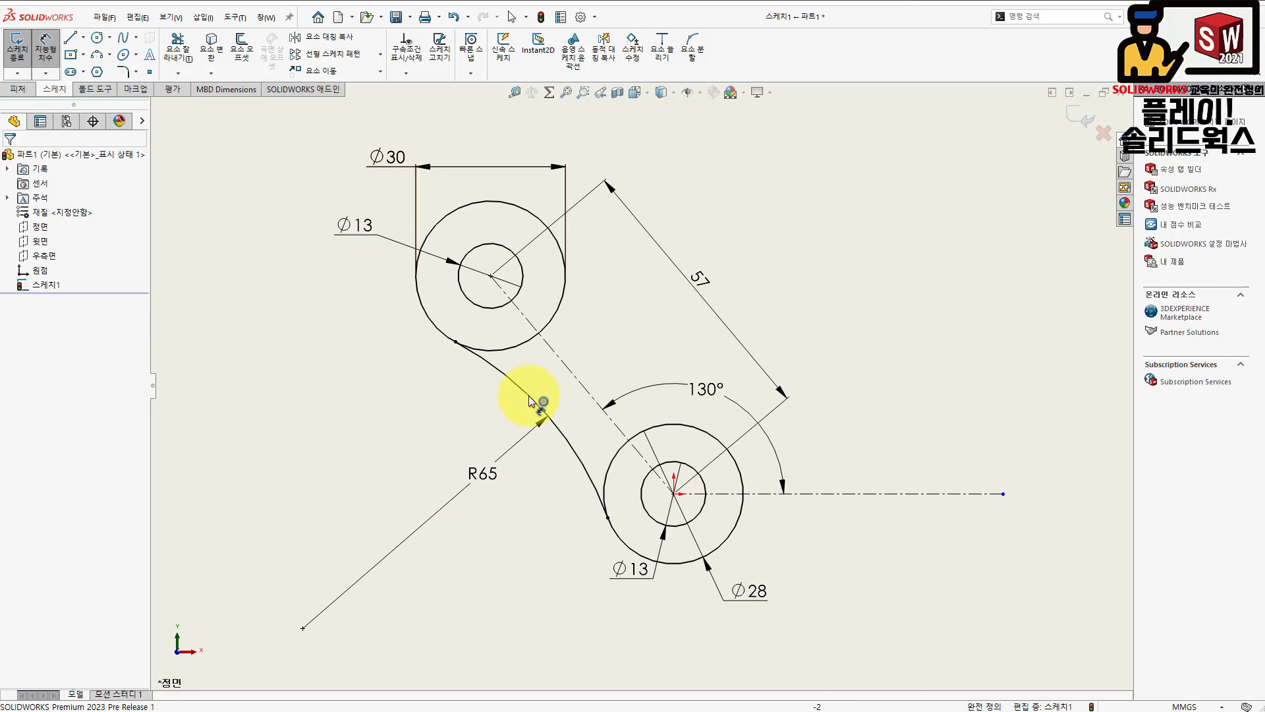
pyautogui.click(847, 570)
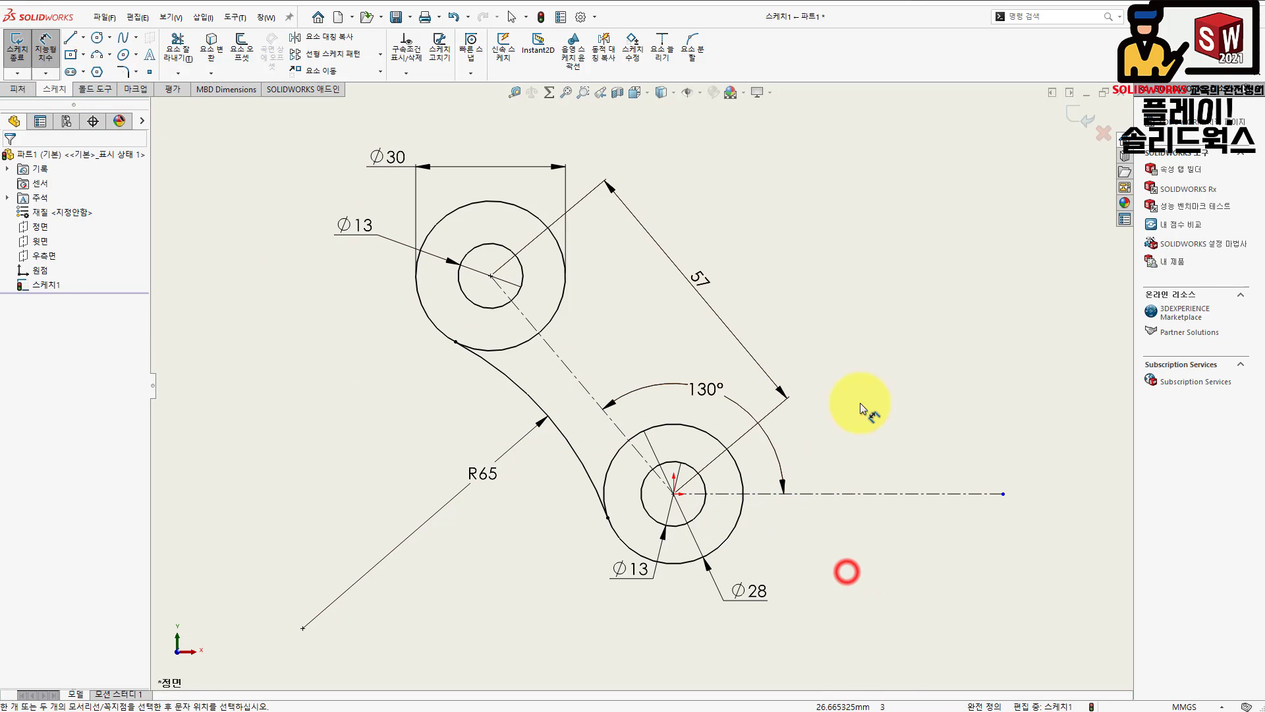
# - Draw the arm outline from the origin outer circle's bottom: about 74 mm horizontally, 28 mm vertically up, and about 26 mm back toward the circle
pyautogui.scroll(2, 1015, 505)
pyautogui.scroll(-2, 1054, 491)
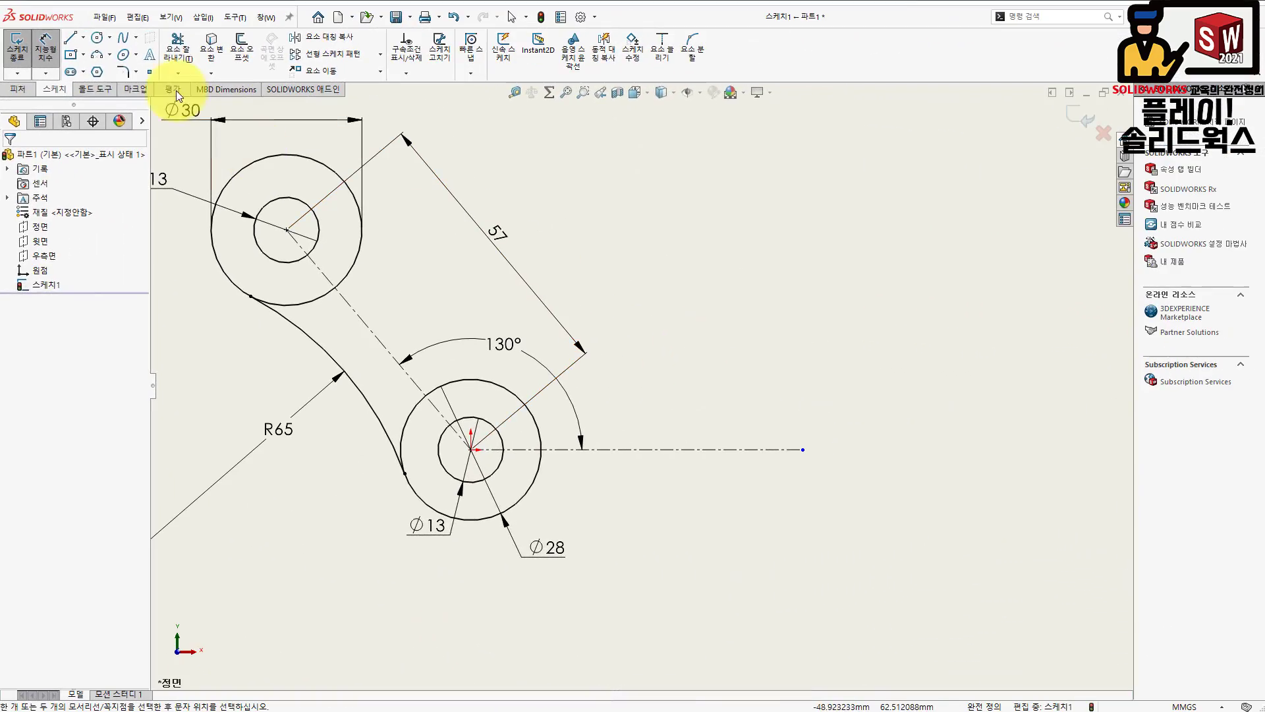
pyautogui.click(72, 38)
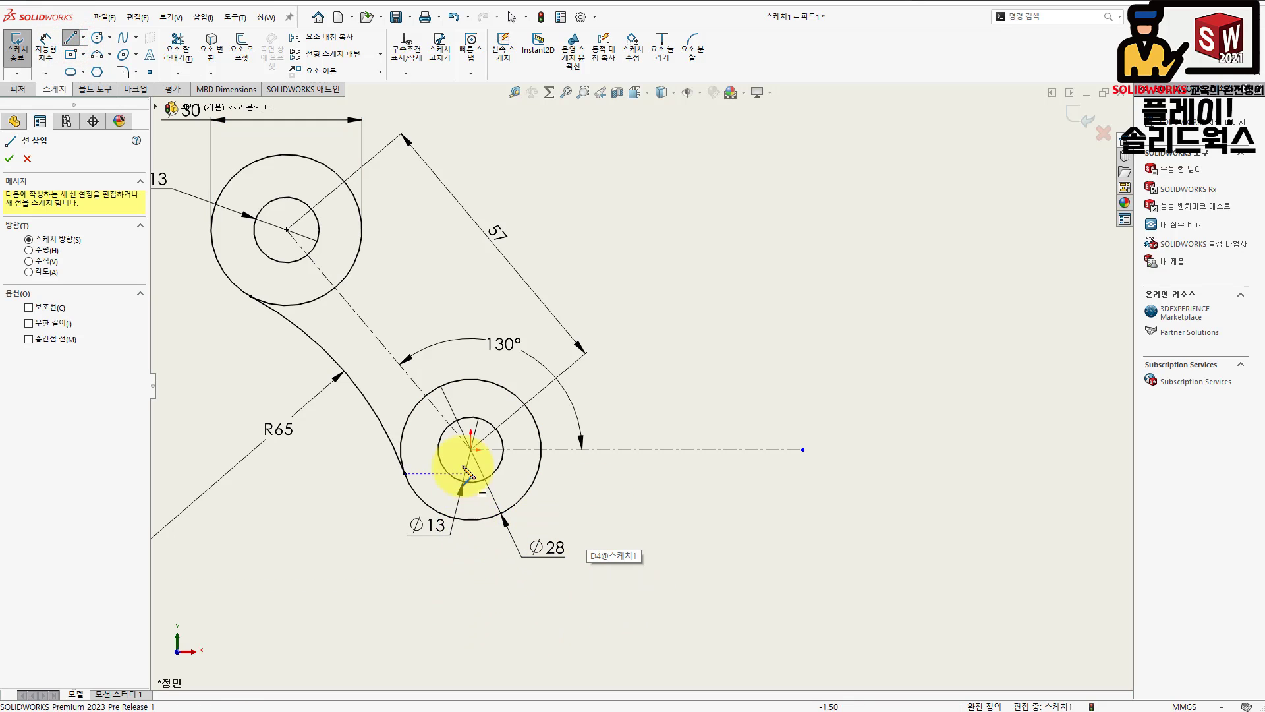
pyautogui.click(470, 520)
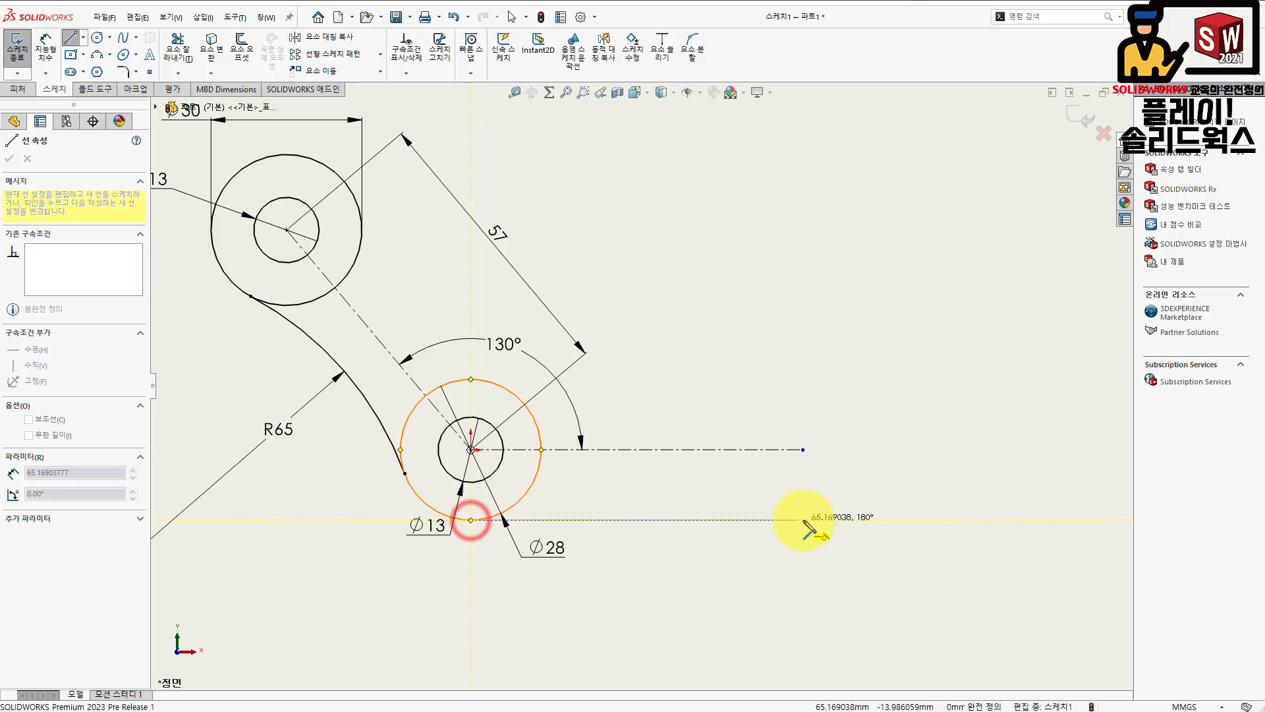
pyautogui.click(843, 520)
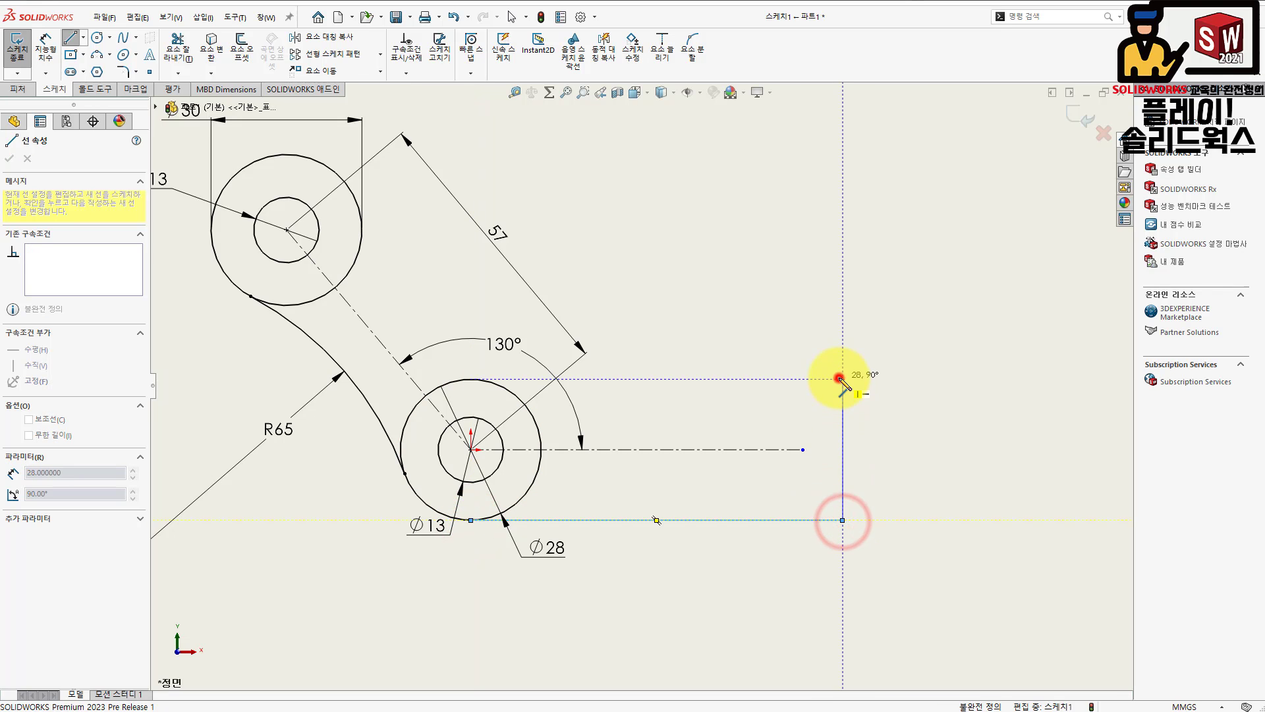
pyautogui.click(843, 379)
pyautogui.click(712, 379)
pyautogui.doubleClick(652, 329)
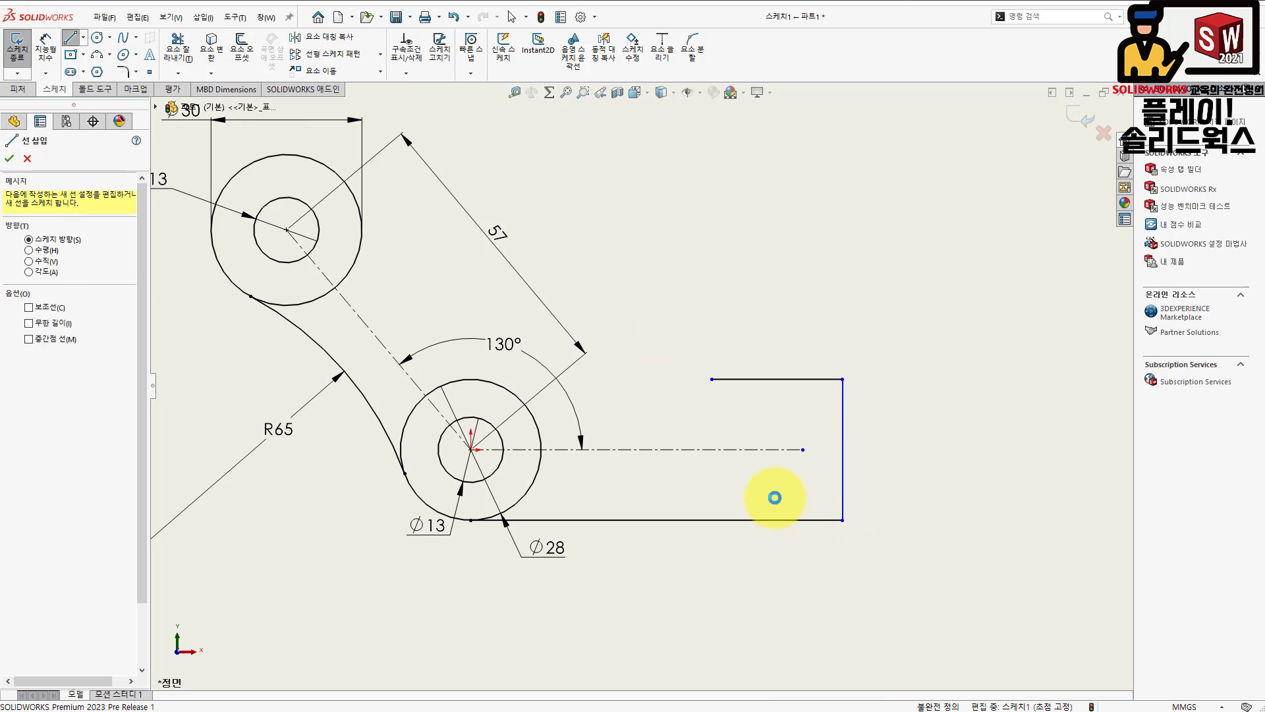
pyautogui.press('Escape')
# - Delete the tangent relation between the arm's upper line and the outer circle at the origin
pyautogui.click(765, 379)
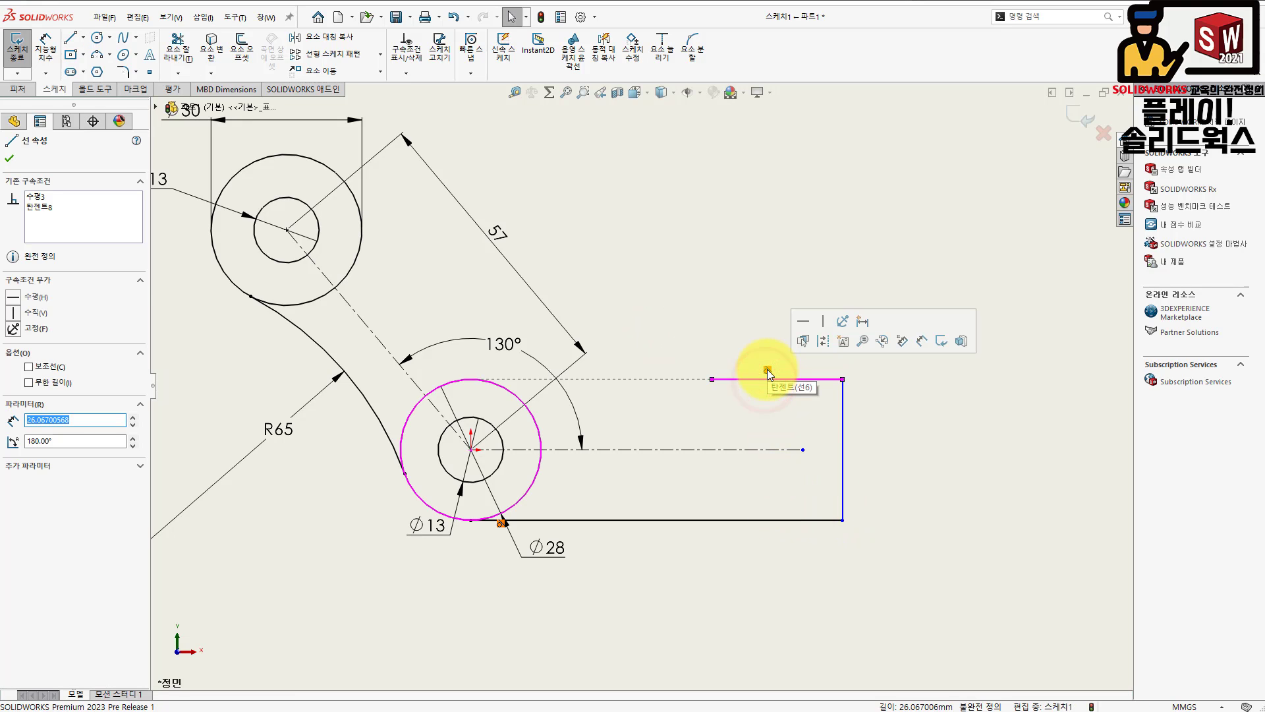
pyautogui.click(767, 369)
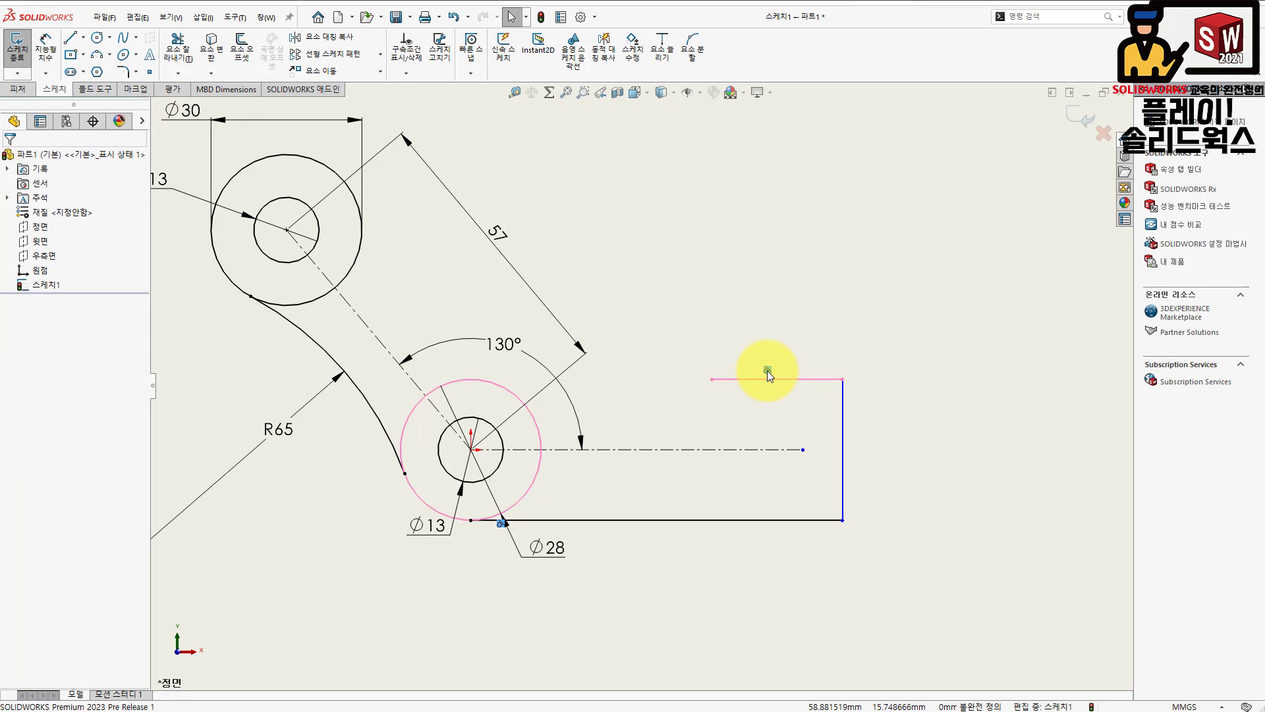
# - Dimension the length of the arm's lower horizontal line as 60 mm
pyautogui.click(40, 48)
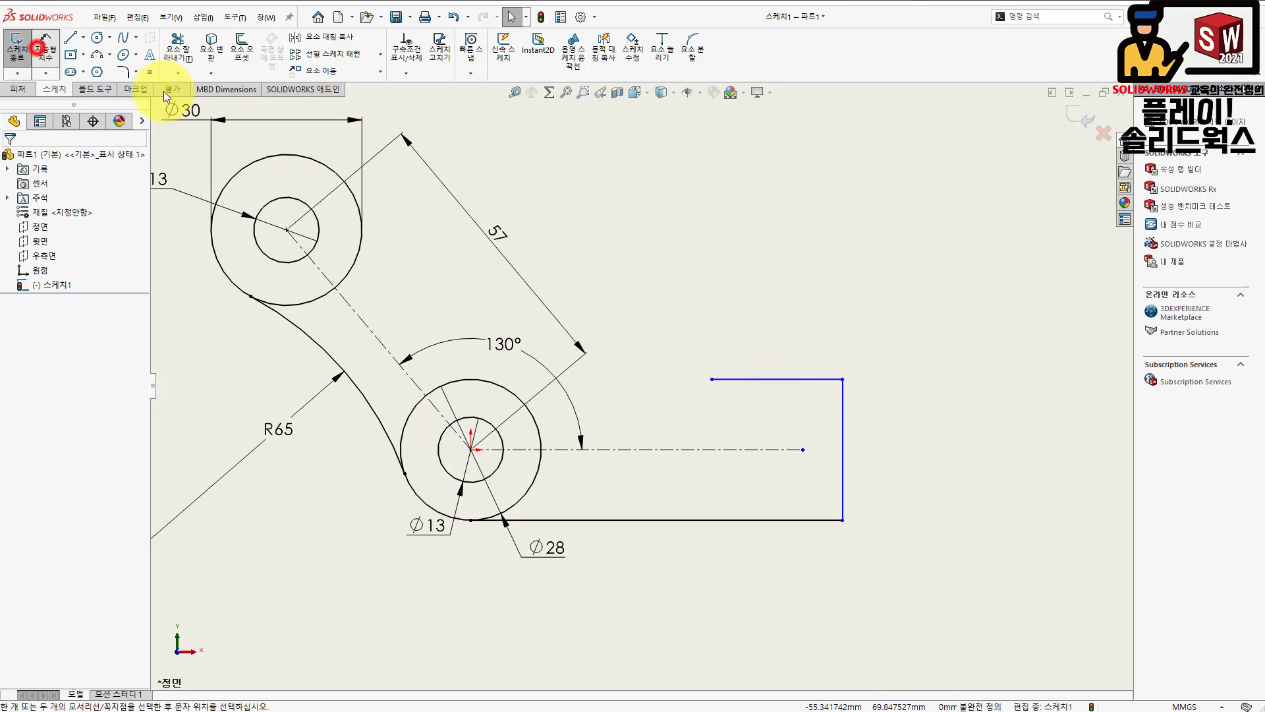
pyautogui.click(730, 520)
pyautogui.click(659, 579)
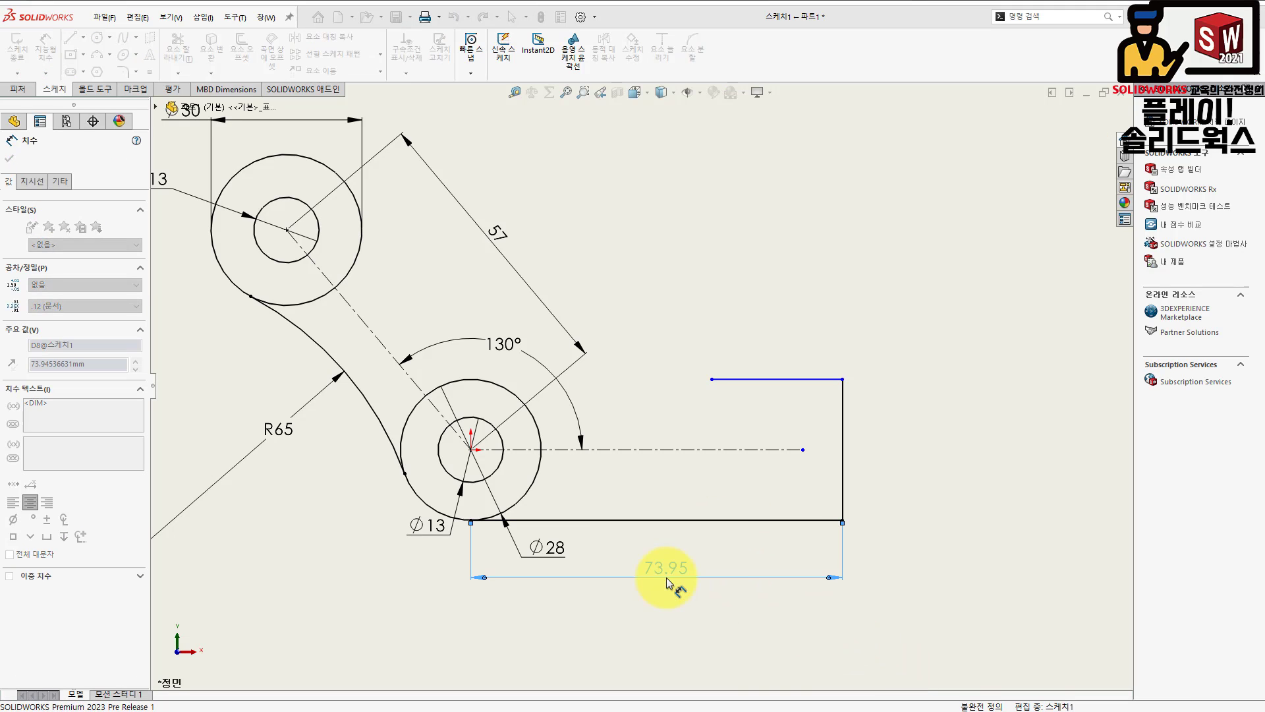
pyautogui.write('60')
pyautogui.press('Return')
pyautogui.click(817, 529)
# - Dimension the arm's vertical end line as 28 mm
pyautogui.click(773, 485)
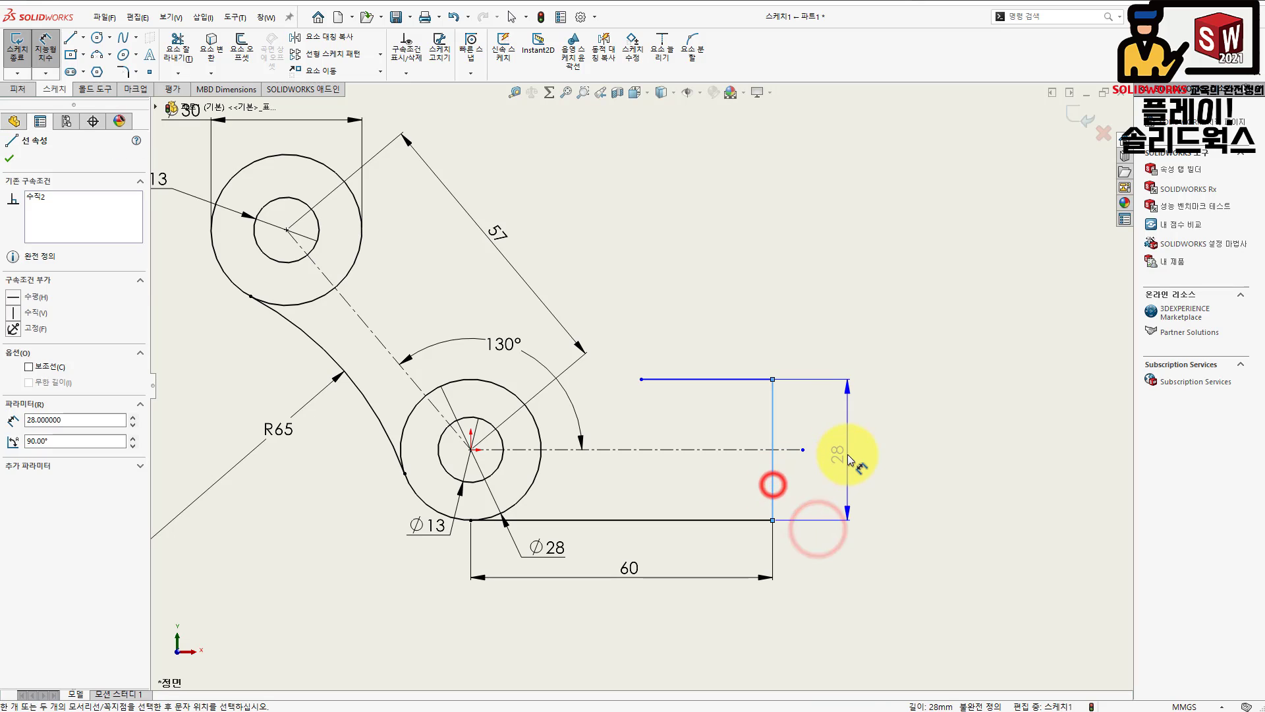
pyautogui.click(849, 456)
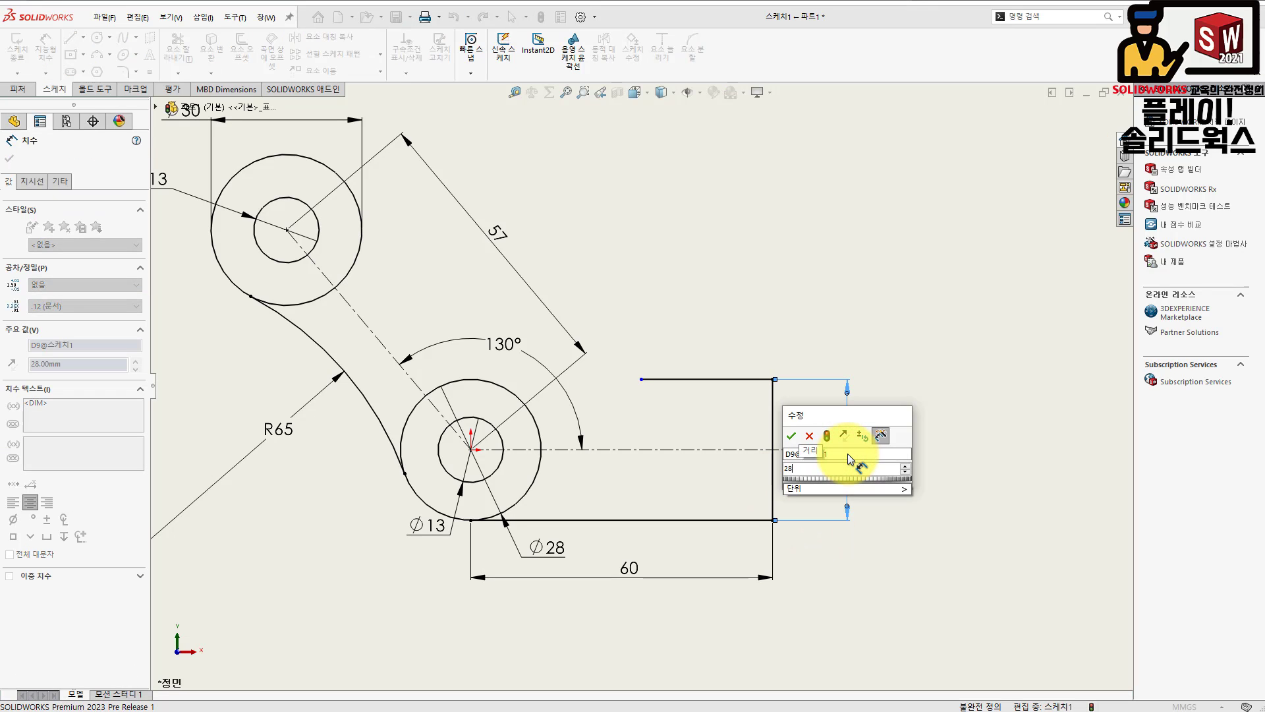
pyautogui.press('Return')
pyautogui.click(894, 391)
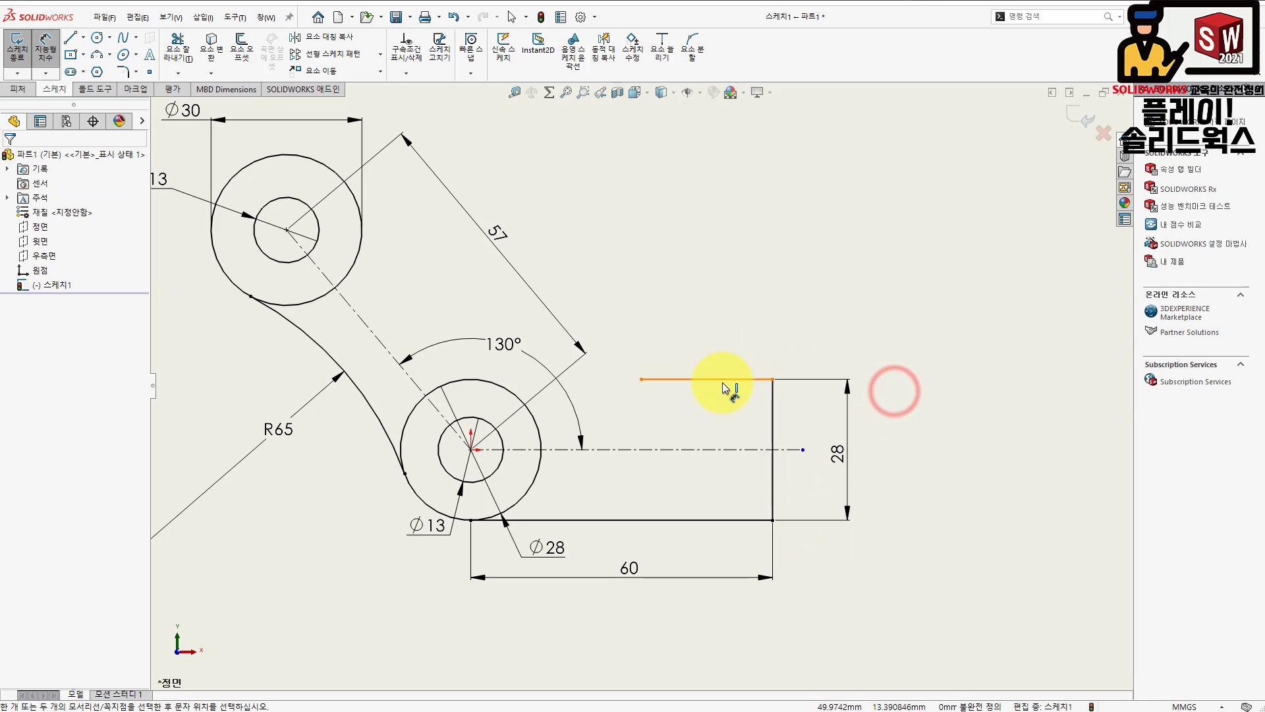
# - Dimension the length of the arm's upper horizontal line as 24 mm
pyautogui.click(725, 380)
pyautogui.click(709, 337)
pyautogui.write('2')
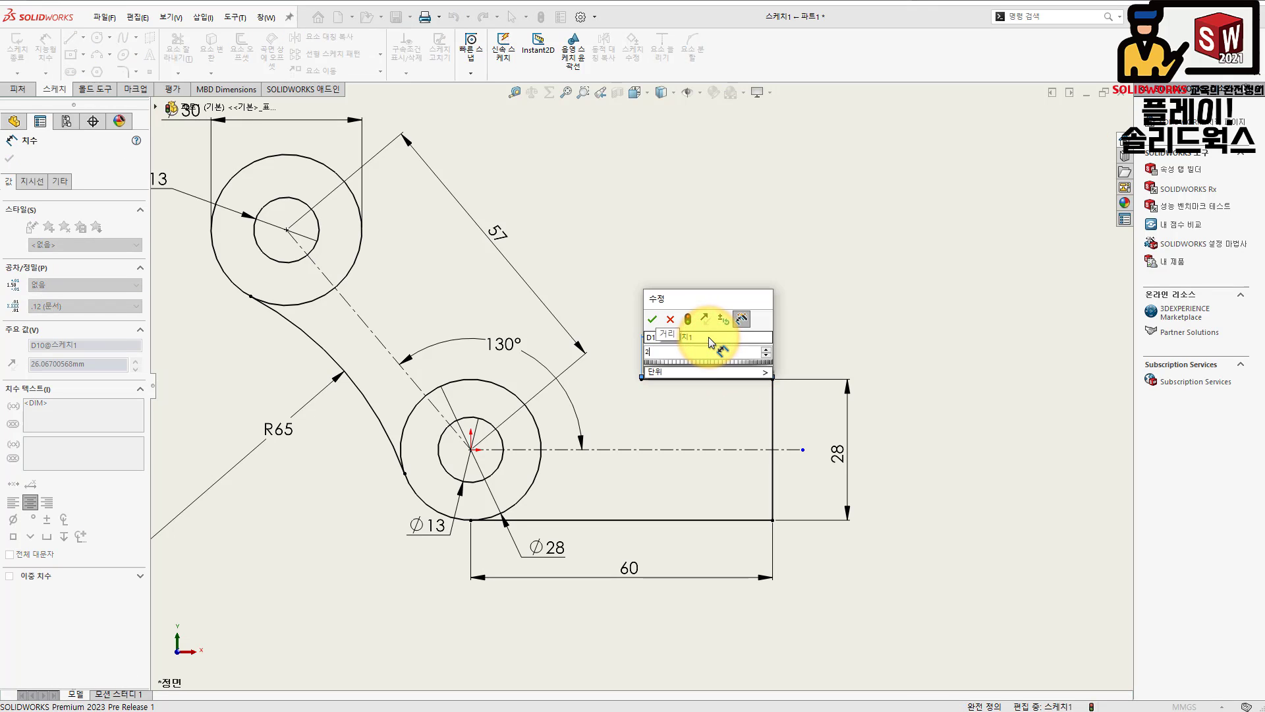
pyautogui.write('4')
pyautogui.press('Return')
pyautogui.click(1012, 351)
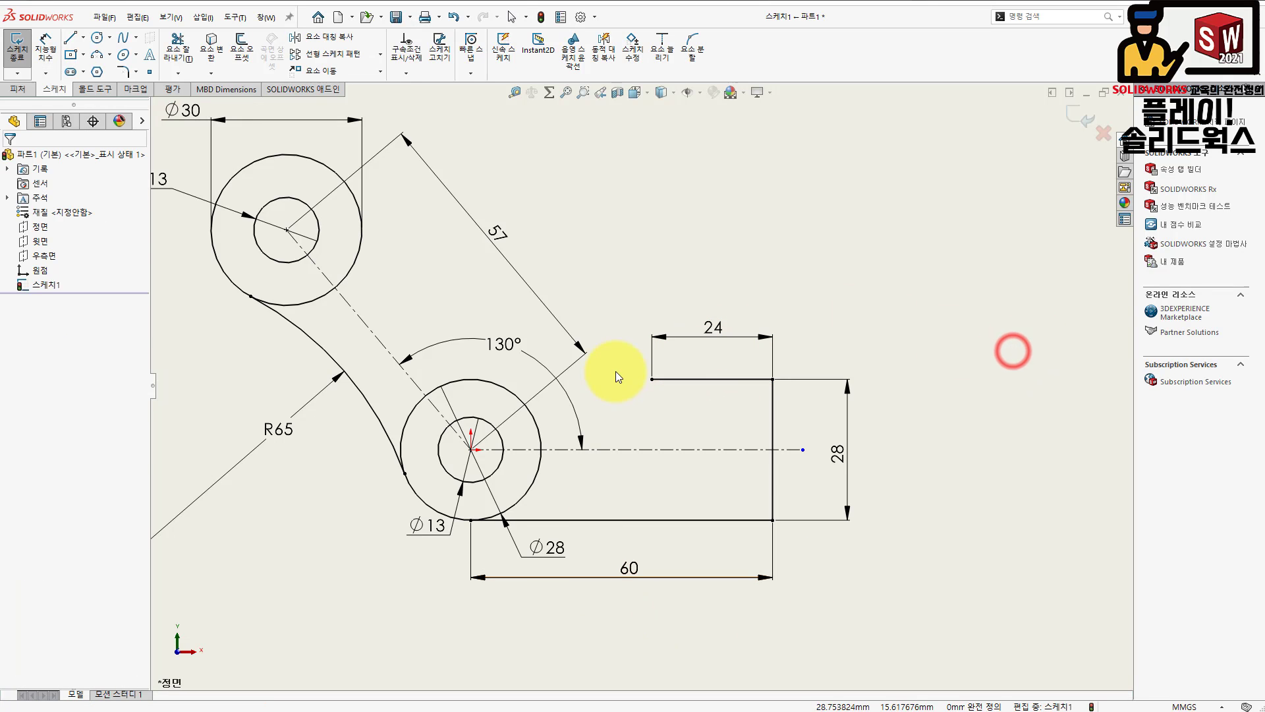
# - Shorten the horizontal centerline so its free end lies about 30 mm from the origin
pyautogui.moveTo(802, 451); pyautogui.dragTo(619, 456)
pyautogui.scroll(-2, 607, 456)
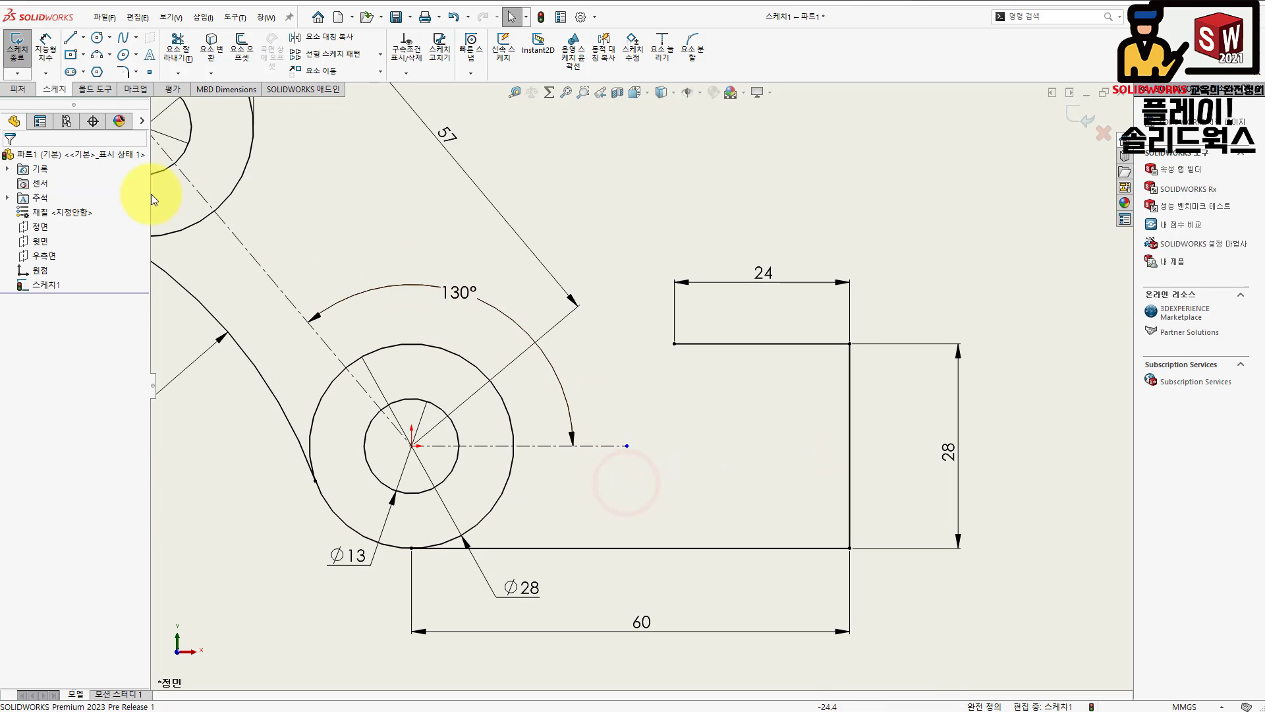
# - Sketch an open slot from the arm's vertical end line with two horizontal lines about 17 mm long joined by a tangent arc of about 5.7 mm radius
pyautogui.click(71, 37)
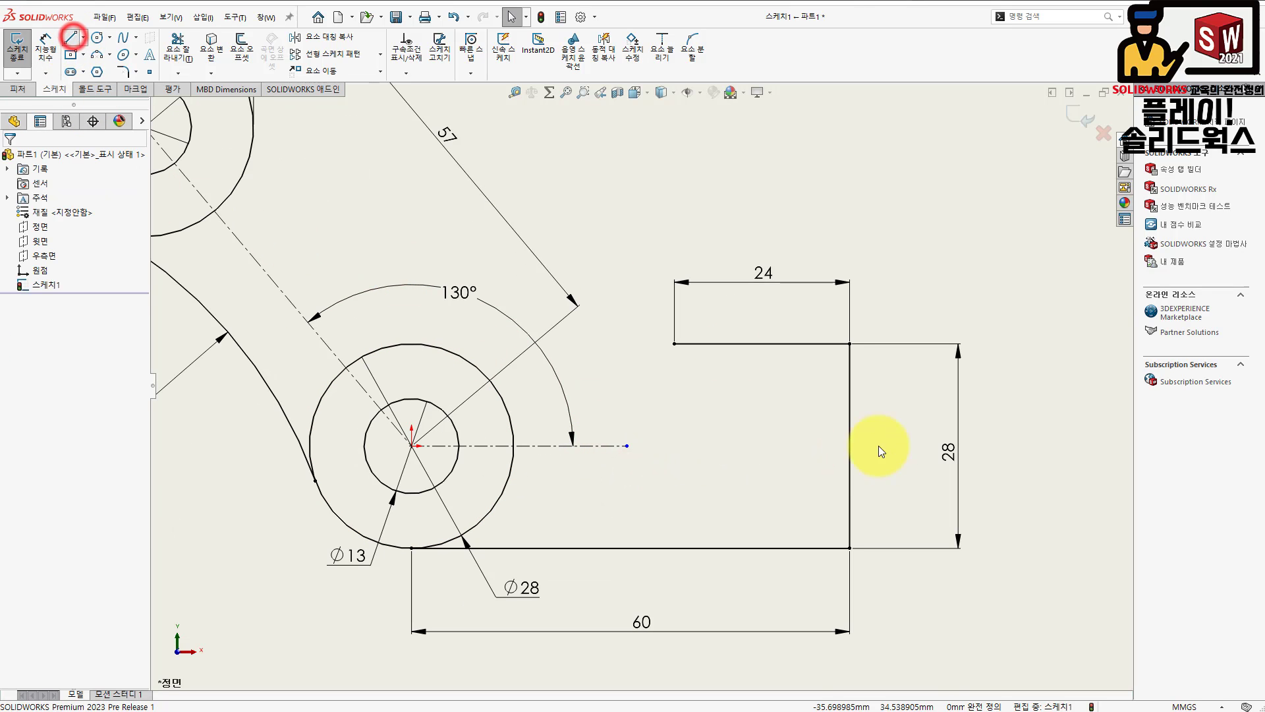
pyautogui.click(850, 405)
pyautogui.click(727, 405)
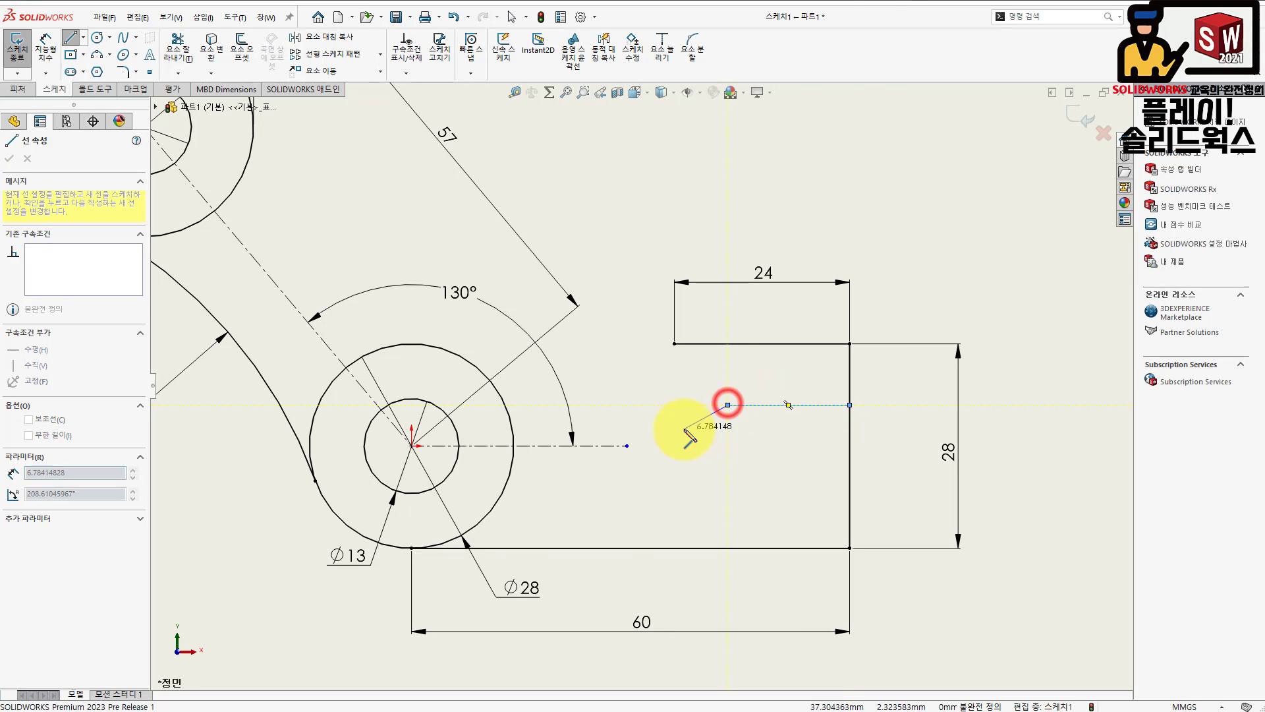
pyautogui.press('a')
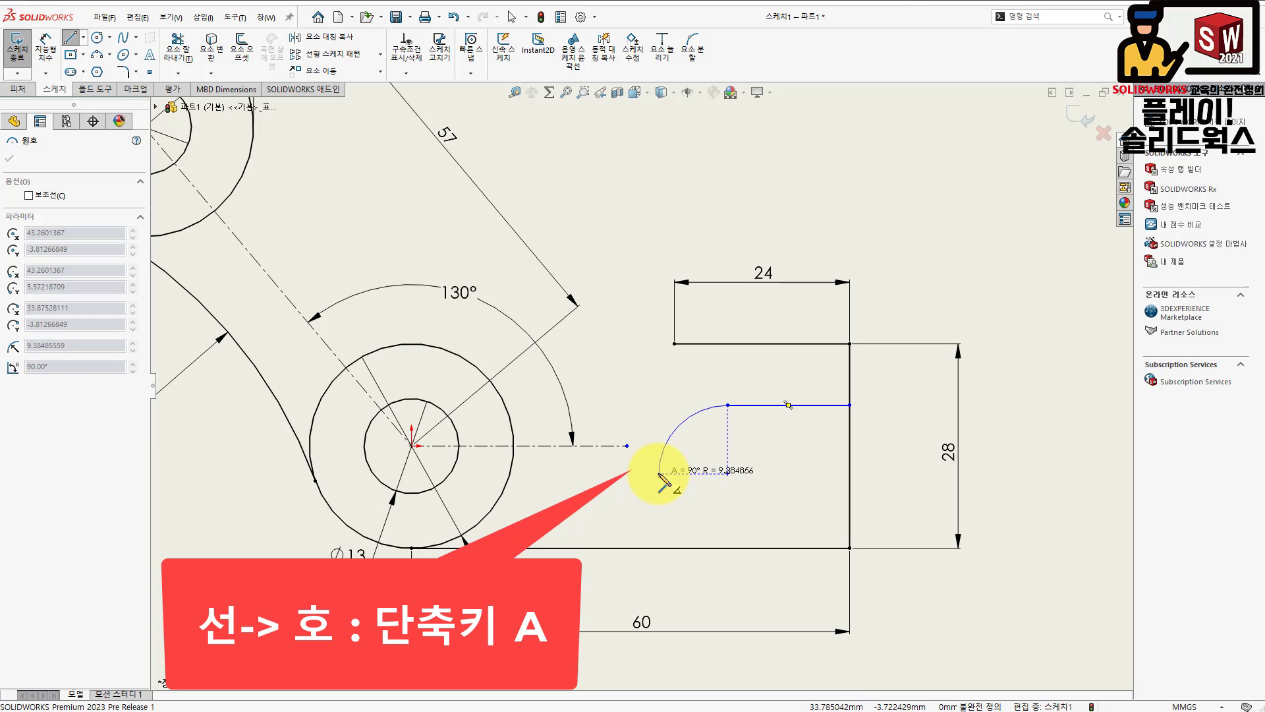
pyautogui.click(728, 488)
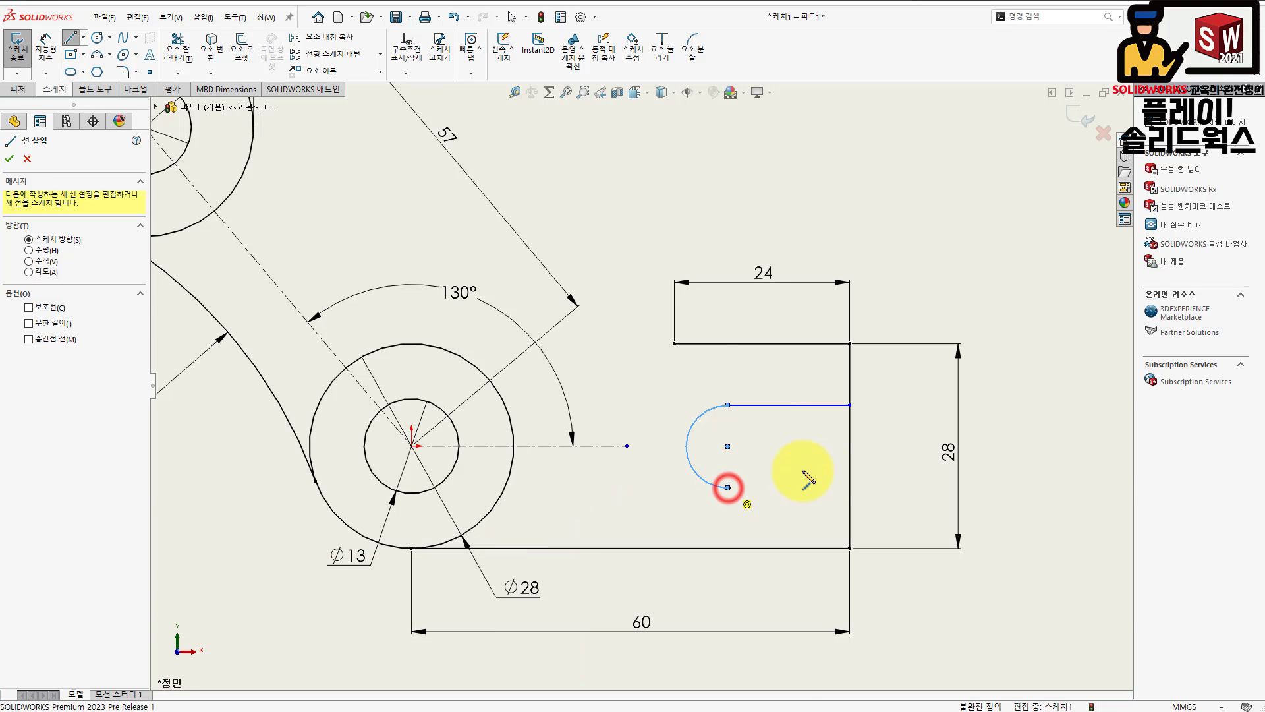
pyautogui.click(849, 487)
pyautogui.press('Escape')
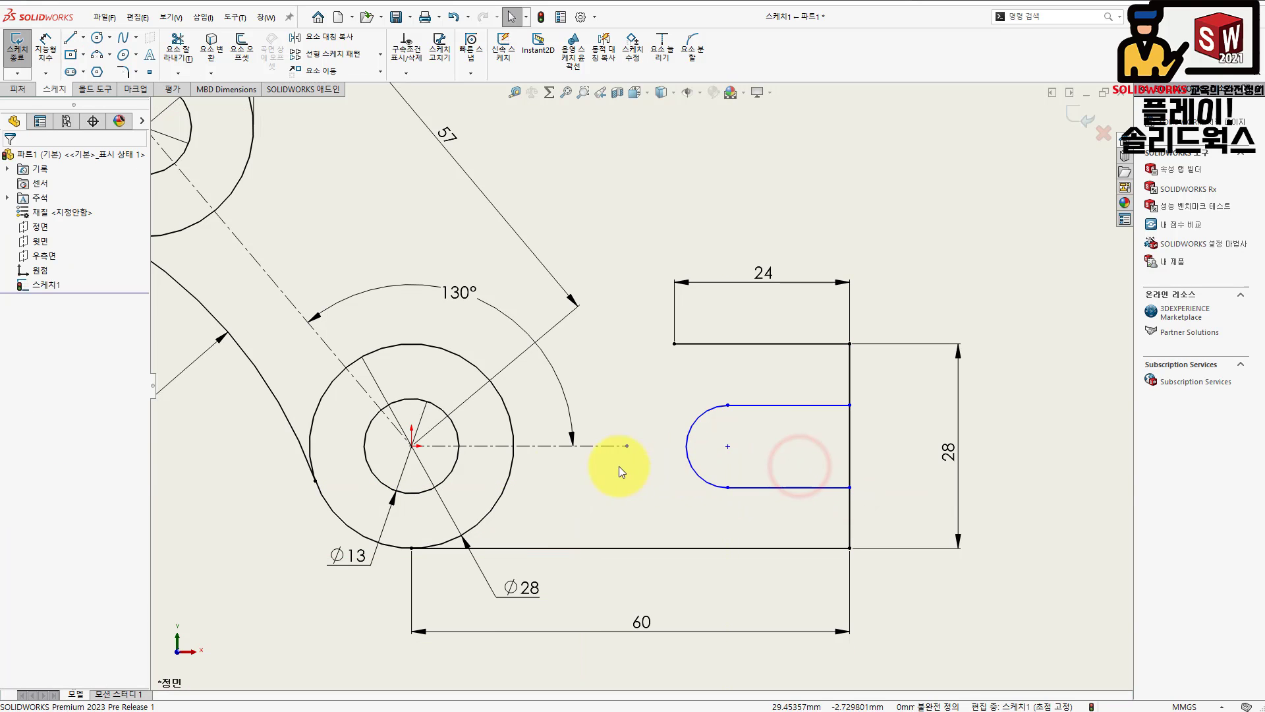
pyautogui.click(412, 446)
pyautogui.keyDown('ctrl'); pyautogui.click(728, 446); pyautogui.keyUp('ctrl')
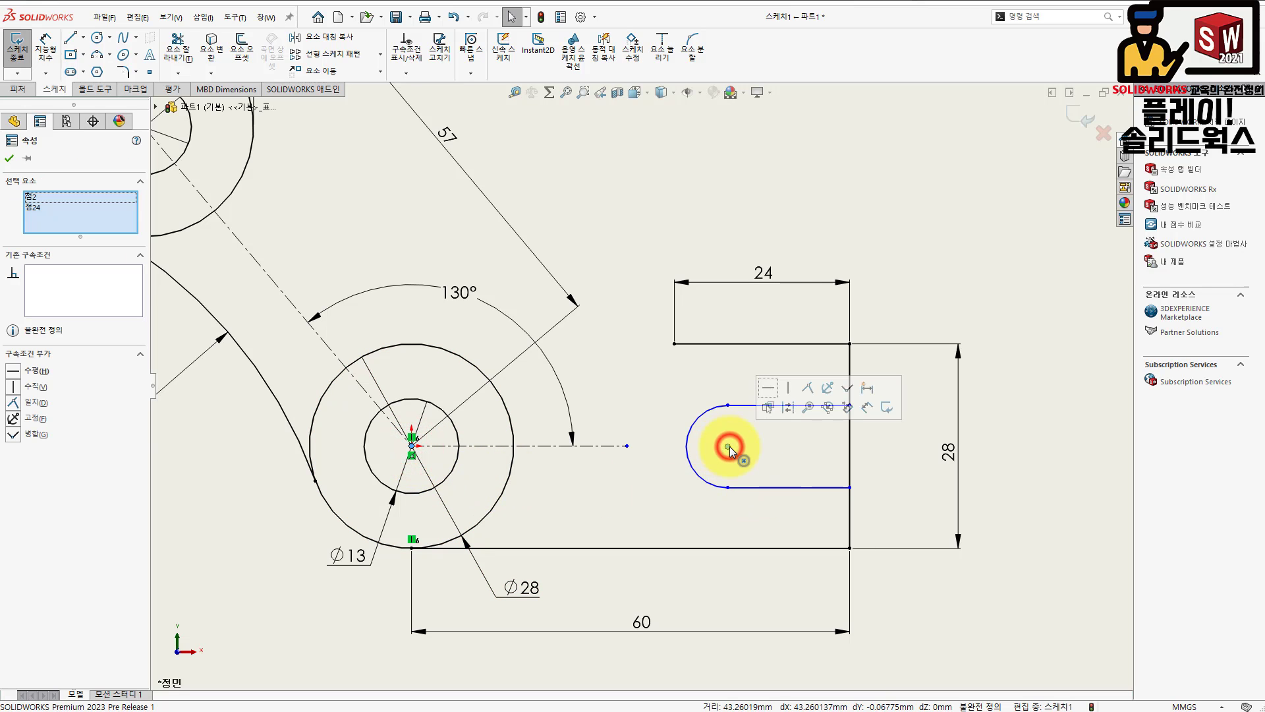
pyautogui.click(770, 386)
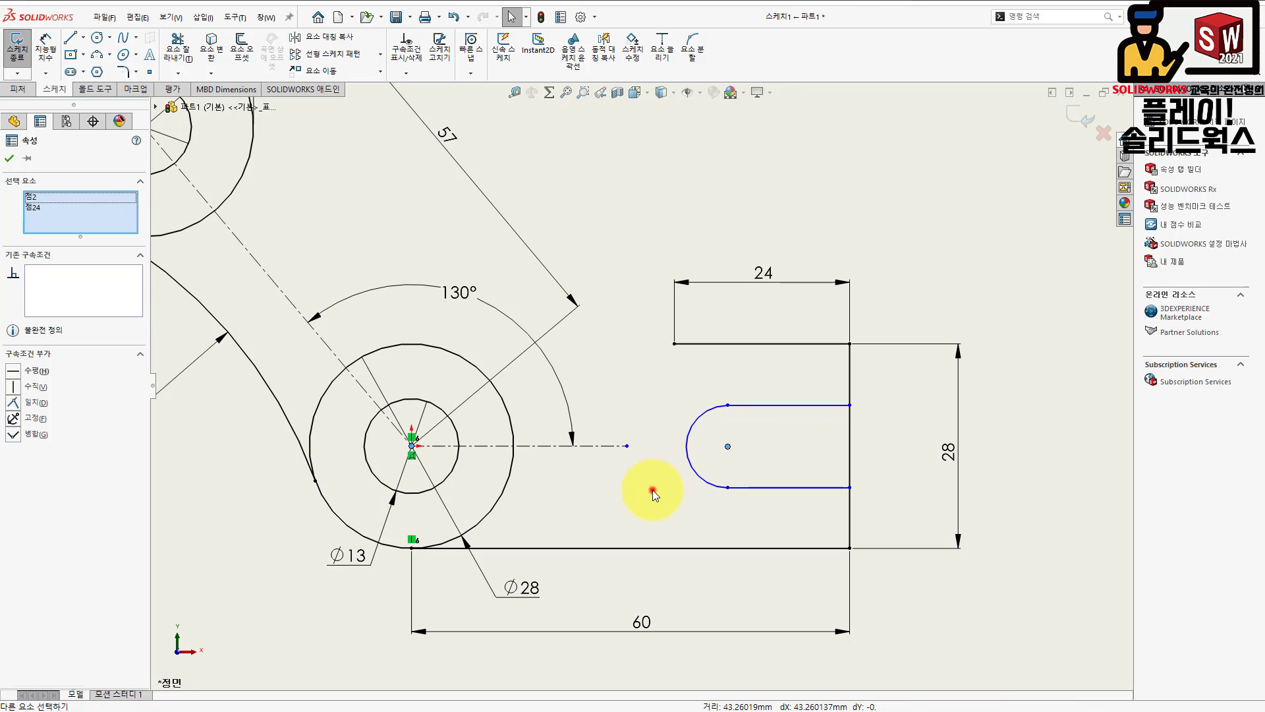
pyautogui.click(652, 489)
# - Make the slot arc's center coincident with the horizontal centerline's free end and move it to about 39 mm from the origin
pyautogui.click(627, 446)
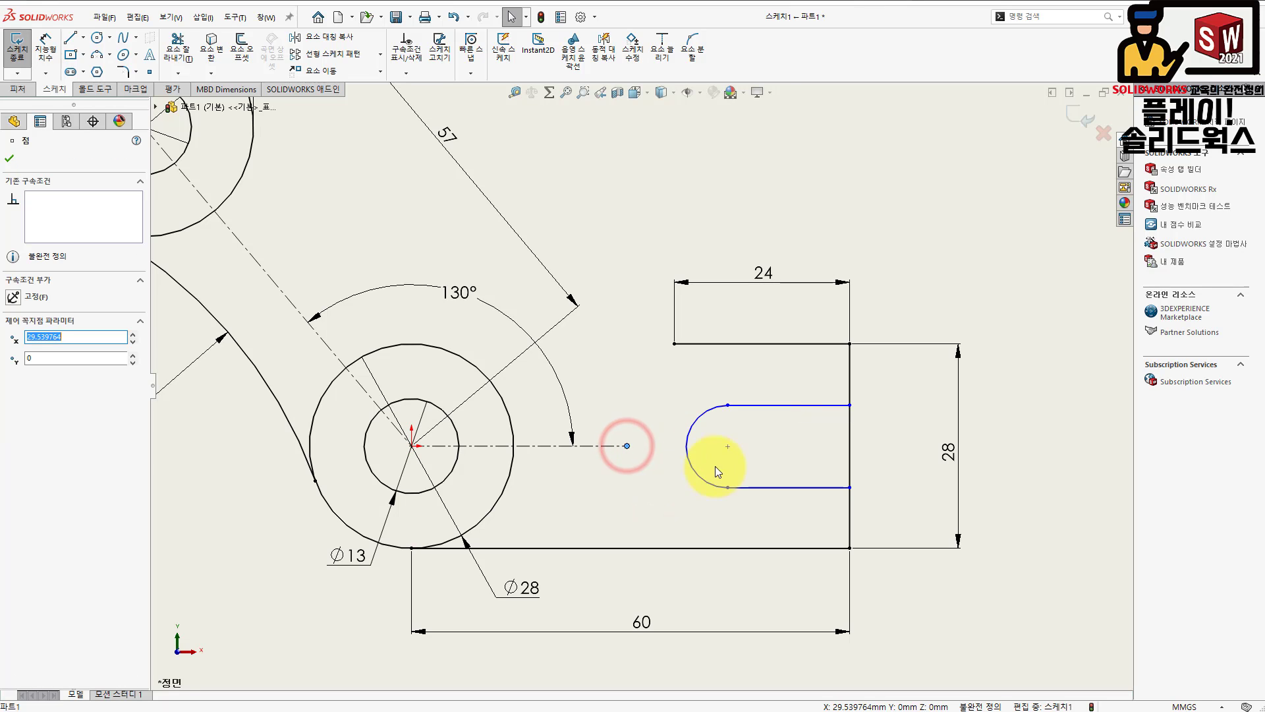
pyautogui.keyDown('ctrl'); pyautogui.click(728, 446); pyautogui.keyUp('ctrl')
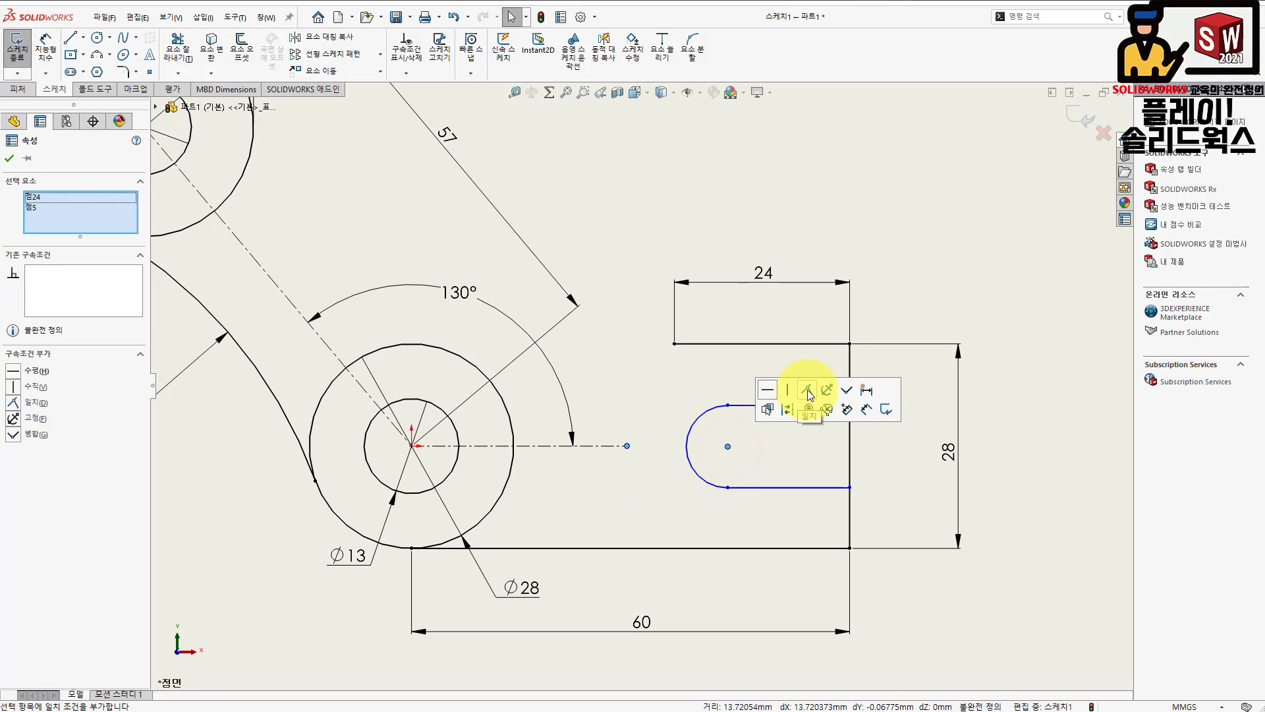
pyautogui.click(808, 391)
pyautogui.click(742, 461)
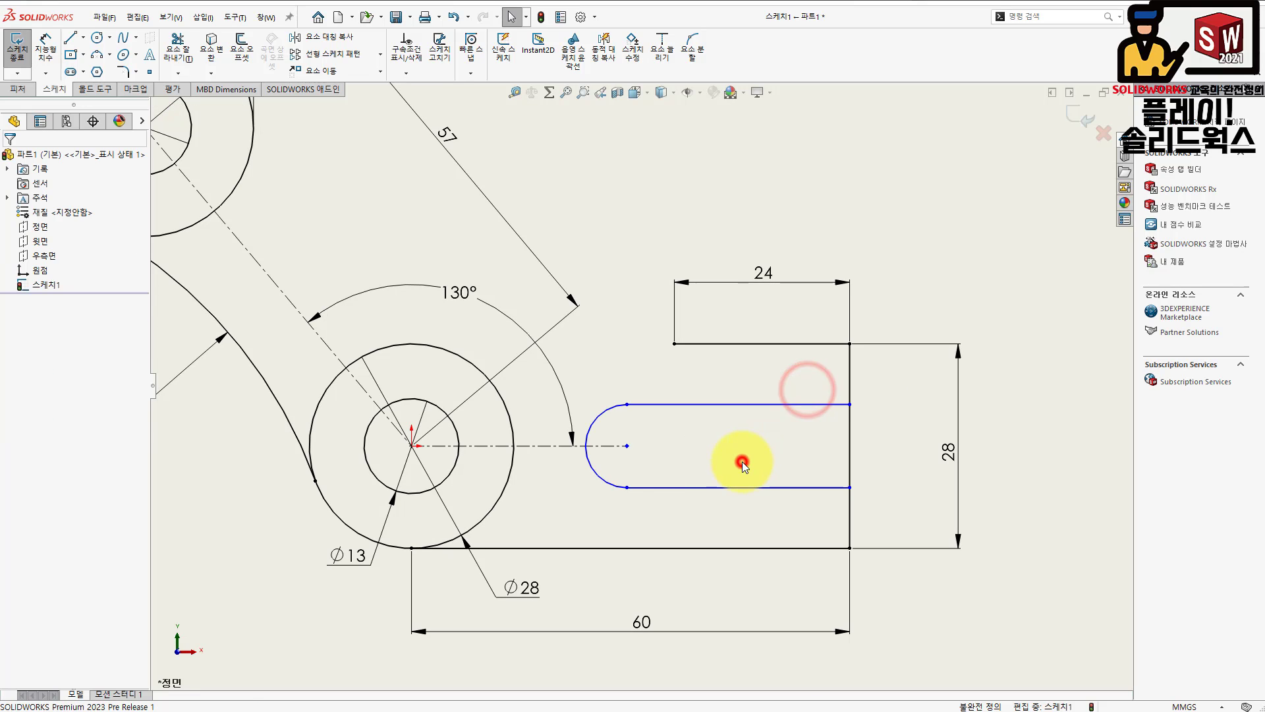
pyautogui.moveTo(628, 448); pyautogui.dragTo(694, 460)
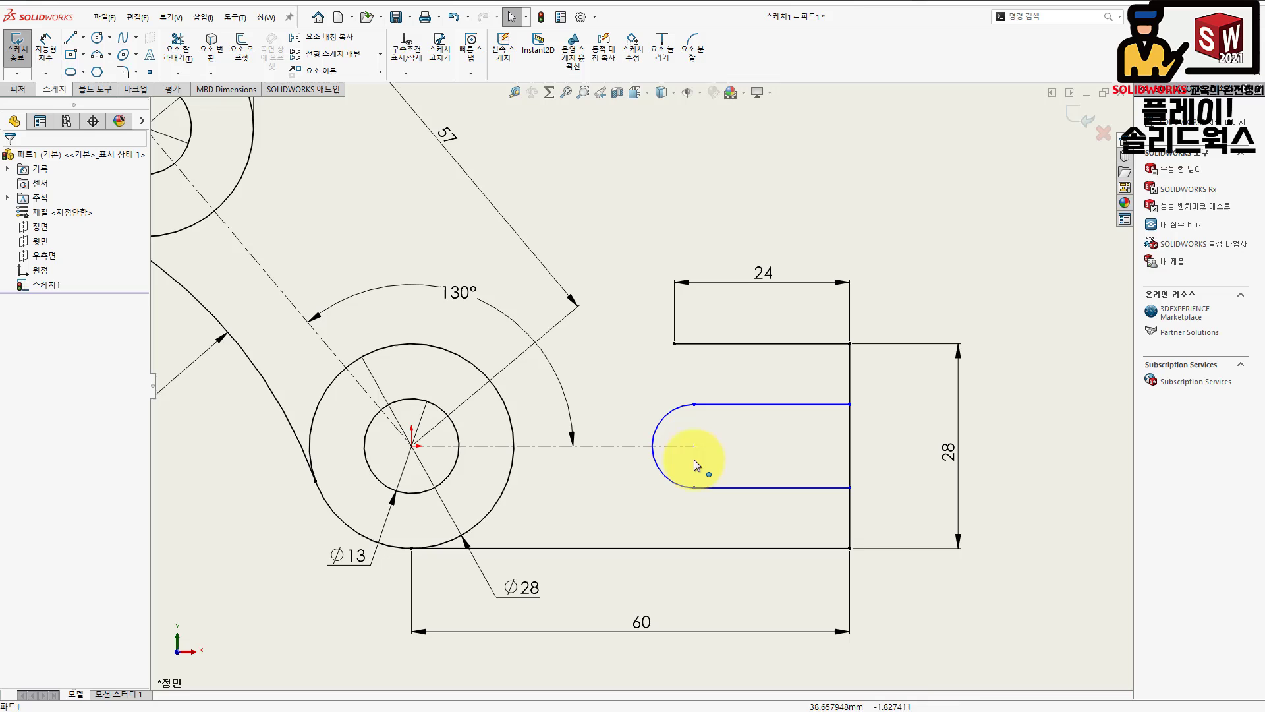
pyautogui.click(759, 463)
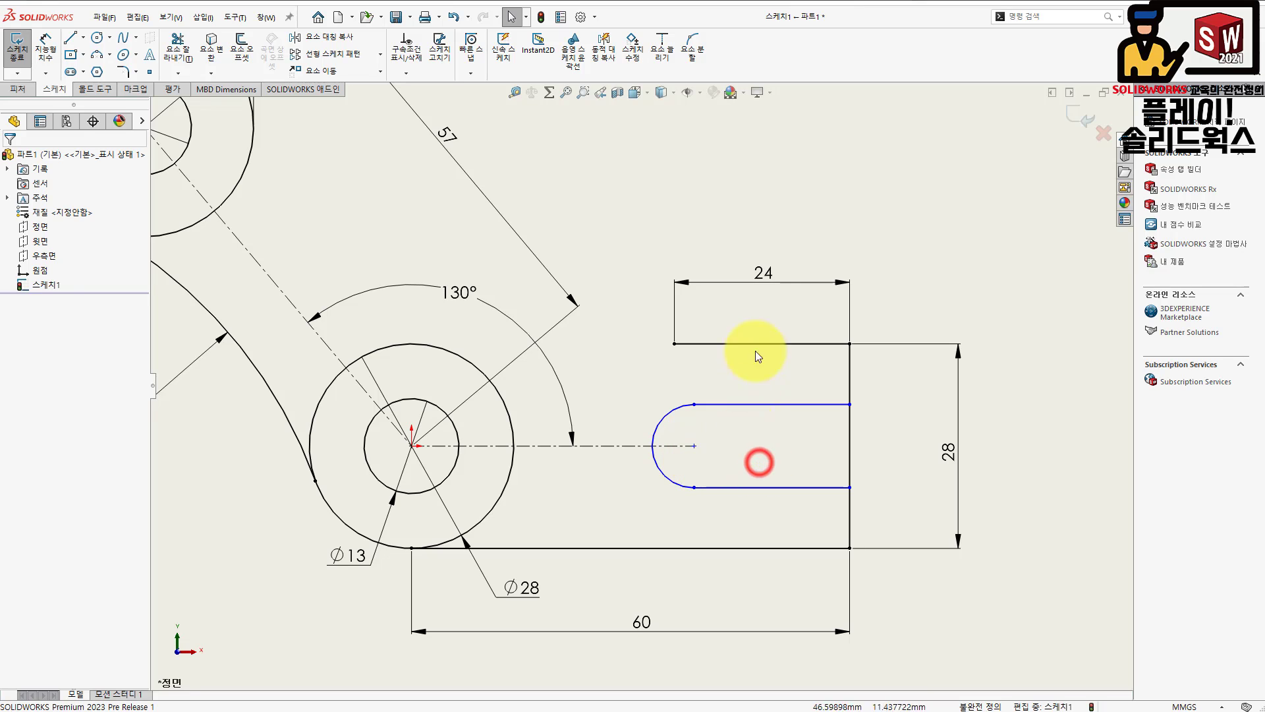
pyautogui.click(754, 403)
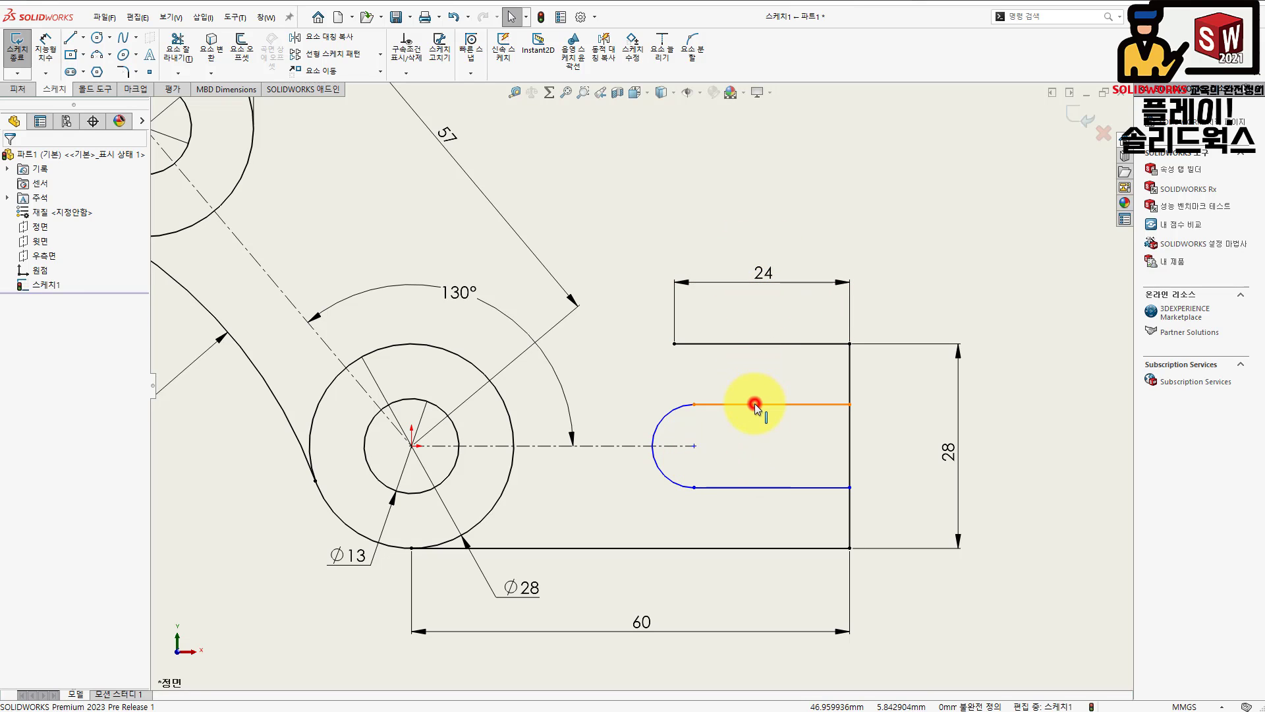
pyautogui.keyDown('ctrl'); pyautogui.click(751, 344); pyautogui.keyUp('ctrl')
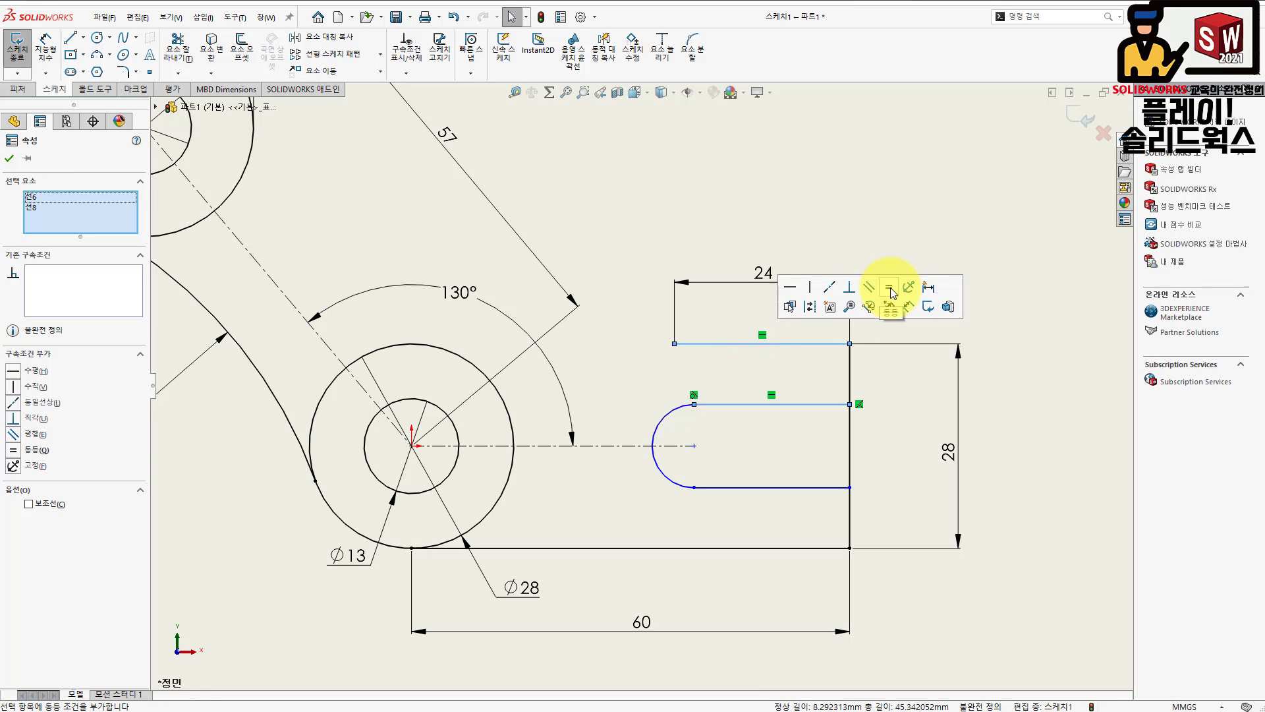
pyautogui.click(893, 429)
# - Dimension the length of the slot's lower horizontal line as 24 mm
pyautogui.click(45, 41)
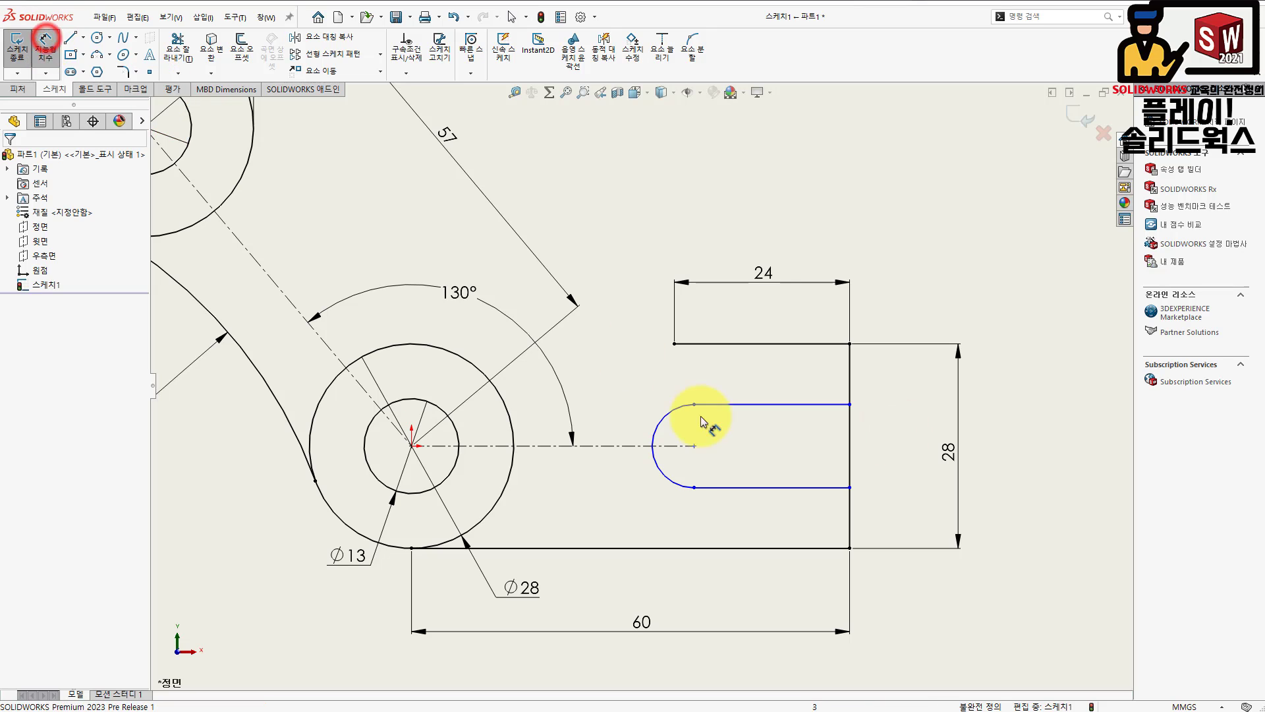
pyautogui.click(775, 488)
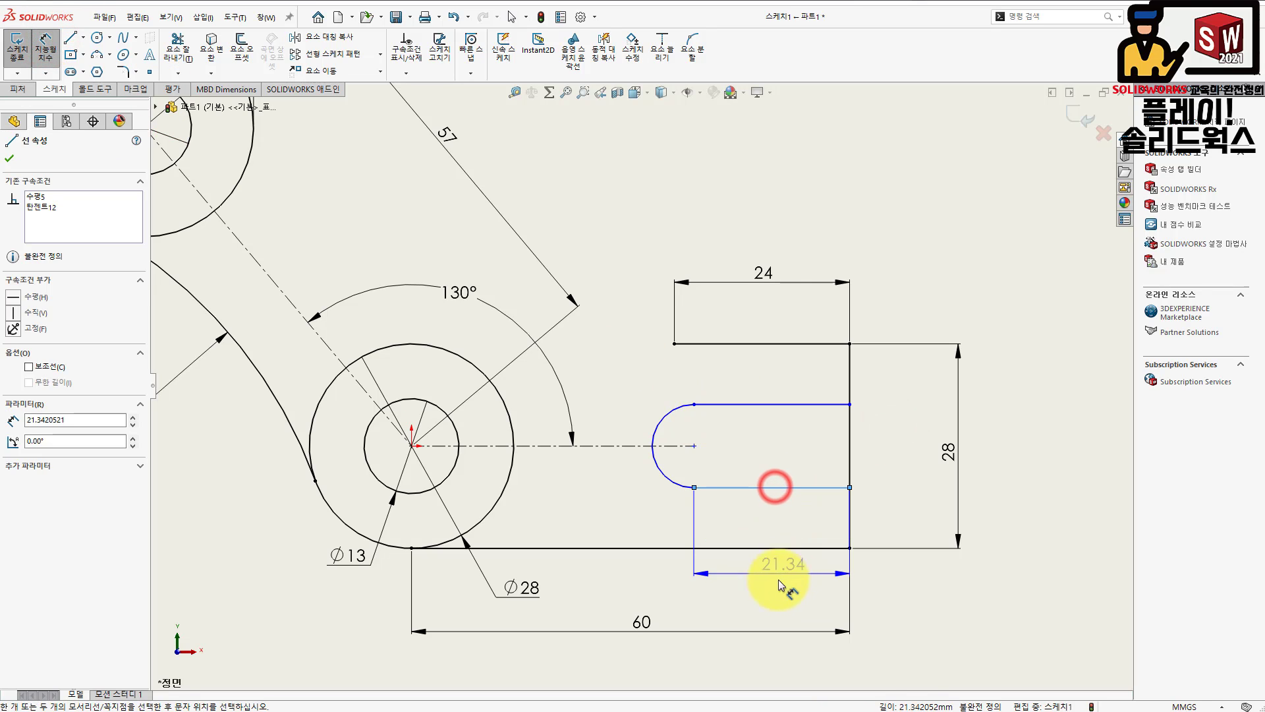
pyautogui.click(771, 588)
pyautogui.press('Return')
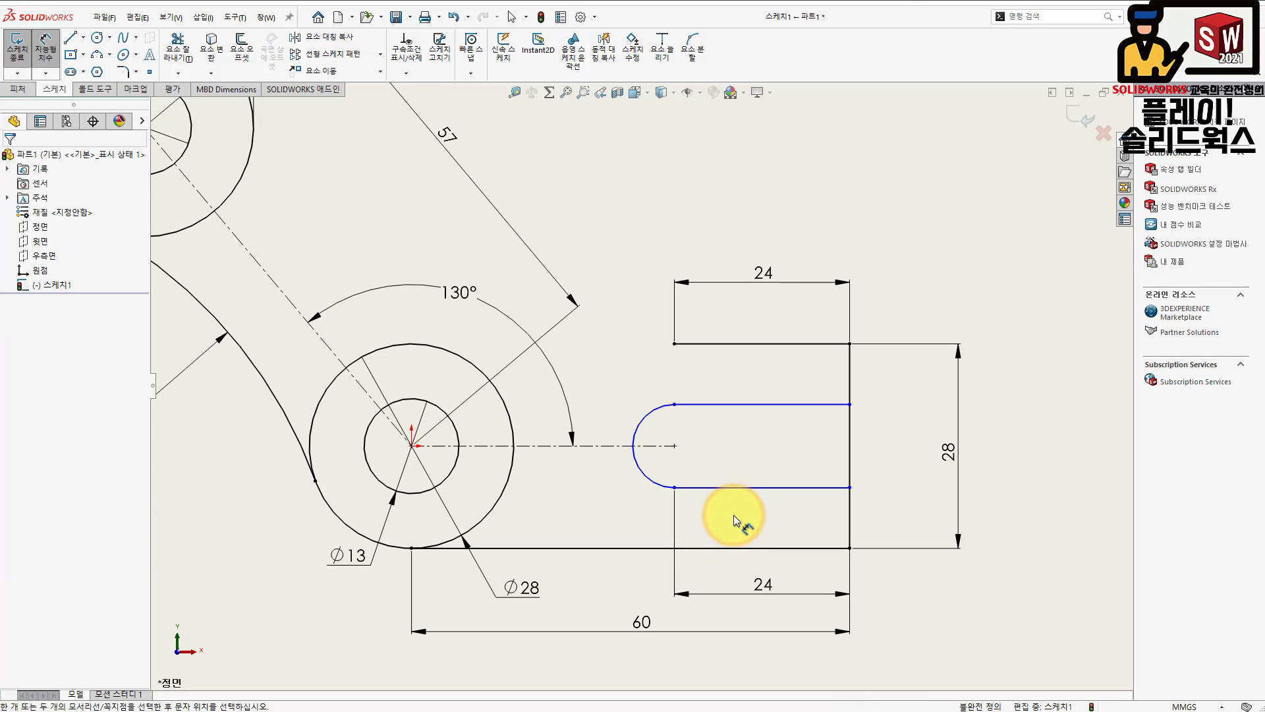
# - Dimension the slot arc's radius as 5.5 mm
pyautogui.click(651, 483)
pyautogui.click(605, 496)
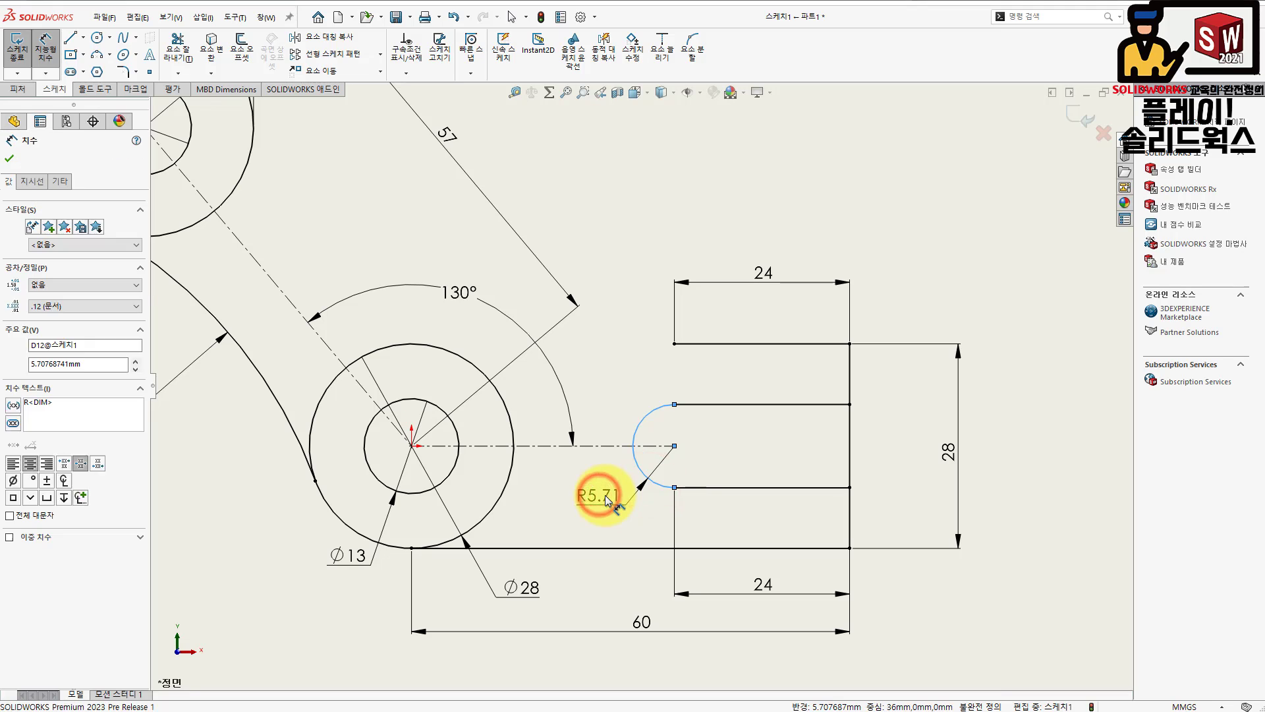
pyautogui.write('5.5')
pyautogui.press('Return')
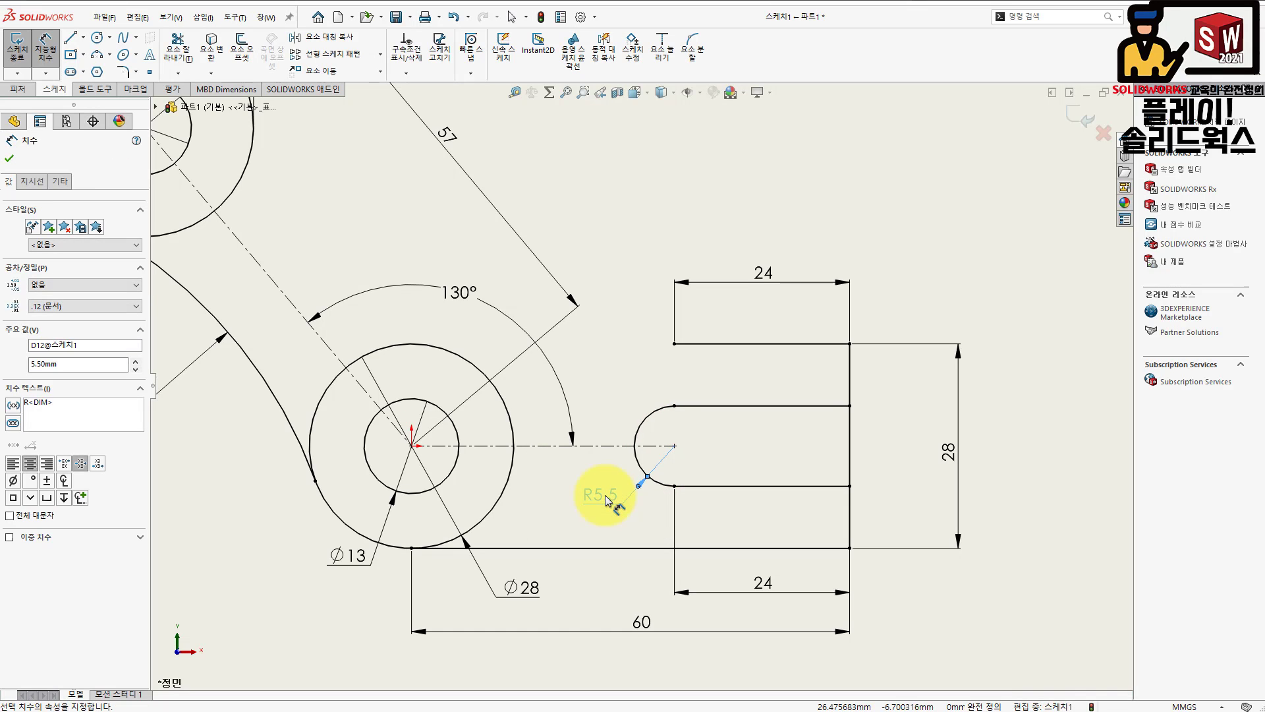
pyautogui.click(562, 512)
pyautogui.scroll(4, 458, 286)
pyautogui.scroll(-1, 359, 224)
pyautogui.scroll(-1, 428, 273)
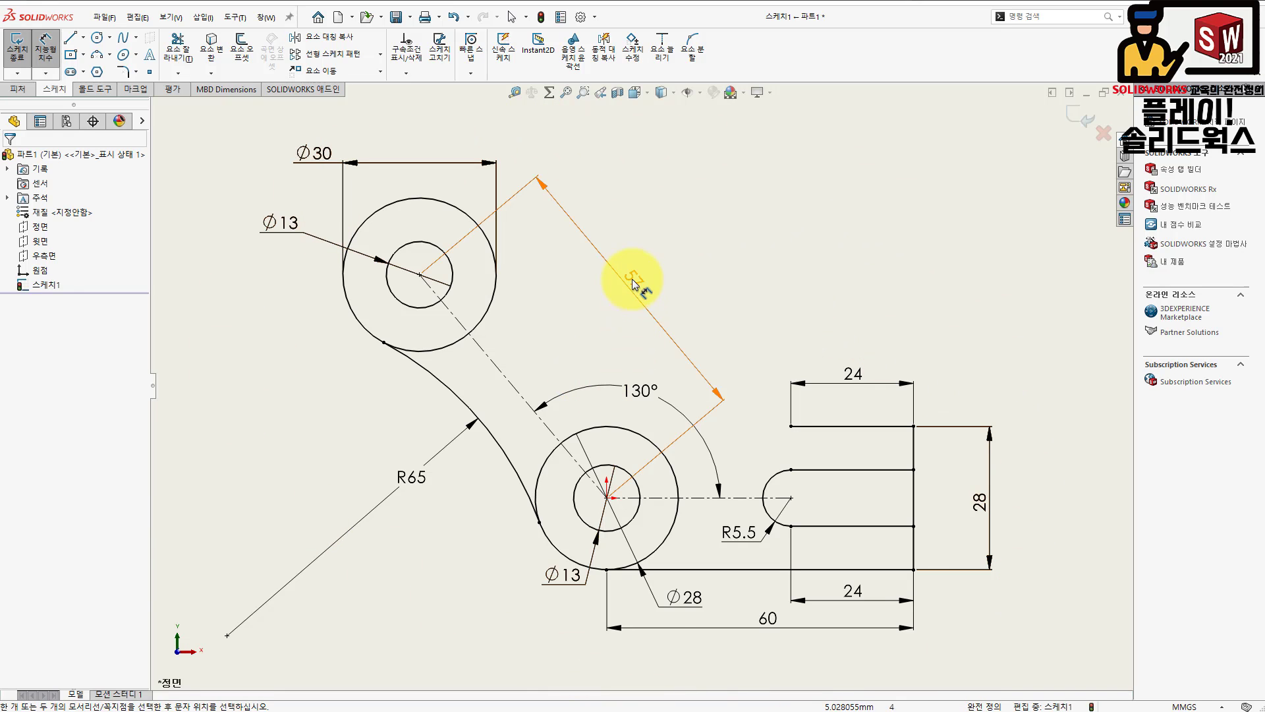
# - Move the 57 mm dimension to the lower-left side of the link and the 130° dimension closer to the origin
pyautogui.moveTo(633, 278); pyautogui.dragTo(395, 429)
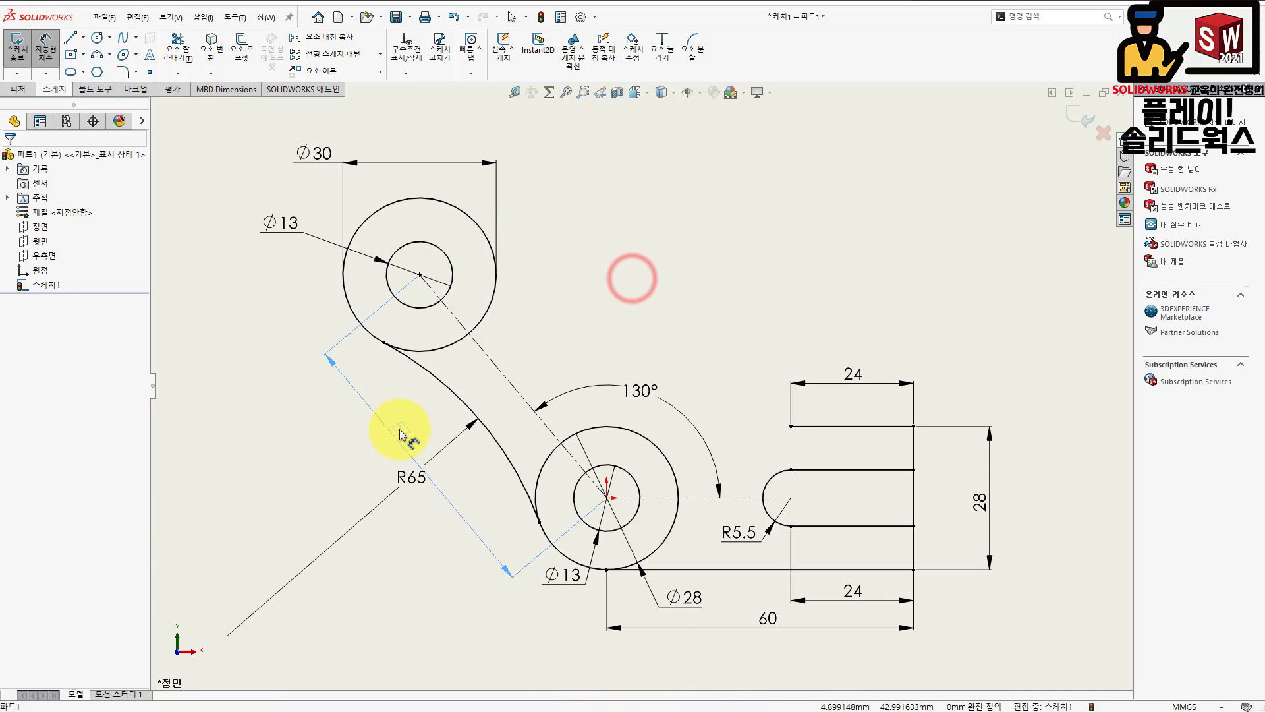
pyautogui.click(655, 311)
pyautogui.click(659, 409)
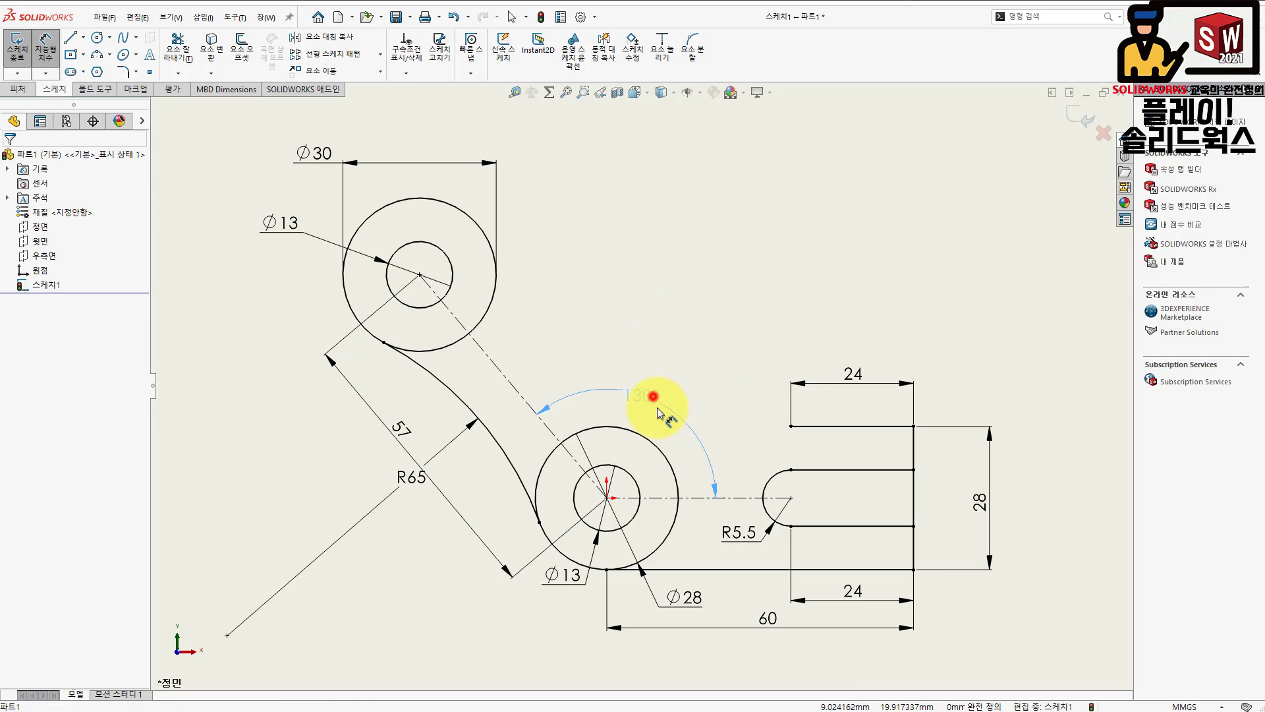
# - Following the reference drawing, sketch a three-point arc with about an 82 mm chord from the arm's upper line end to above the upper ring
pyautogui.click(427, 710)
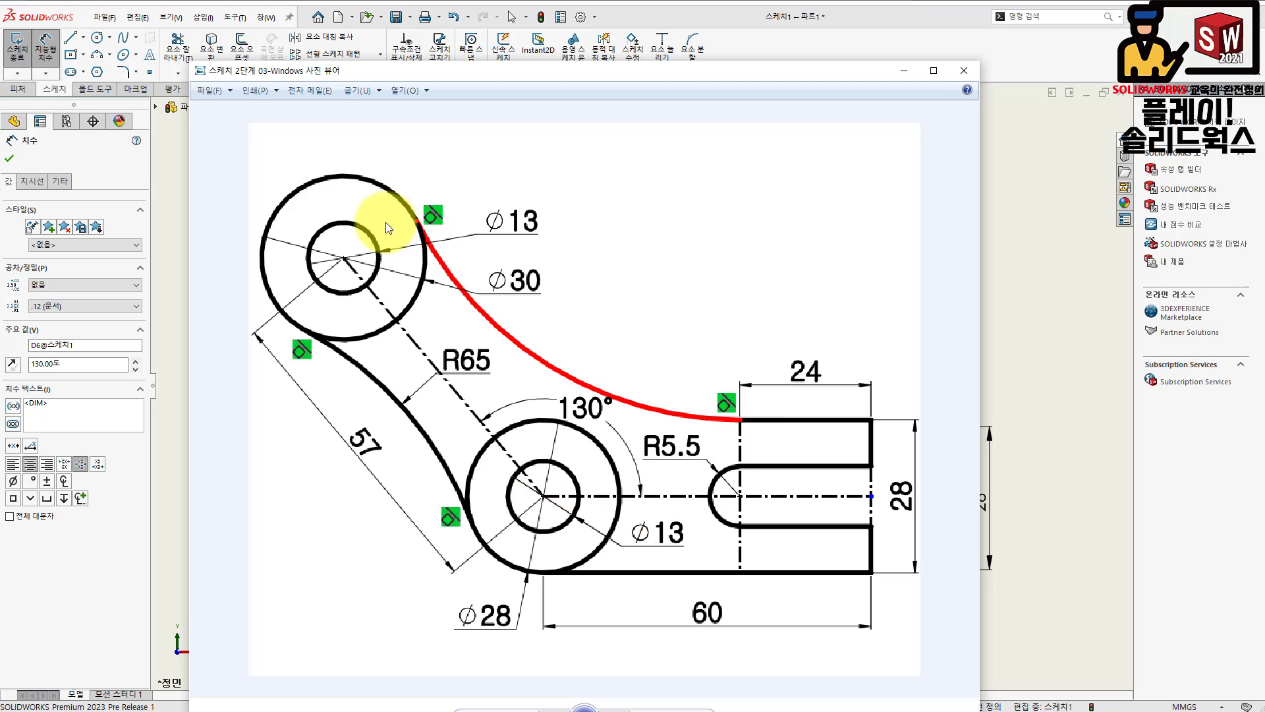
pyautogui.click(905, 72)
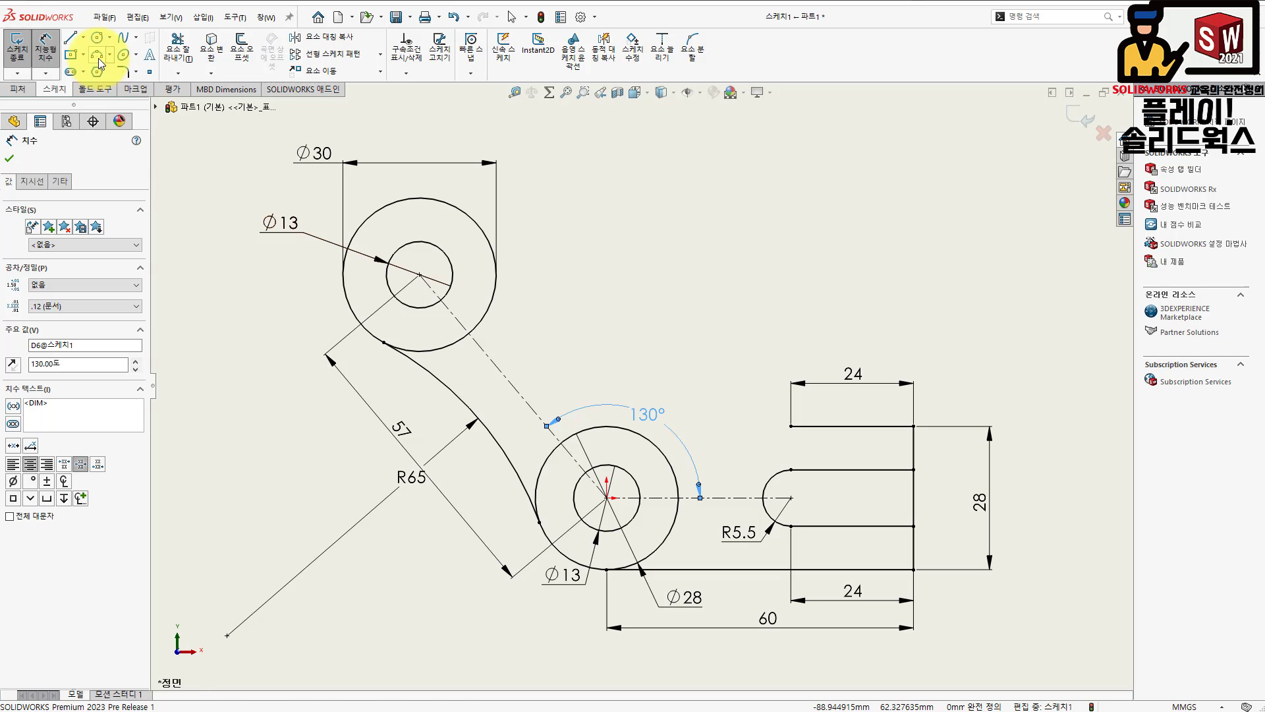
pyautogui.click(97, 55)
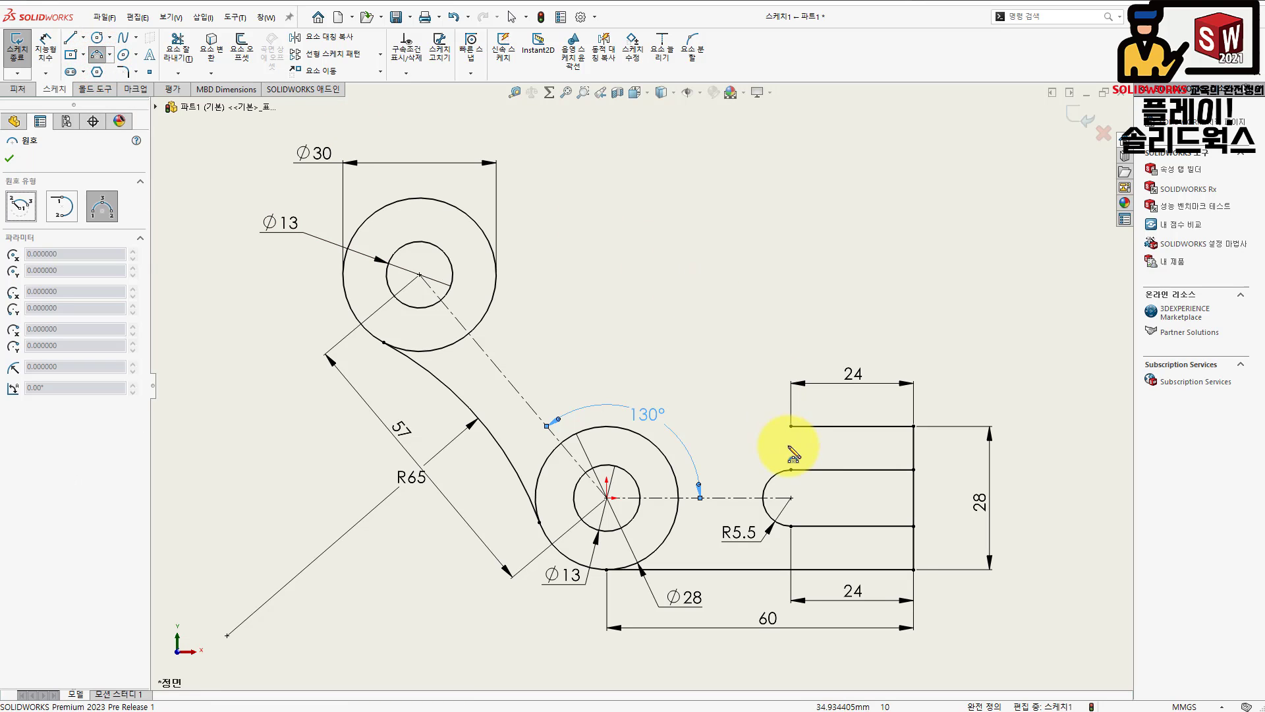
pyautogui.click(791, 426)
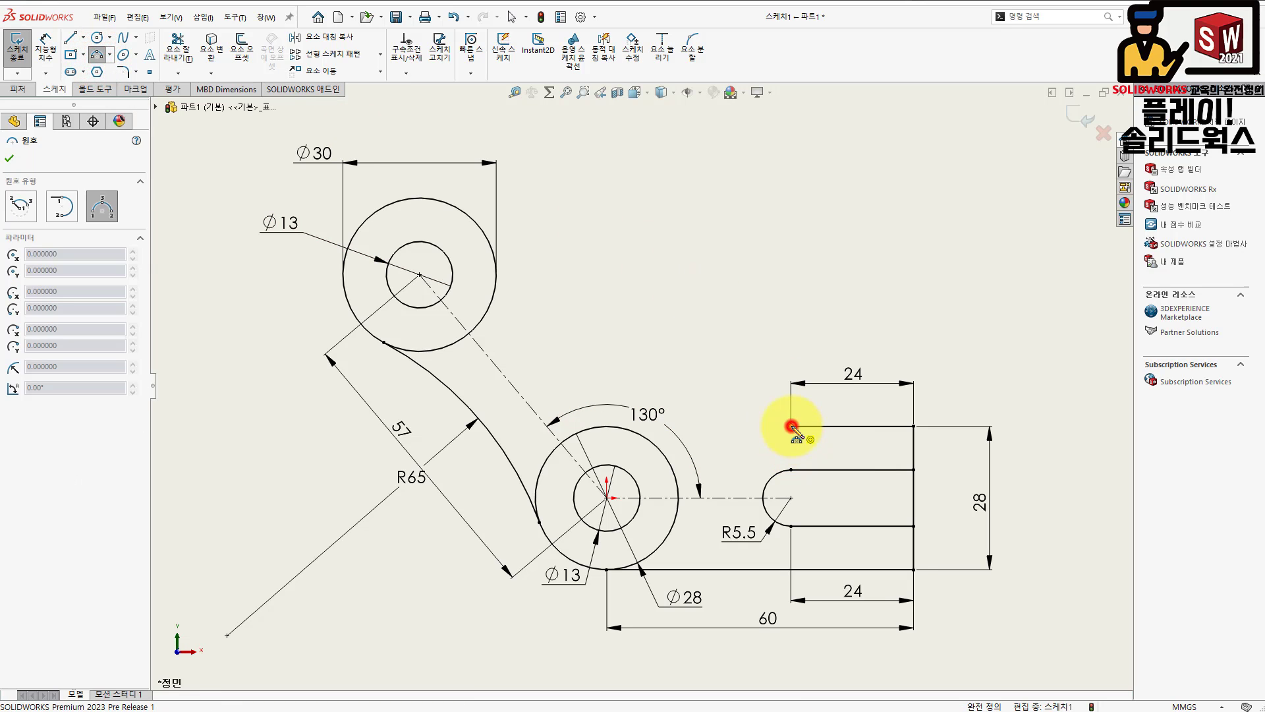
pyautogui.click(457, 177)
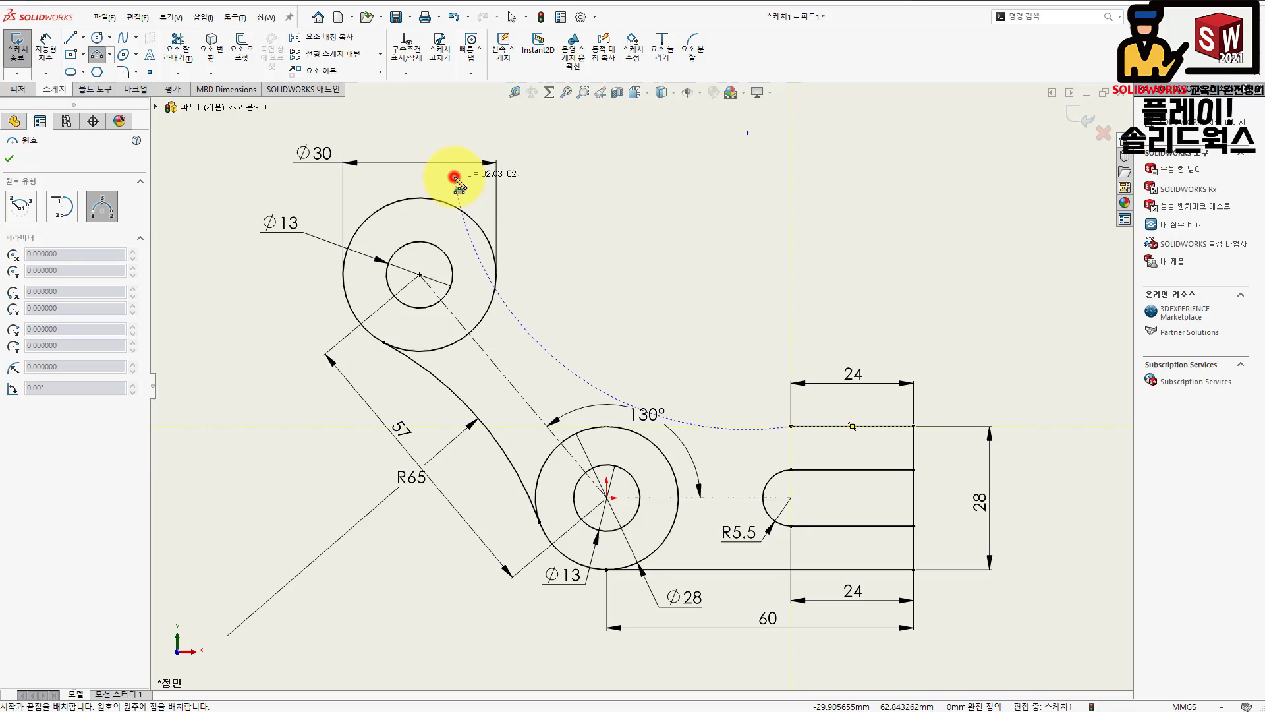
pyautogui.click(561, 316)
pyautogui.press('Escape')
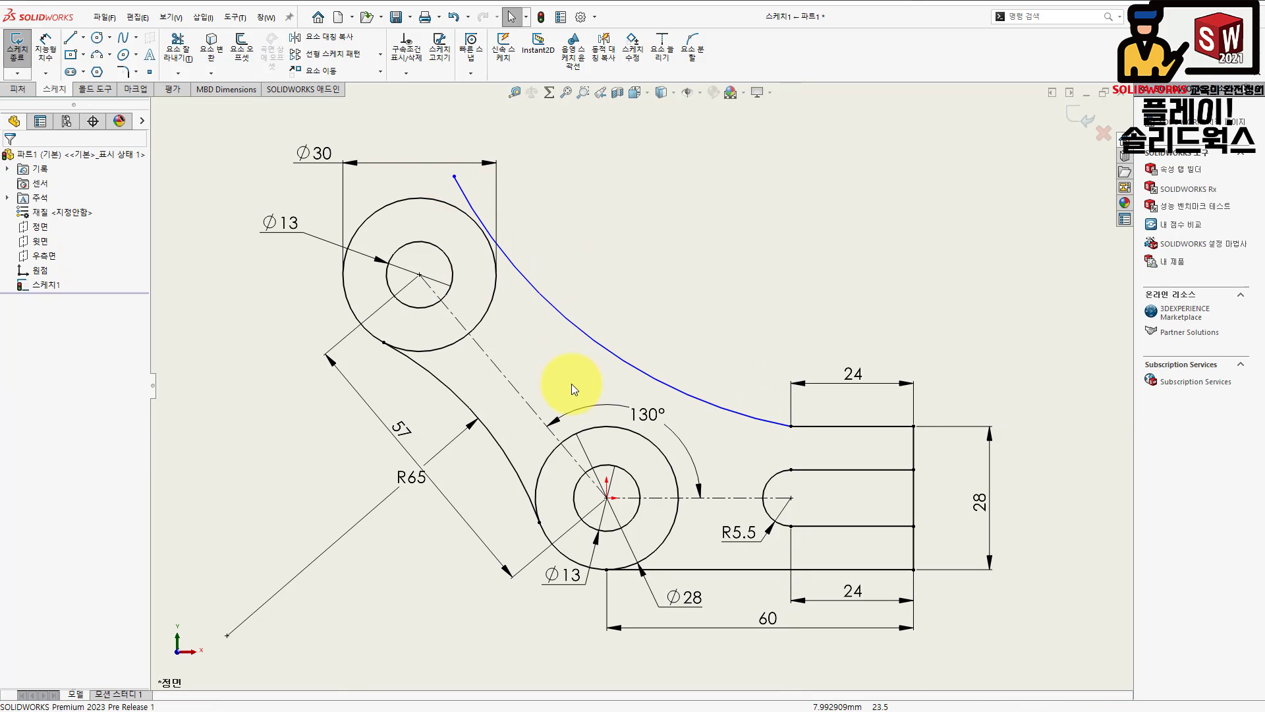
pyautogui.click(683, 319)
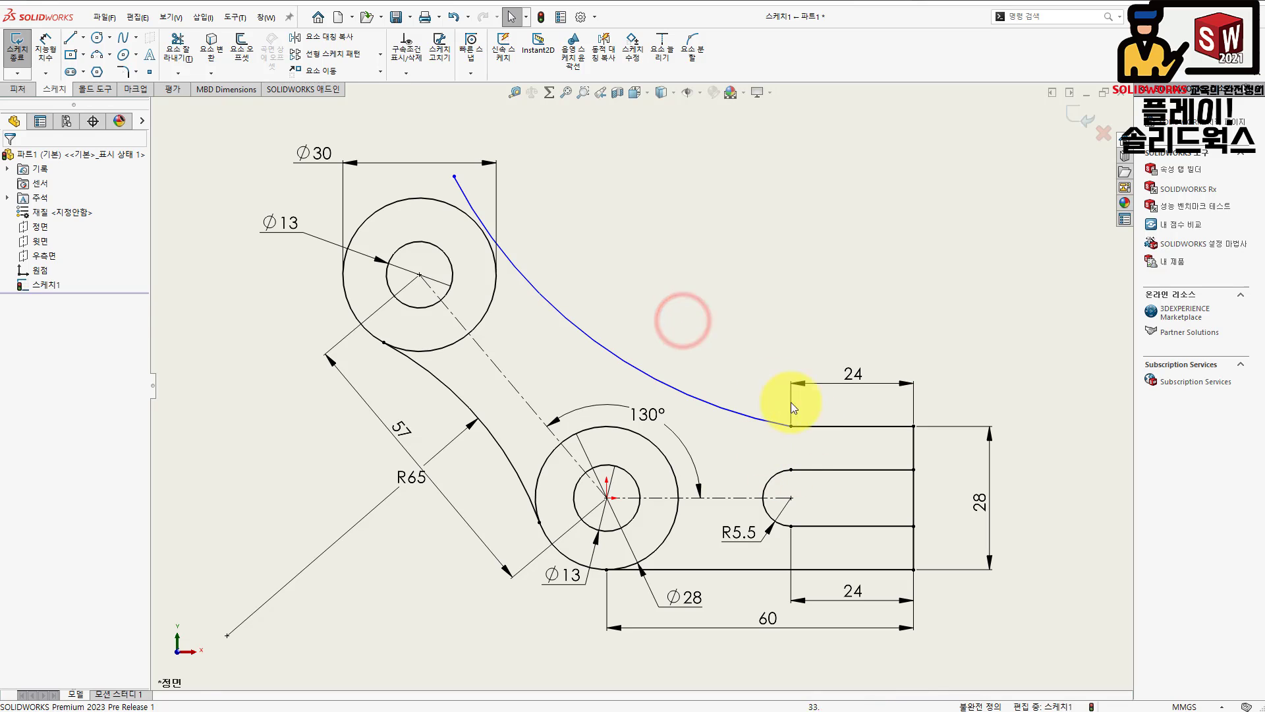
# - Make the new arc tangent to the arm's upper horizontal line
pyautogui.click(796, 426)
pyautogui.keyDown('ctrl'); pyautogui.click(779, 424); pyautogui.keyUp('ctrl')
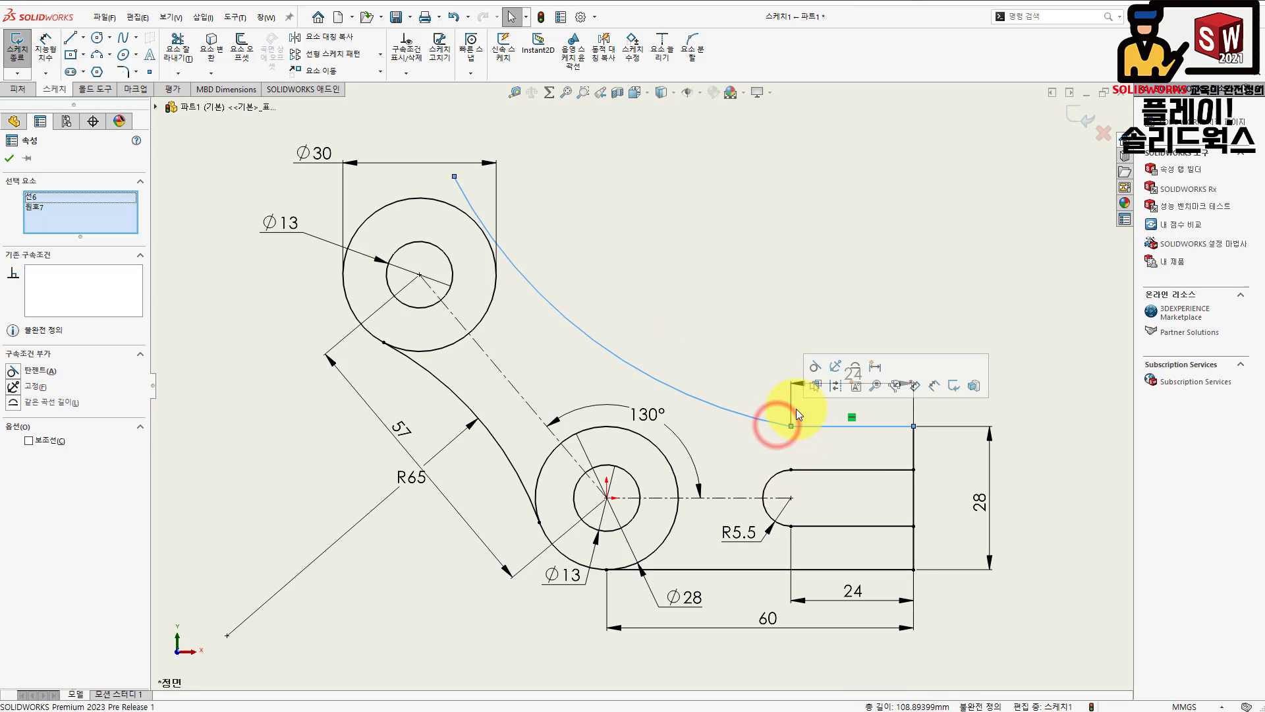
pyautogui.click(816, 367)
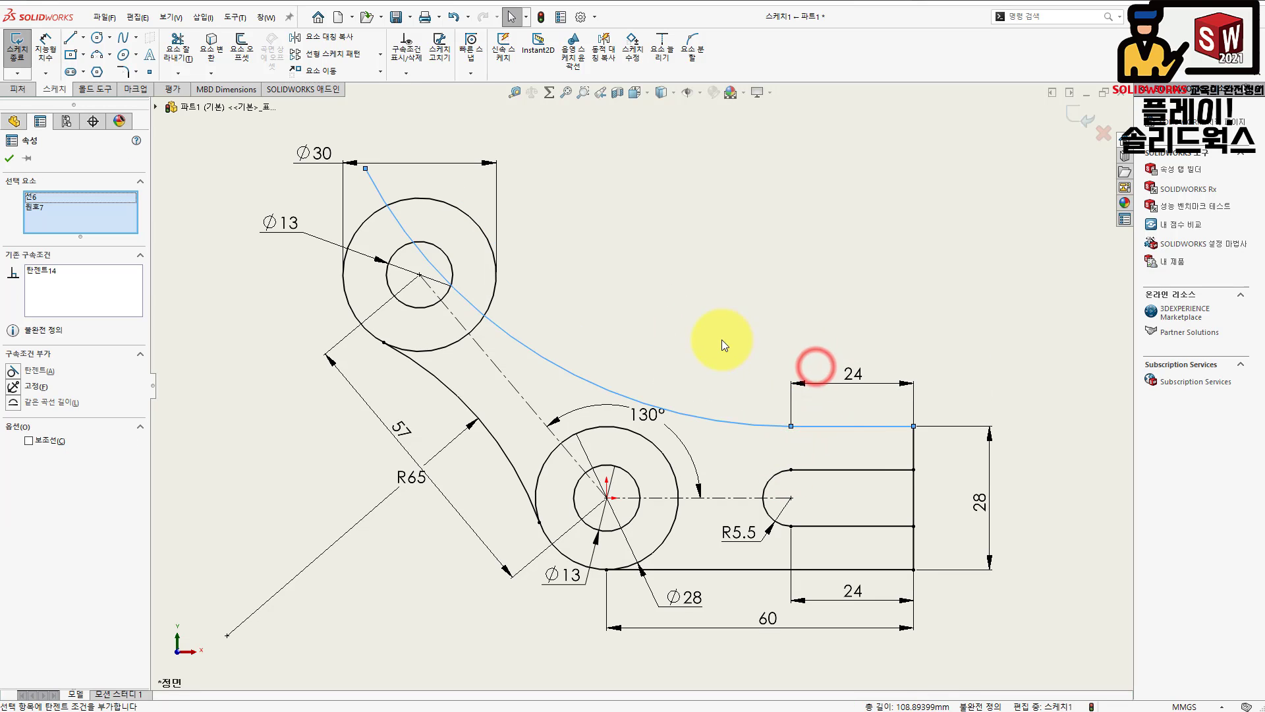
pyautogui.click(722, 338)
# - Make the arc tangent to the upper ring's 30 mm outer circle
pyautogui.click(471, 303)
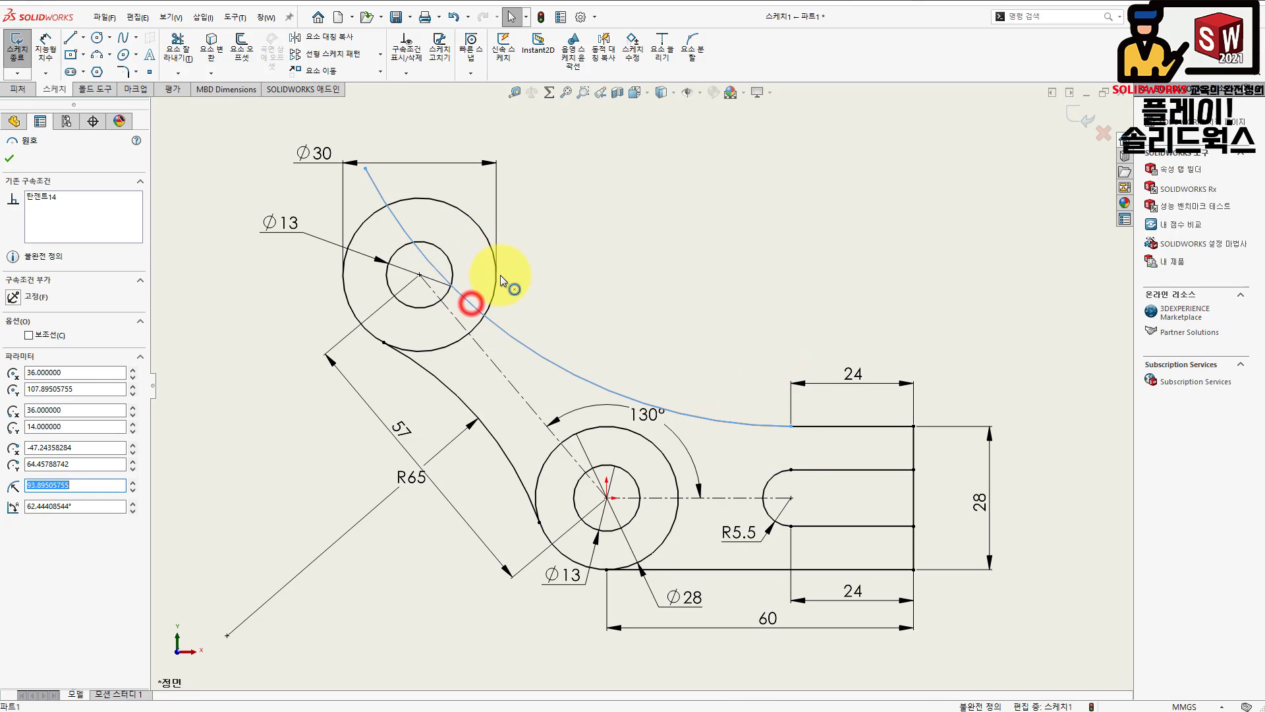
pyautogui.keyDown('ctrl'); pyautogui.click(496, 279); pyautogui.keyUp('ctrl')
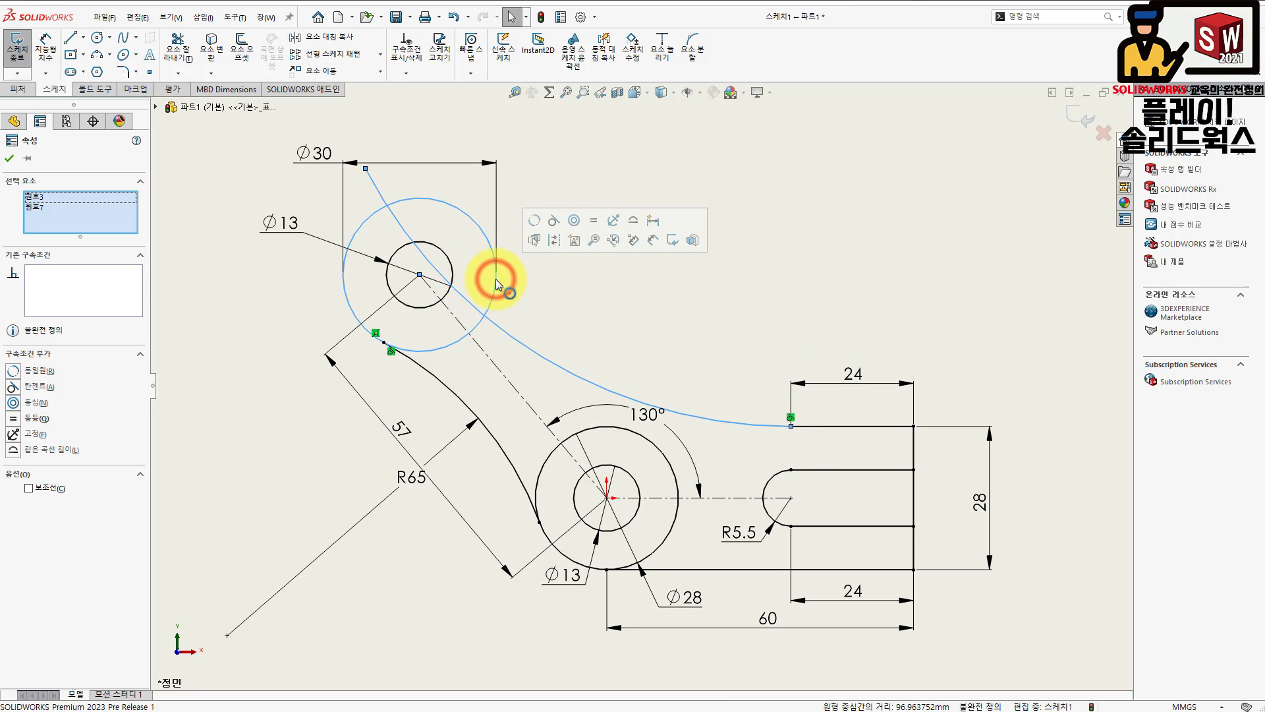
pyautogui.click(553, 221)
pyautogui.click(601, 305)
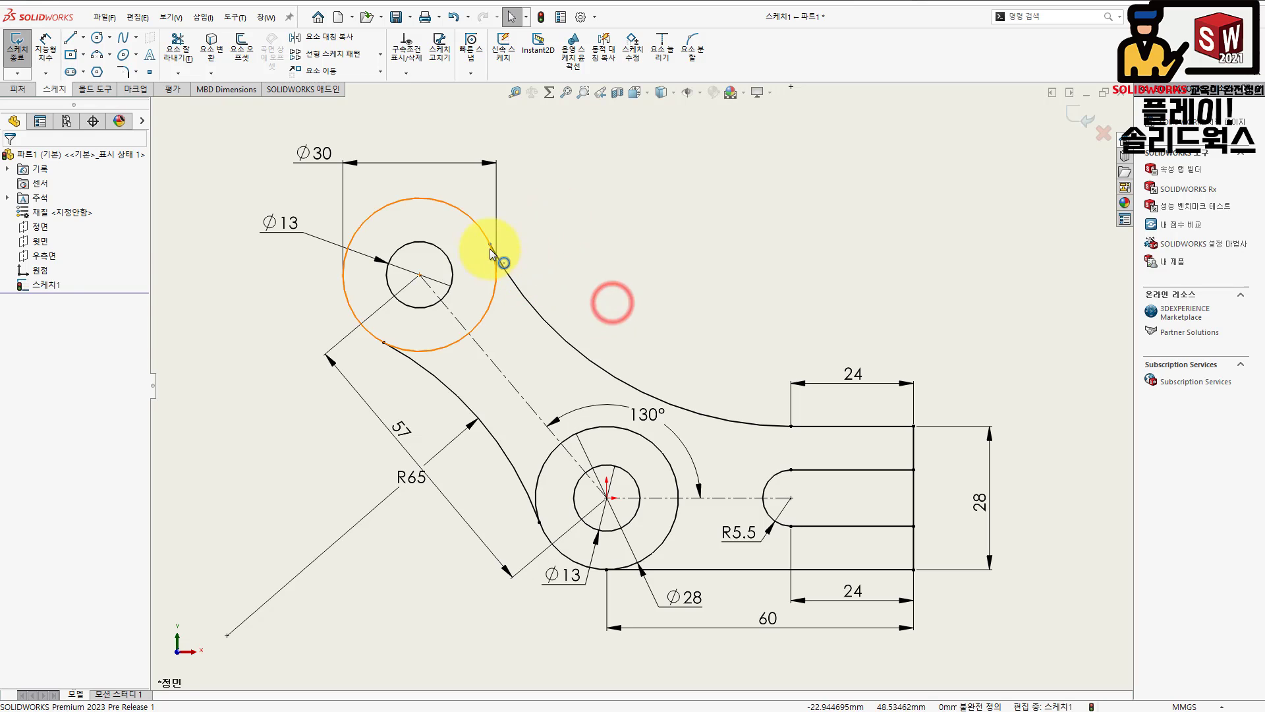
# - Pull the arc's free end past the upper ring's outer circle and trim the overhanging portion back to the circle
pyautogui.moveTo(464, 194); pyautogui.dragTo(459, 160)
pyautogui.click(669, 286)
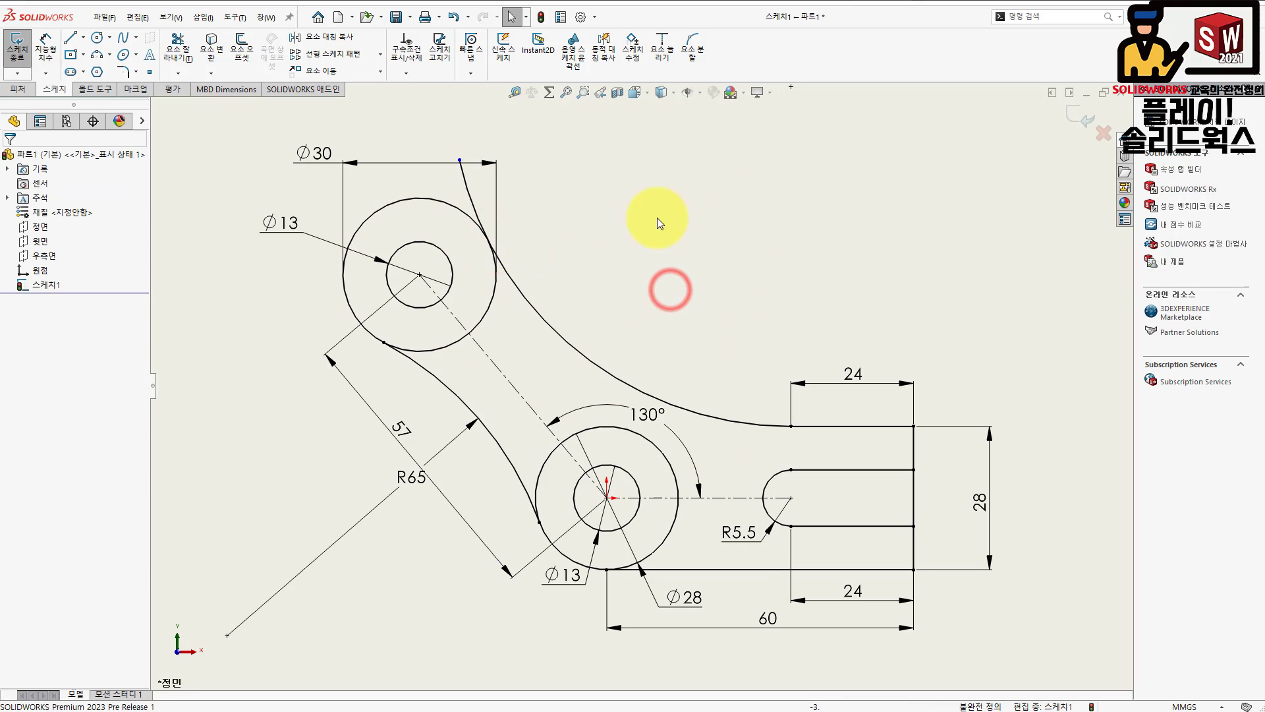
pyautogui.click(178, 47)
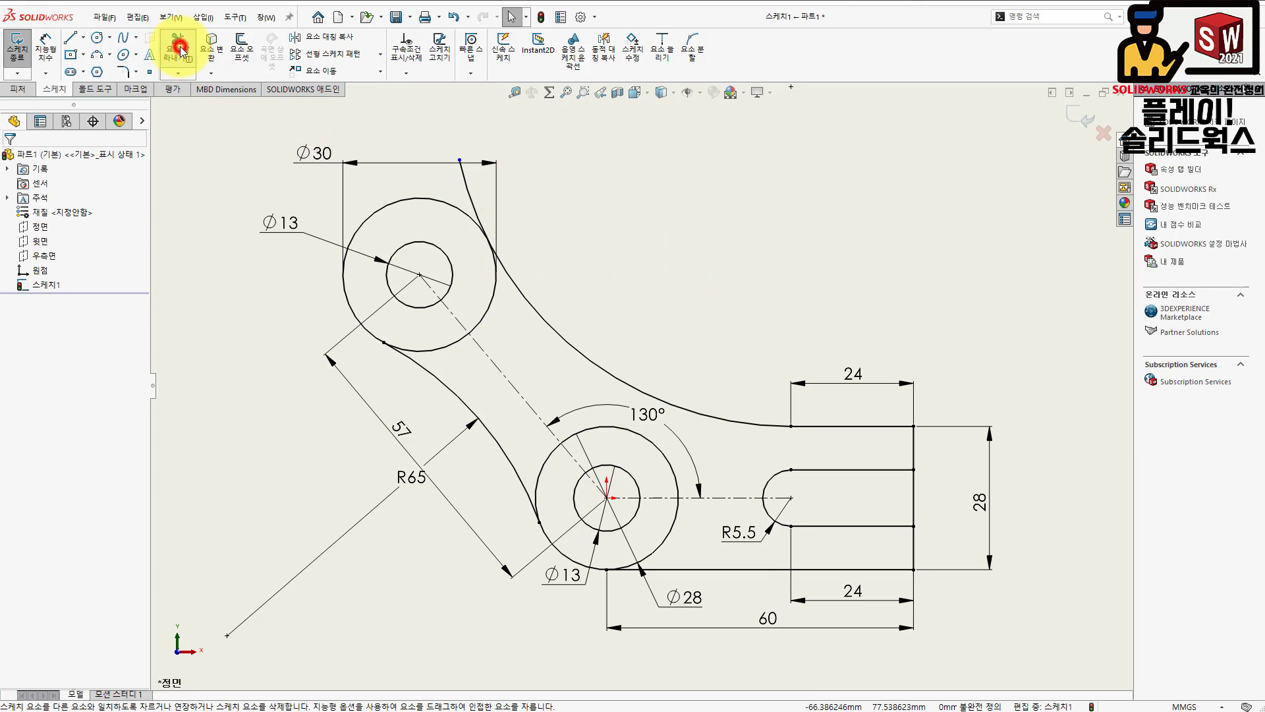
pyautogui.moveTo(524, 176); pyautogui.dragTo(456, 178)
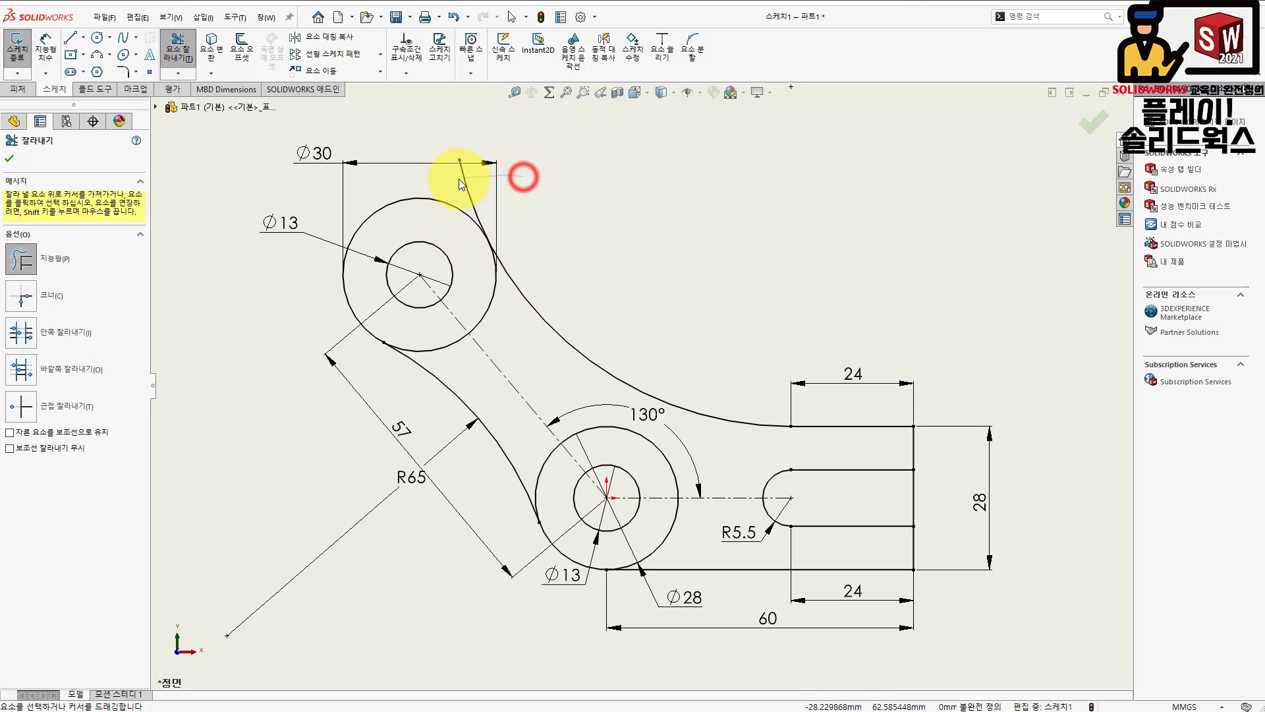
pyautogui.press('Escape')
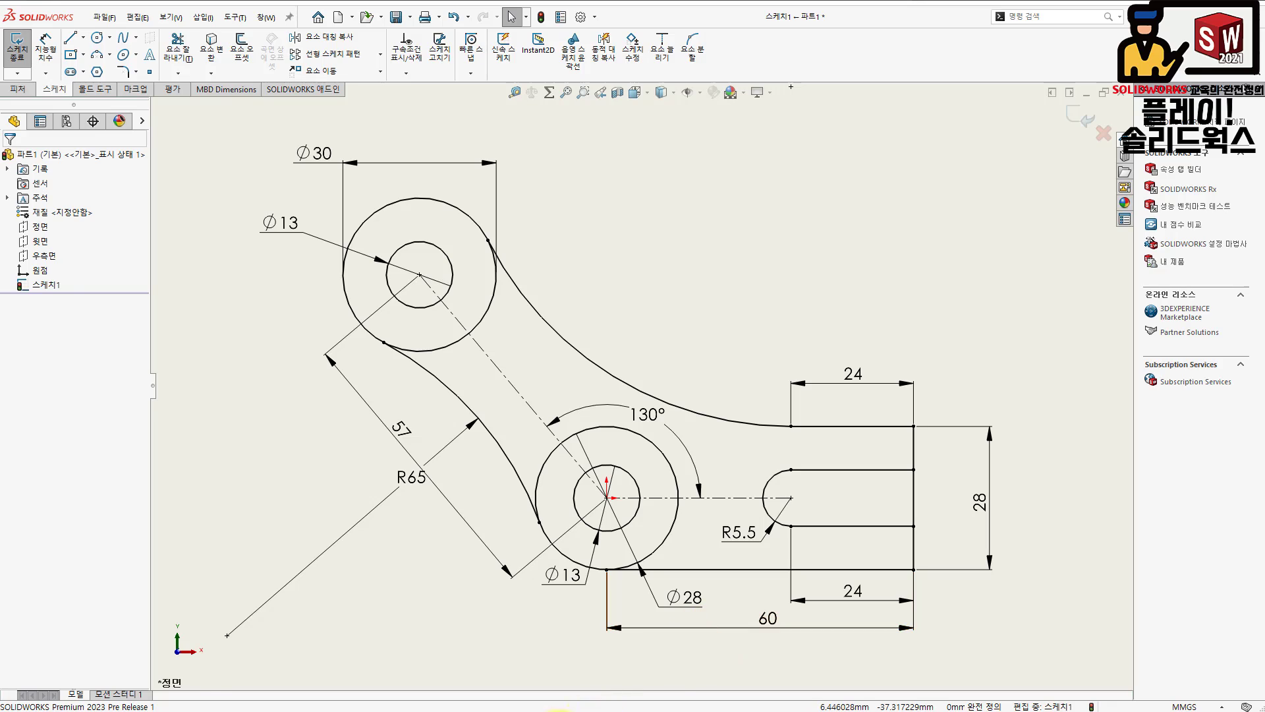
# - Check the reference drawing and measure the upper connecting arc's radius and angle with the read-out text enlarged
pyautogui.hotkey('alt', 'Tab')
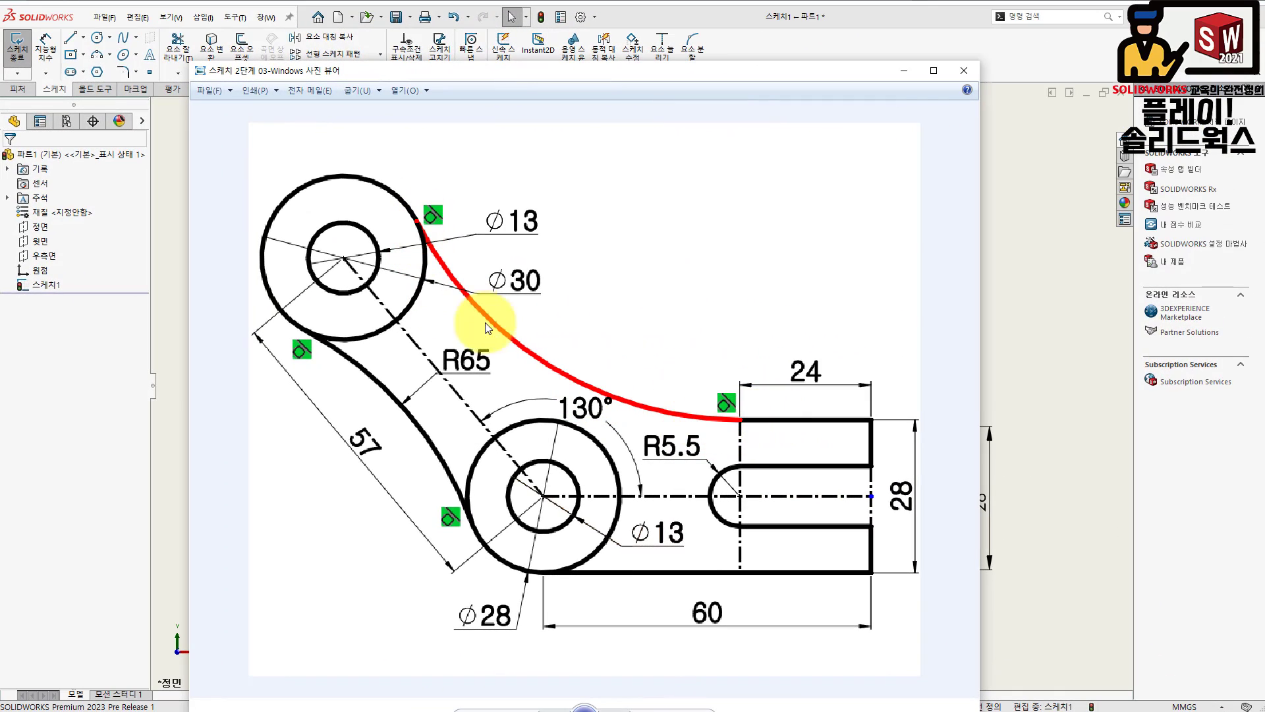
pyautogui.click(902, 70)
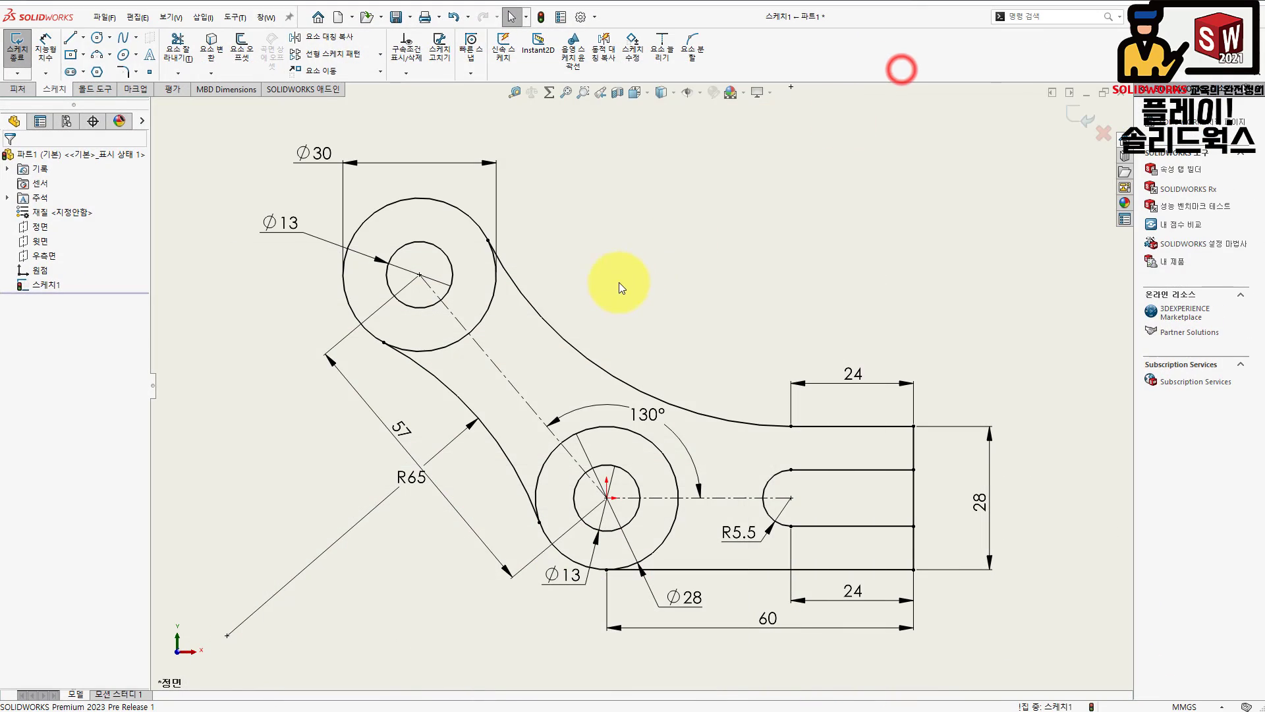
pyautogui.click(618, 271)
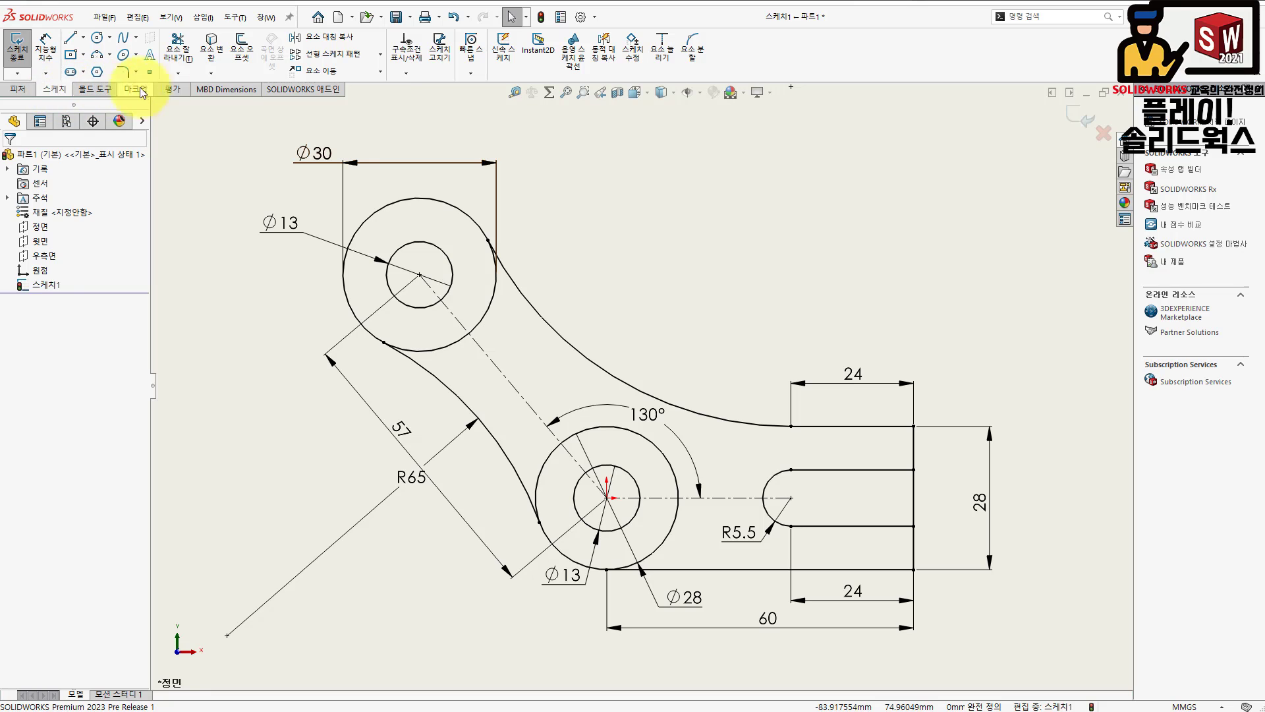
pyautogui.click(169, 90)
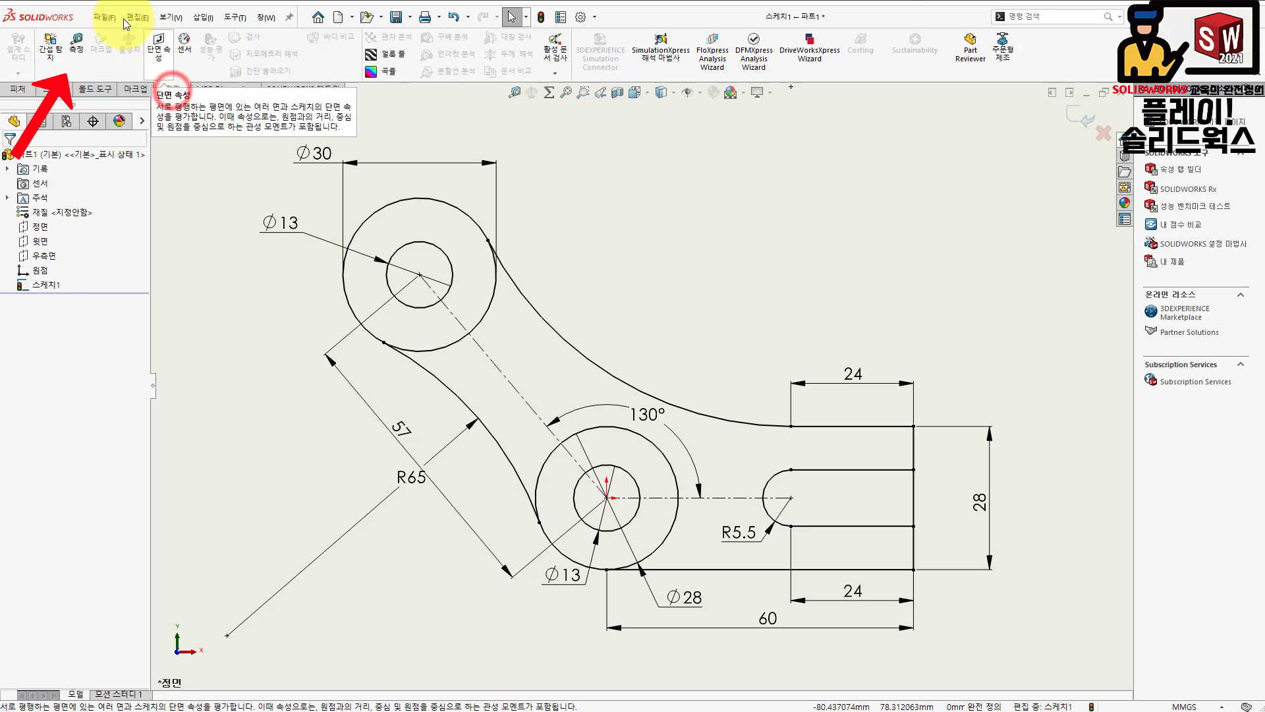
pyautogui.click(76, 58)
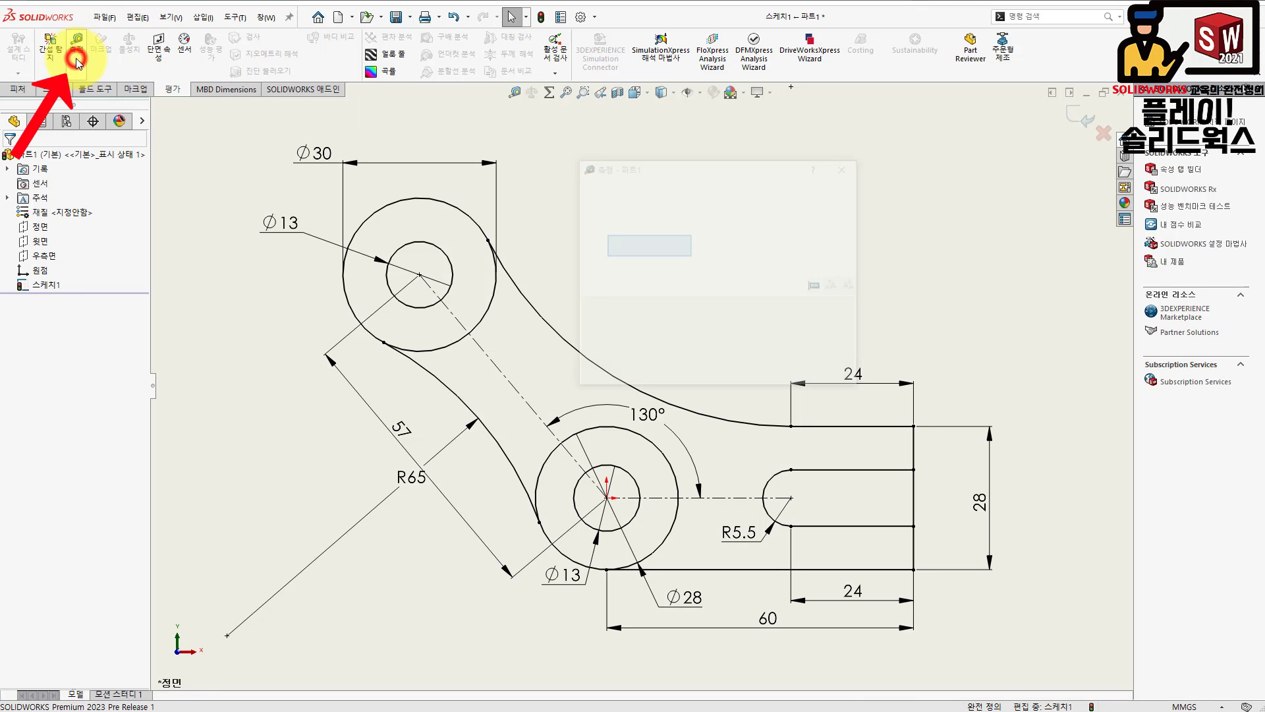
pyautogui.moveTo(658, 169); pyautogui.dragTo(887, 136)
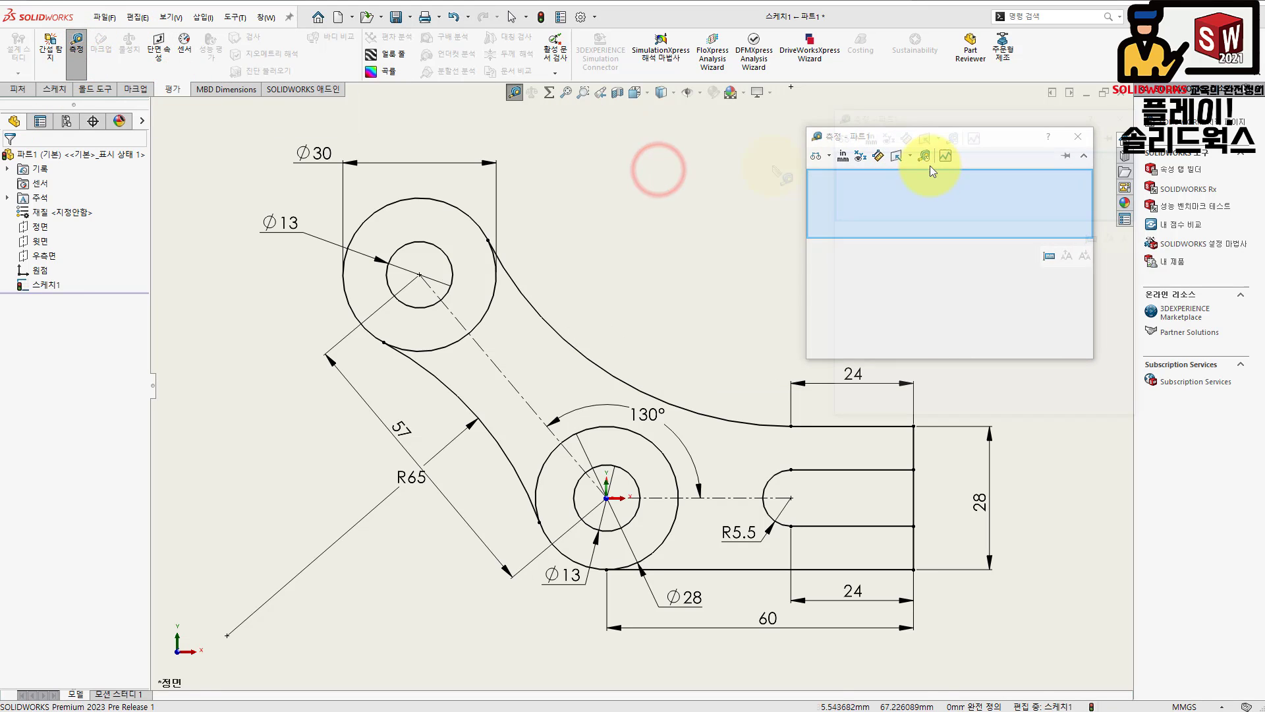
pyautogui.click(567, 341)
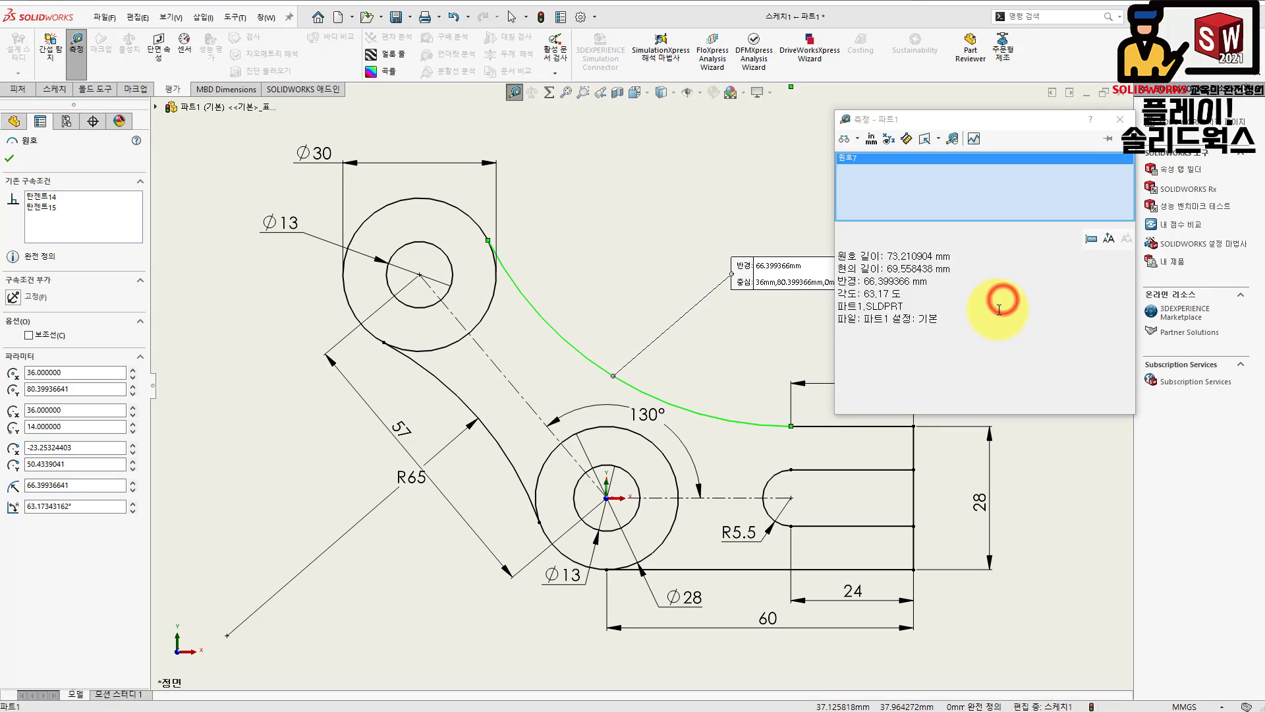
pyautogui.keyDown('ctrl'); pyautogui.scroll(11, 995, 313); pyautogui.keyUp('ctrl')
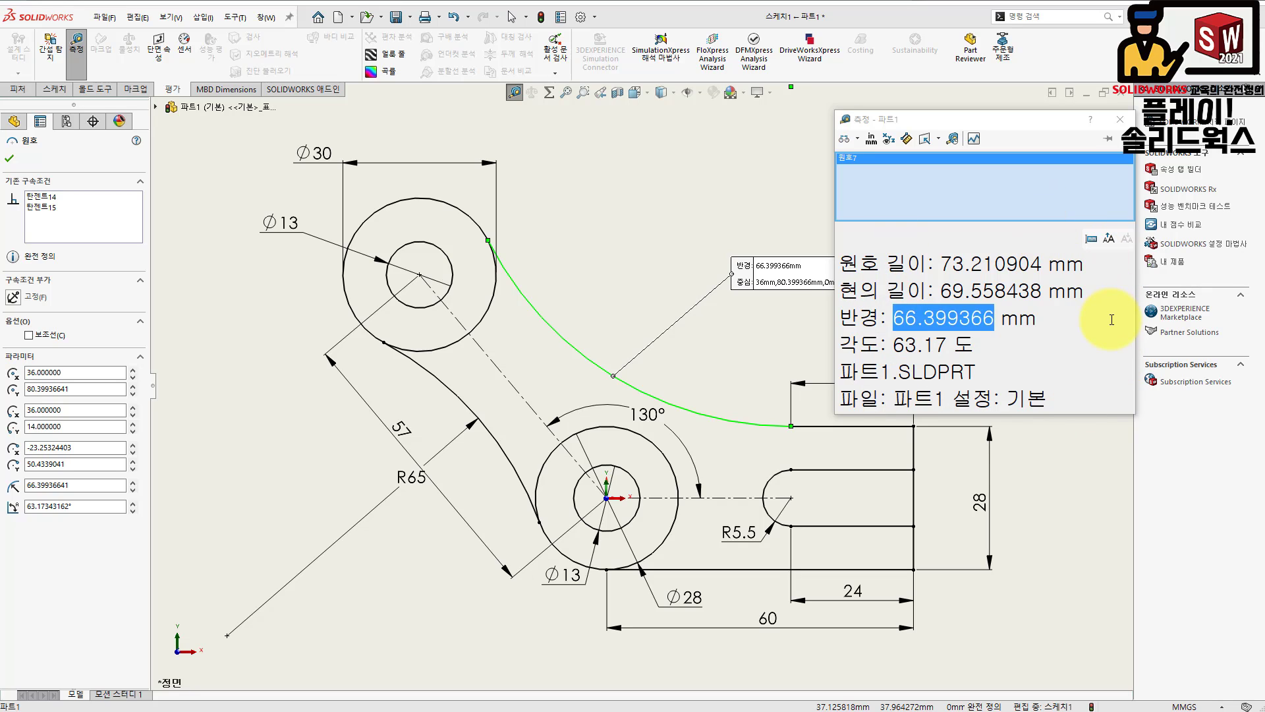
pyautogui.click(919, 344)
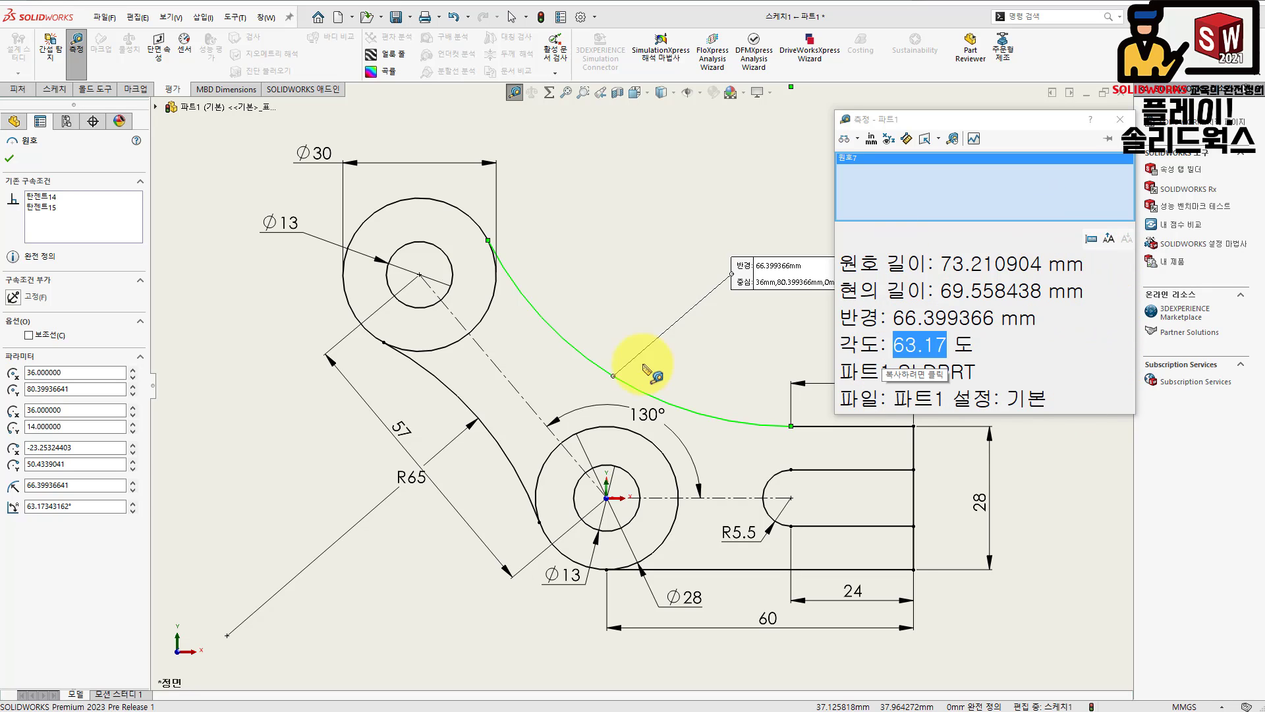